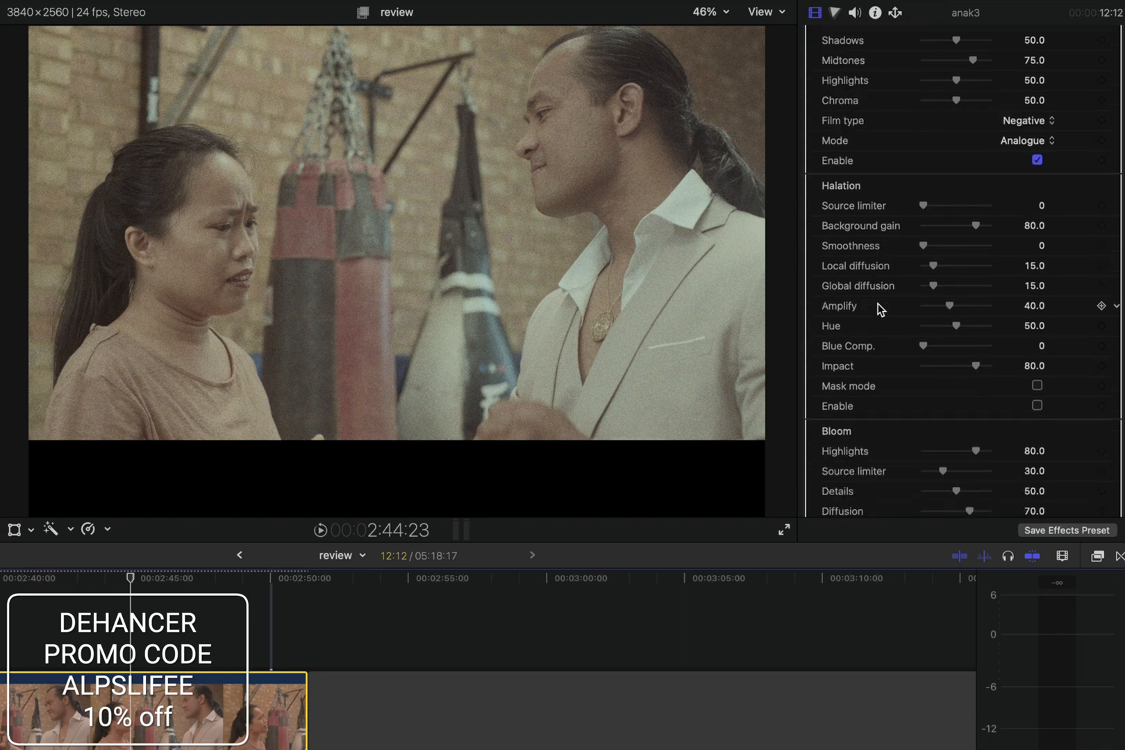
Preview the False Color IRE overlay on the clip, turn it off, and check the clipping indication.
scroll(878, 304, down, 5)
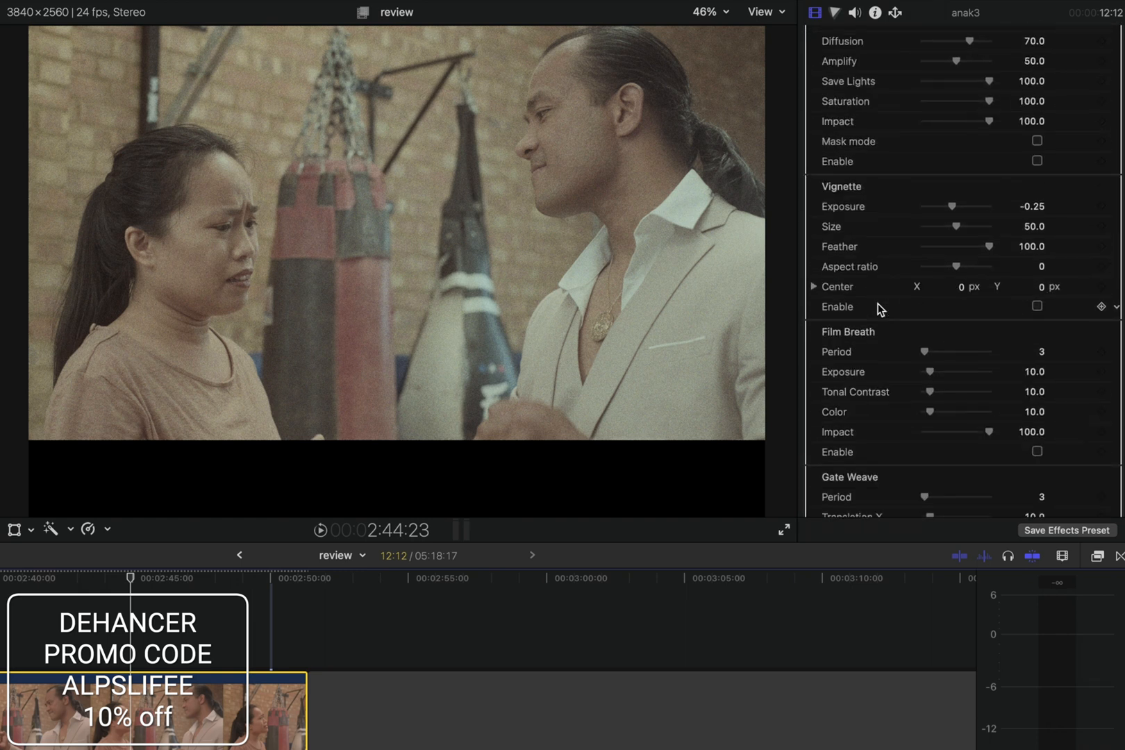
scroll(878, 372, down, 5)
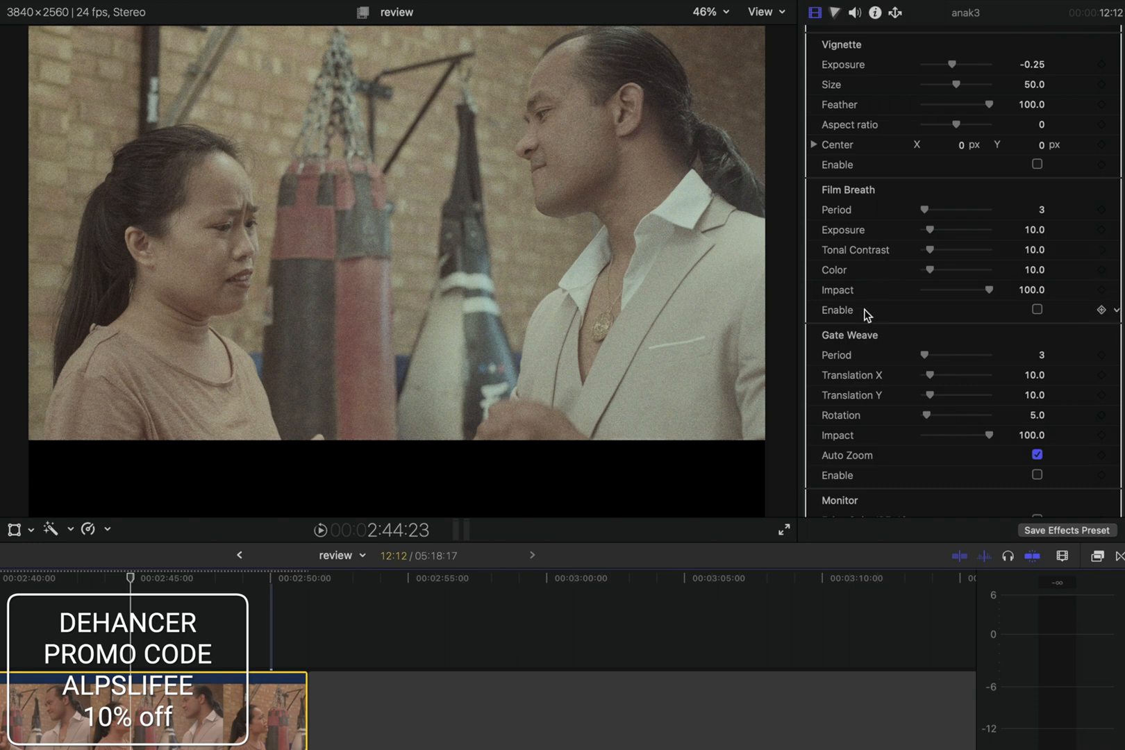
scroll(864, 312, down, 5)
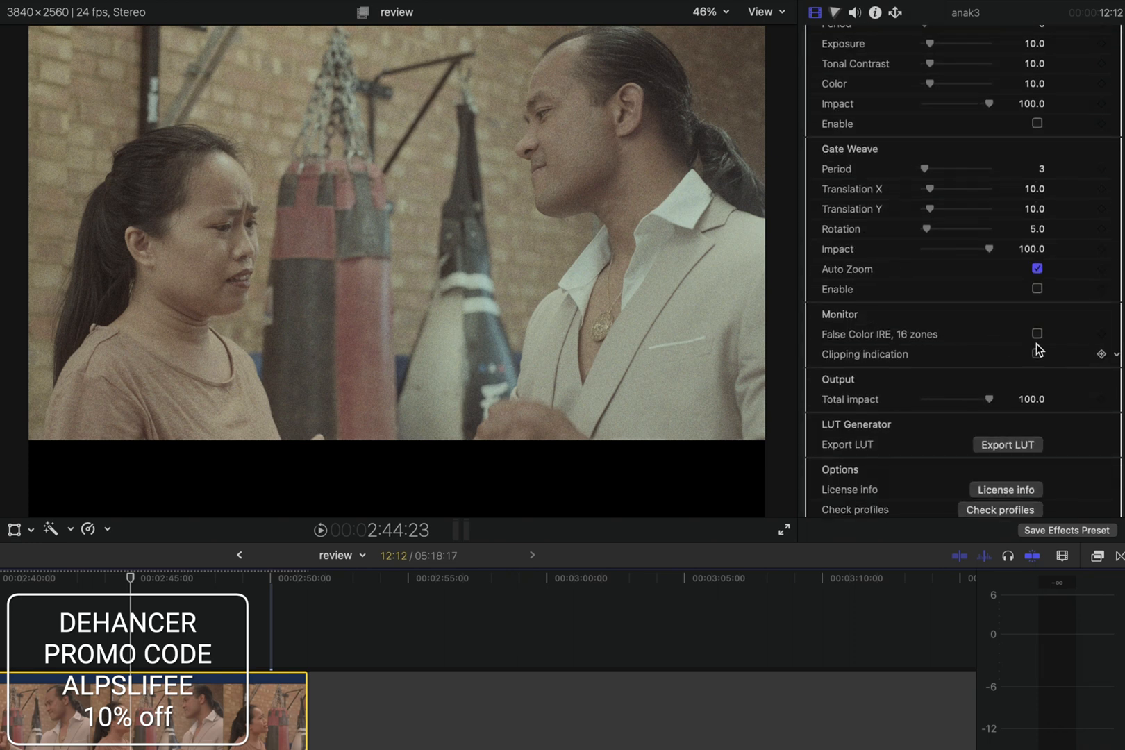
click(1038, 335)
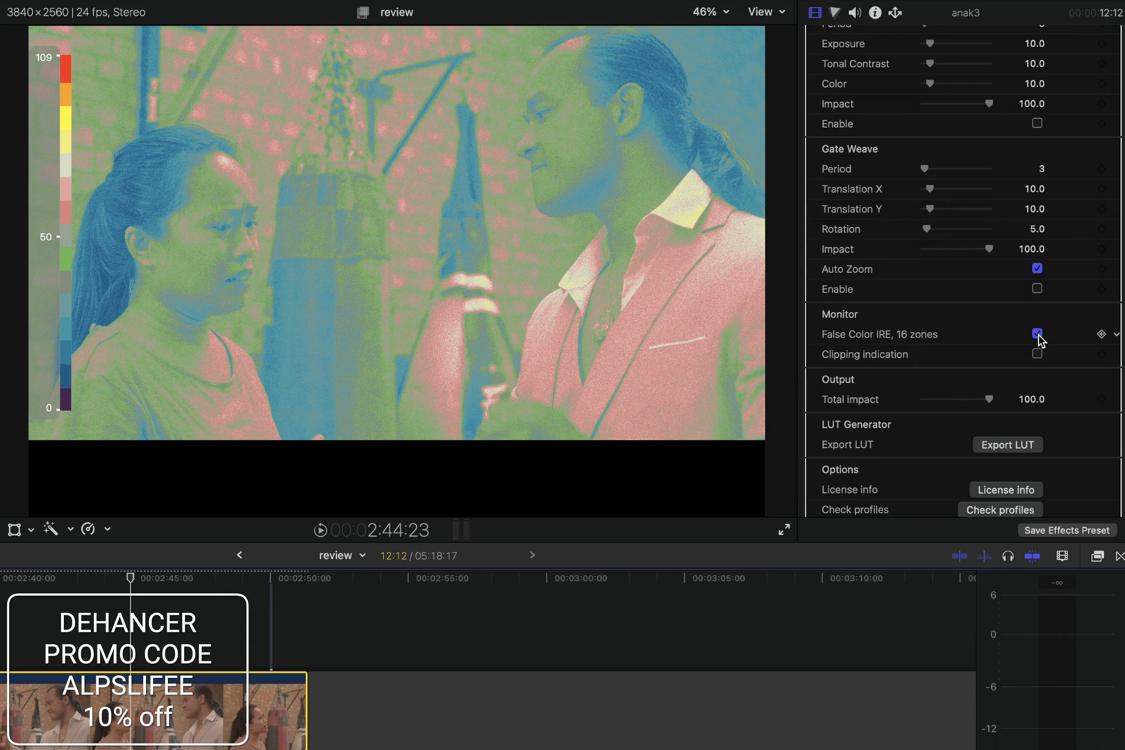
click(1038, 335)
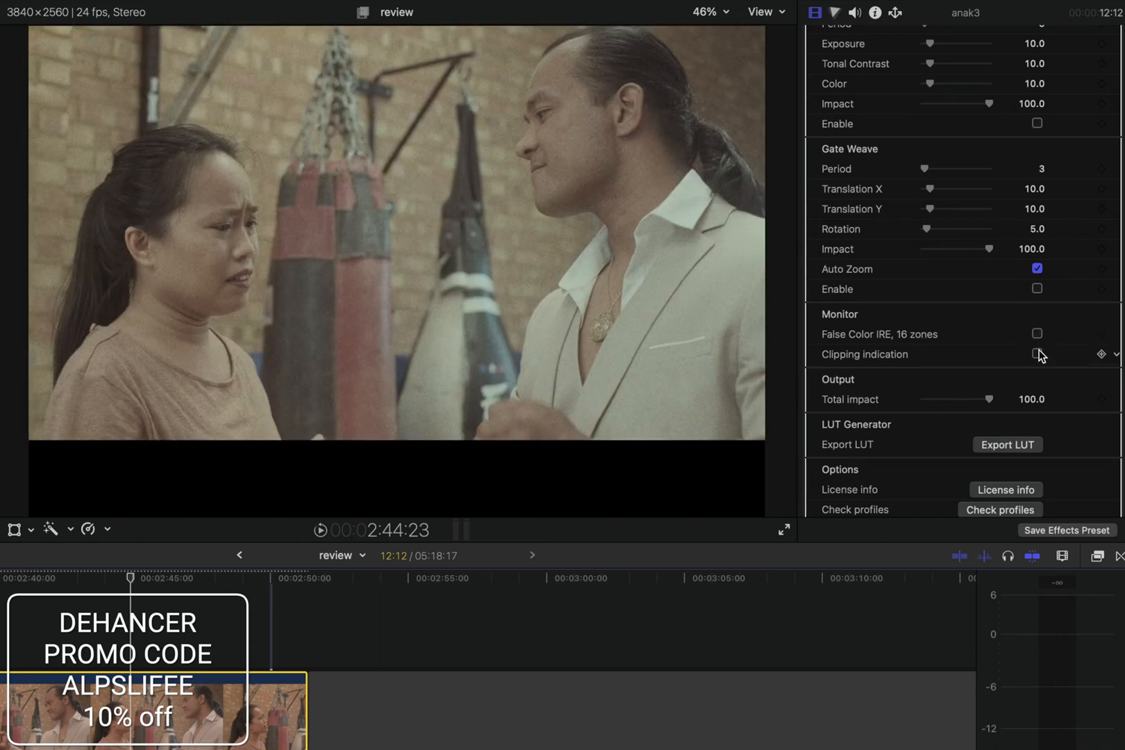
click(1038, 354)
Review the total impact, LUT export and profile-check options at the end of the Dehancer settings.
scroll(934, 336, down, 2)
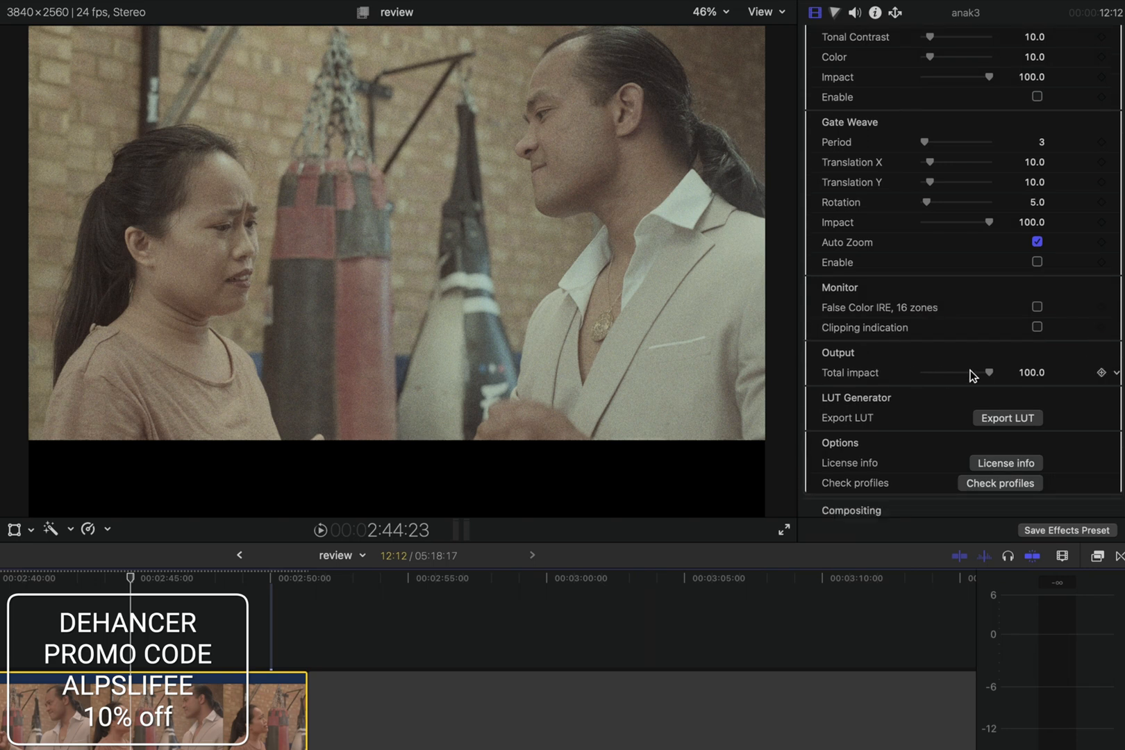
mouse_move(989, 373)
mouse_down()
mouse_move(949, 379)
mouse_move(1002, 373)
mouse_up()
scroll(957, 361, down, 2)
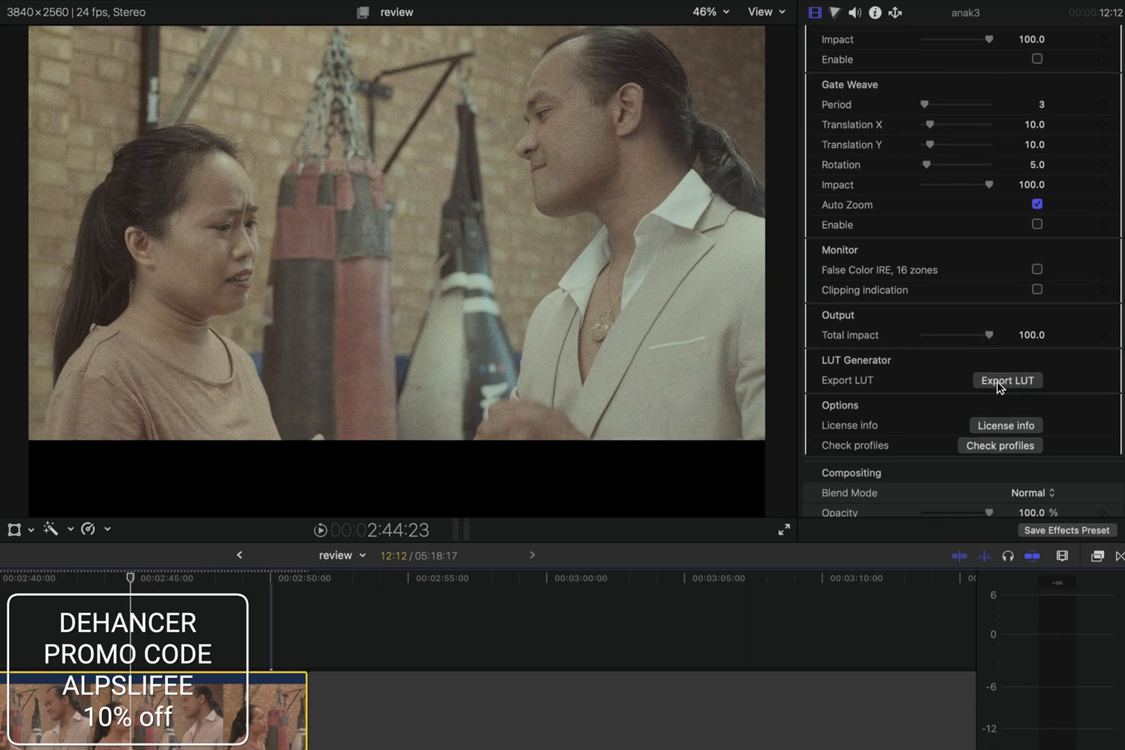
scroll(1042, 361, down, 4)
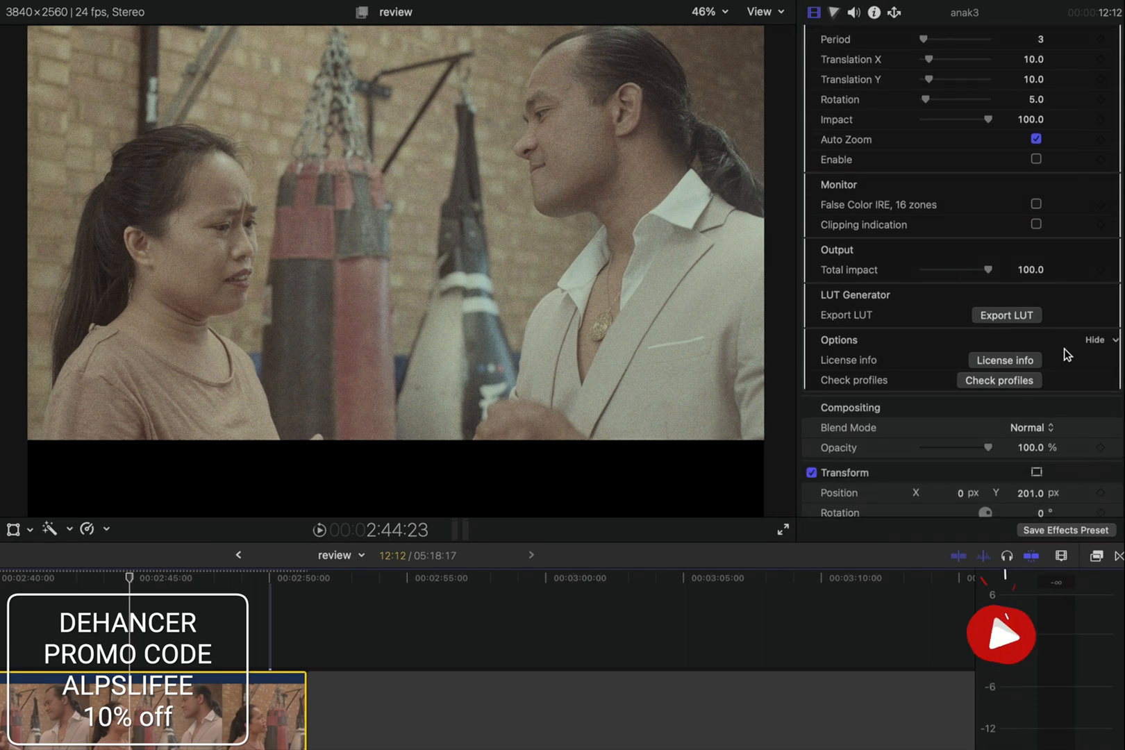
click(1025, 379)
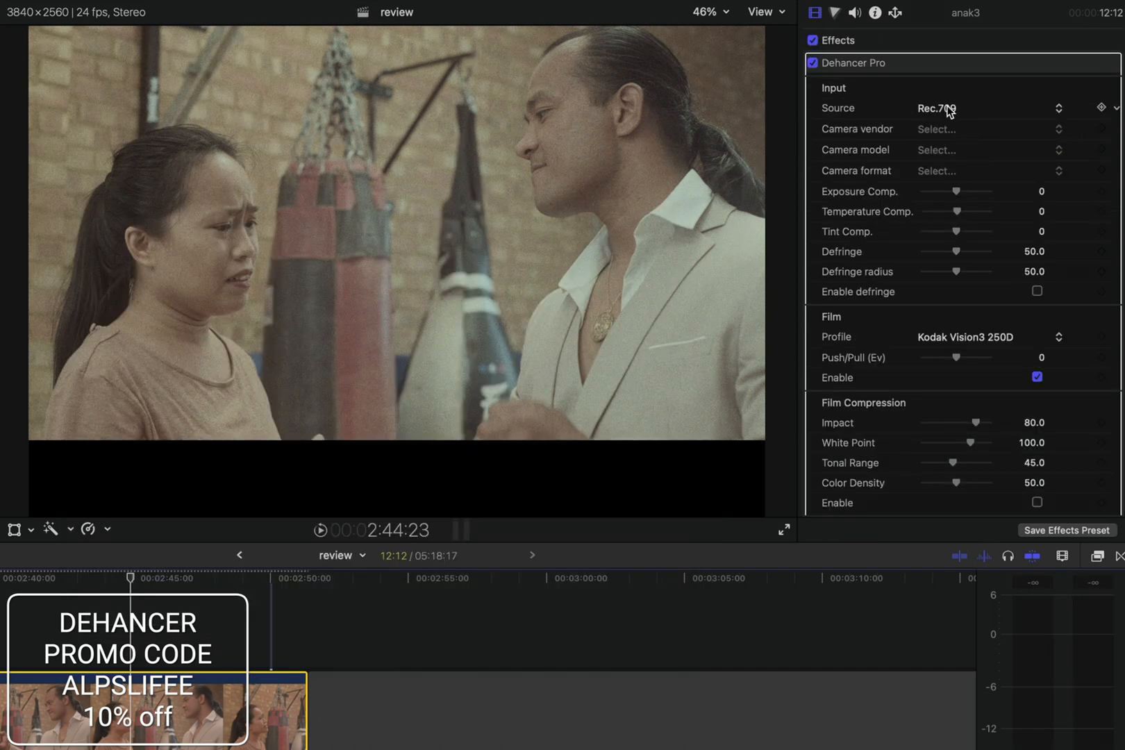
Set the Dehancer input source to Choose Camera with vendor Fujifilm, model X-T3 and format F-Log.
click(949, 111)
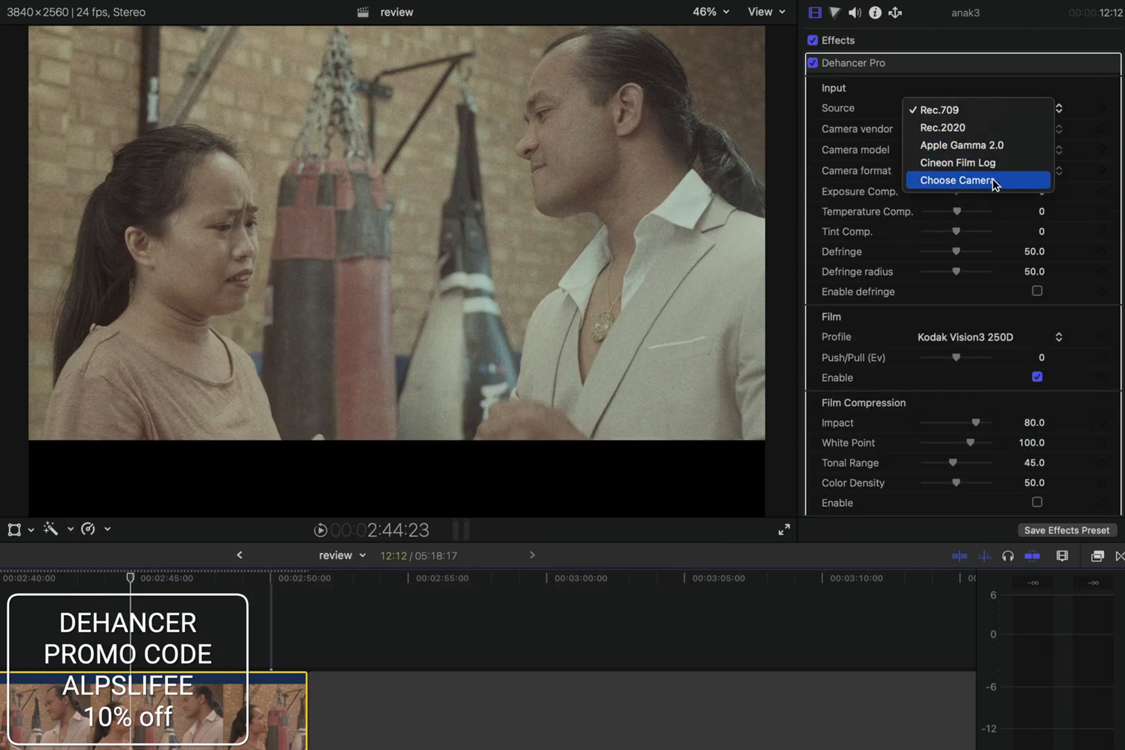
click(997, 182)
click(969, 134)
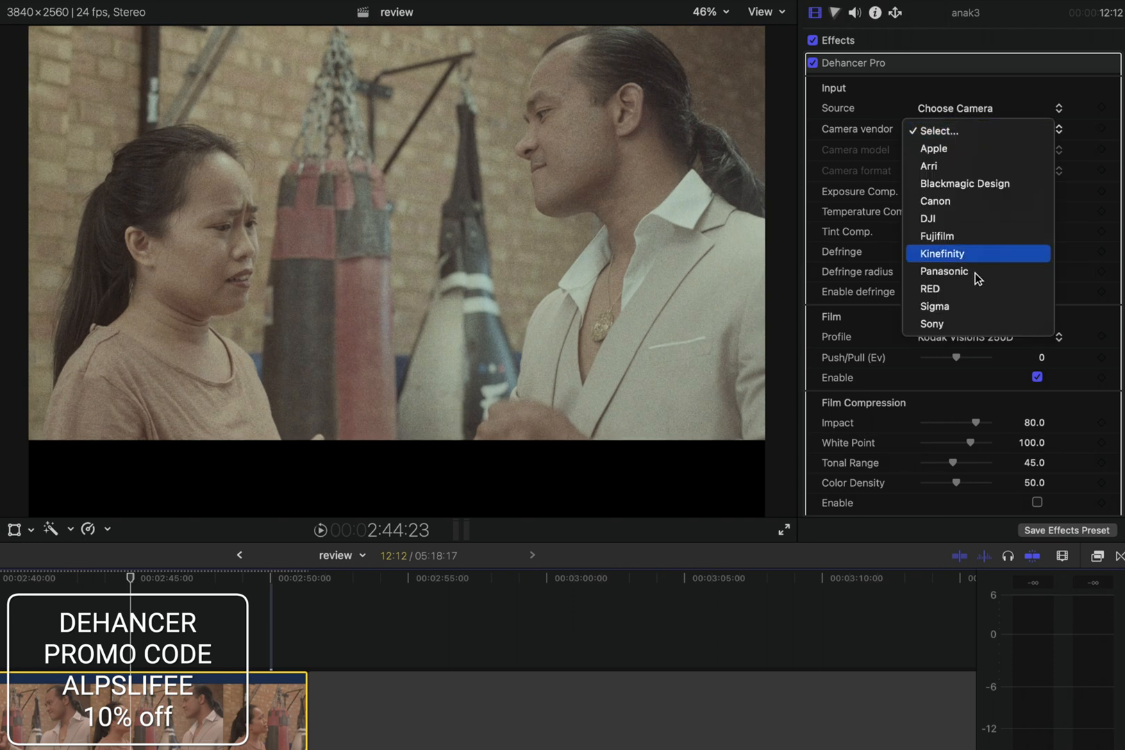
click(974, 237)
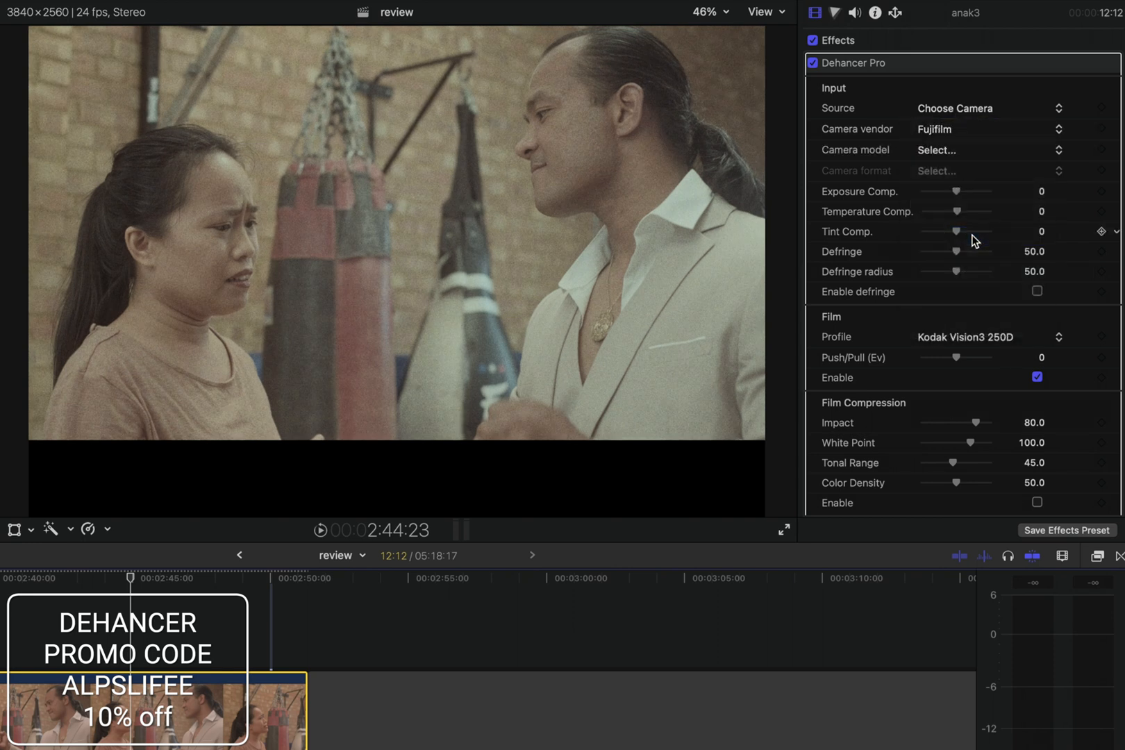
click(970, 151)
click(965, 188)
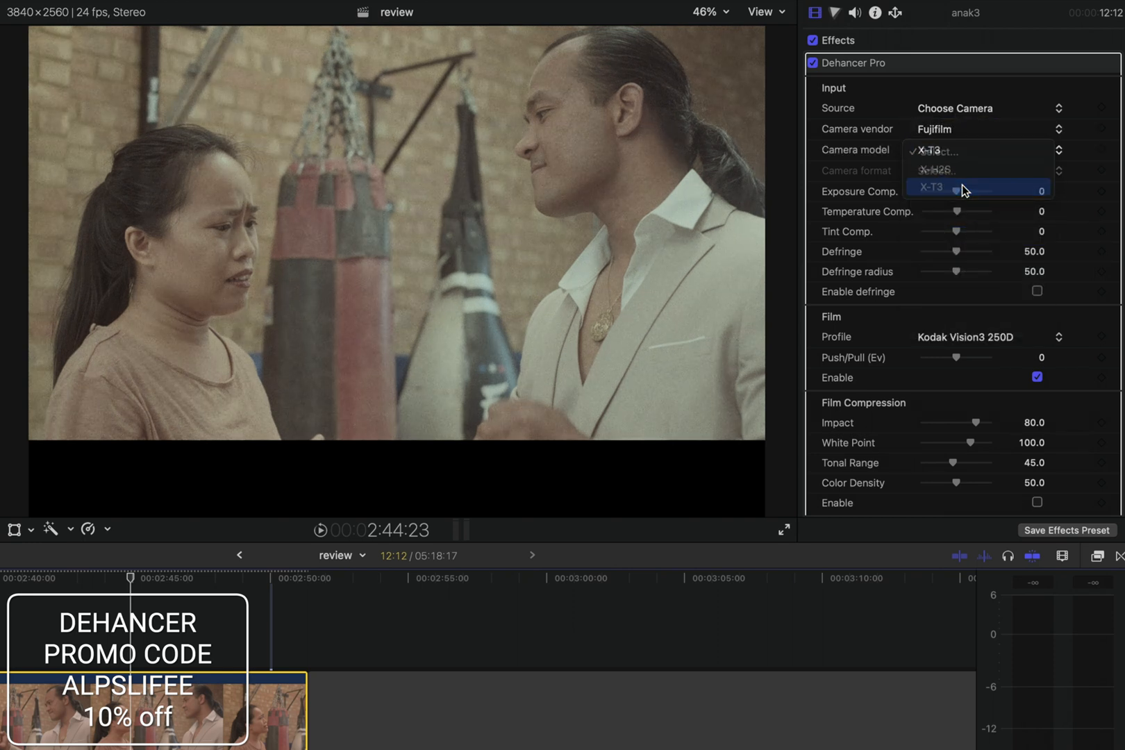
click(950, 172)
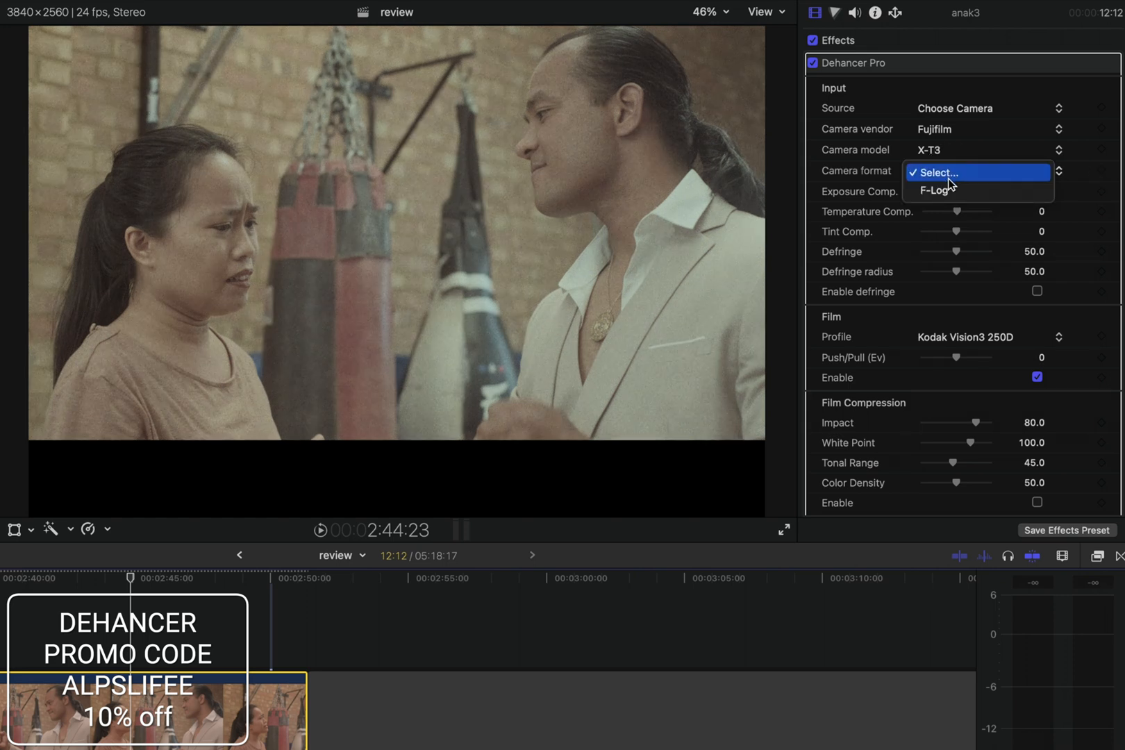
click(943, 190)
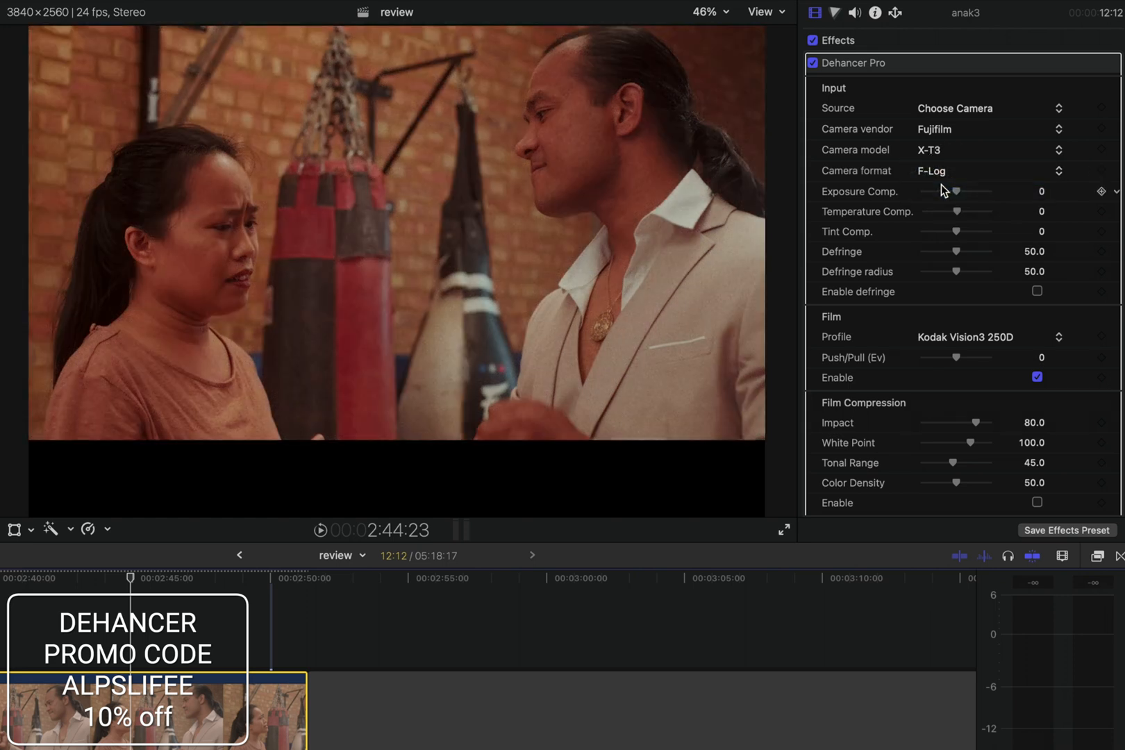
Compare the clip with the Film emulation switched off and back on.
scroll(894, 269, down, 2)
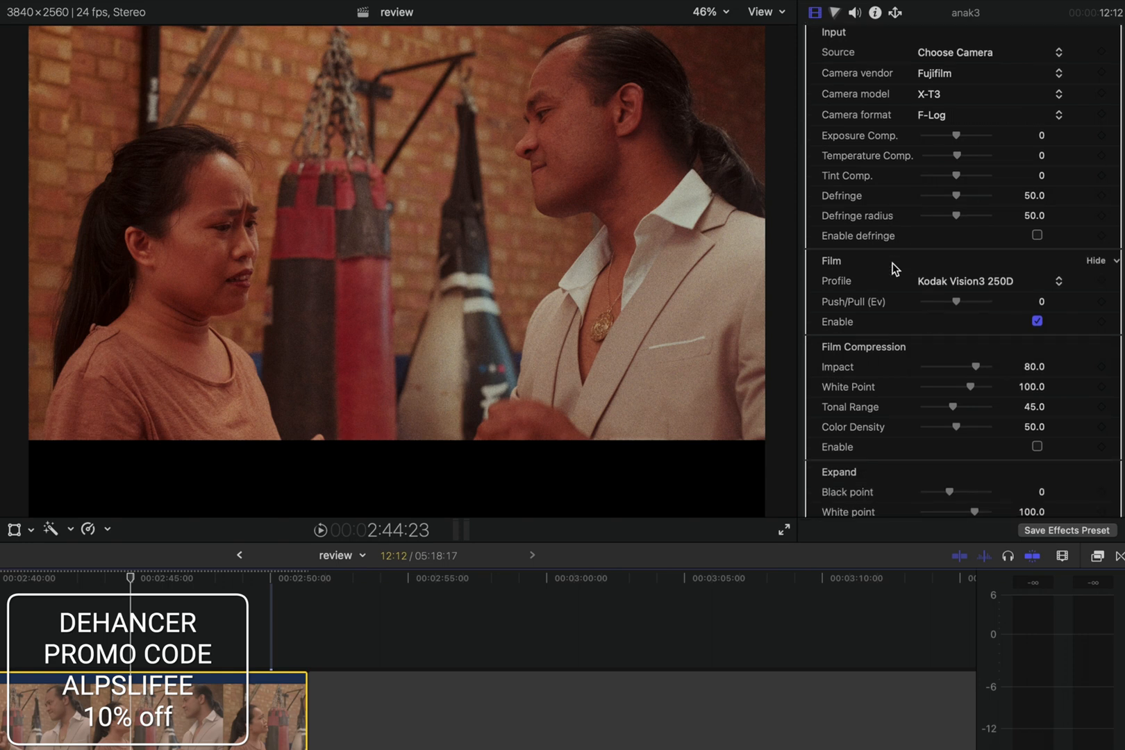
click(1037, 357)
click(1037, 357)
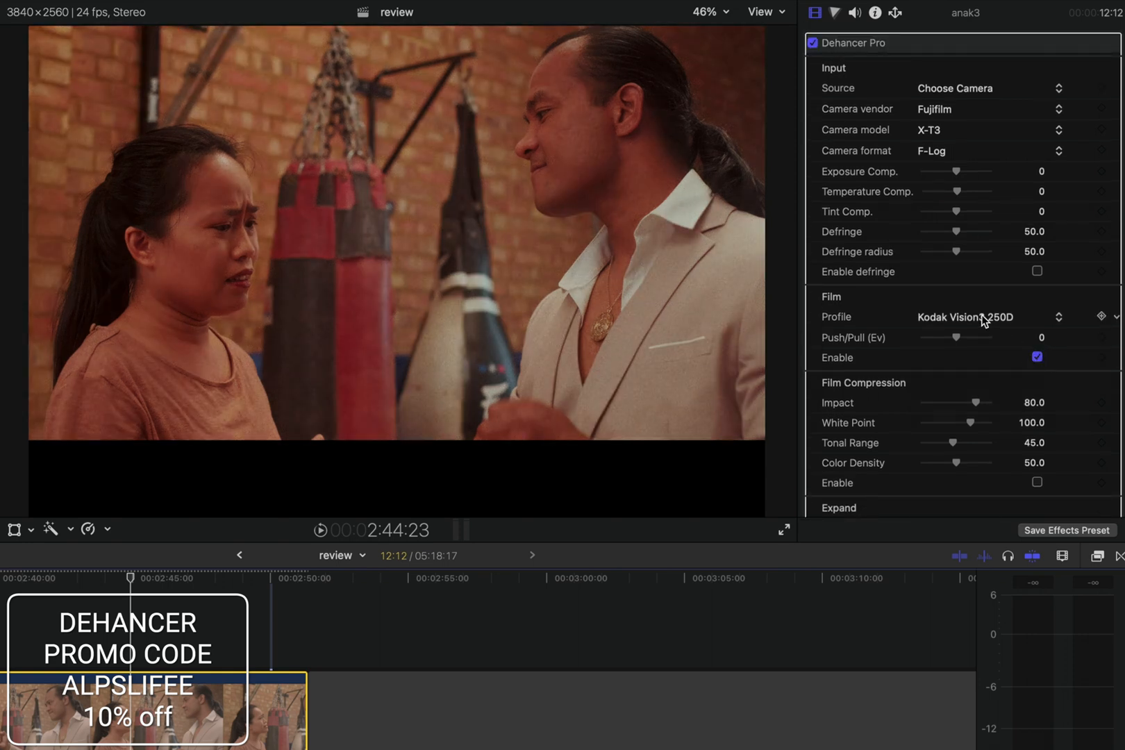
Browse the film profiles and try Kodak Vision3 500T on the clip.
click(981, 315)
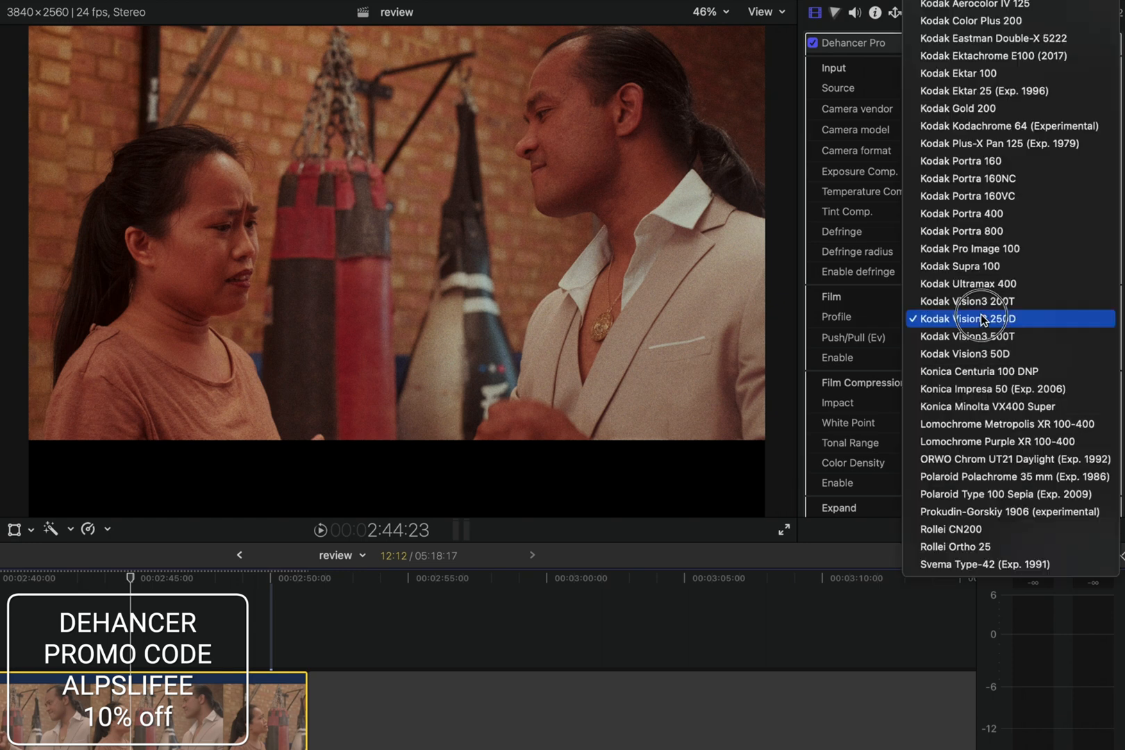
scroll(986, 231, up, 10)
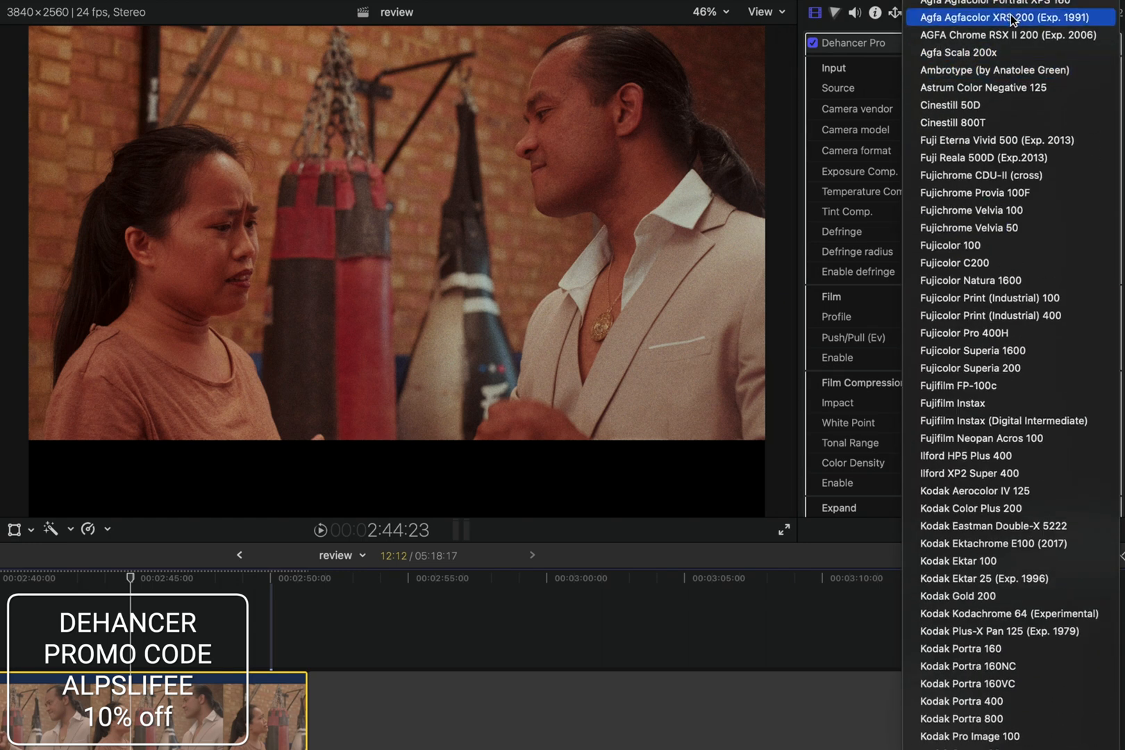
scroll(1014, 242, down, 5)
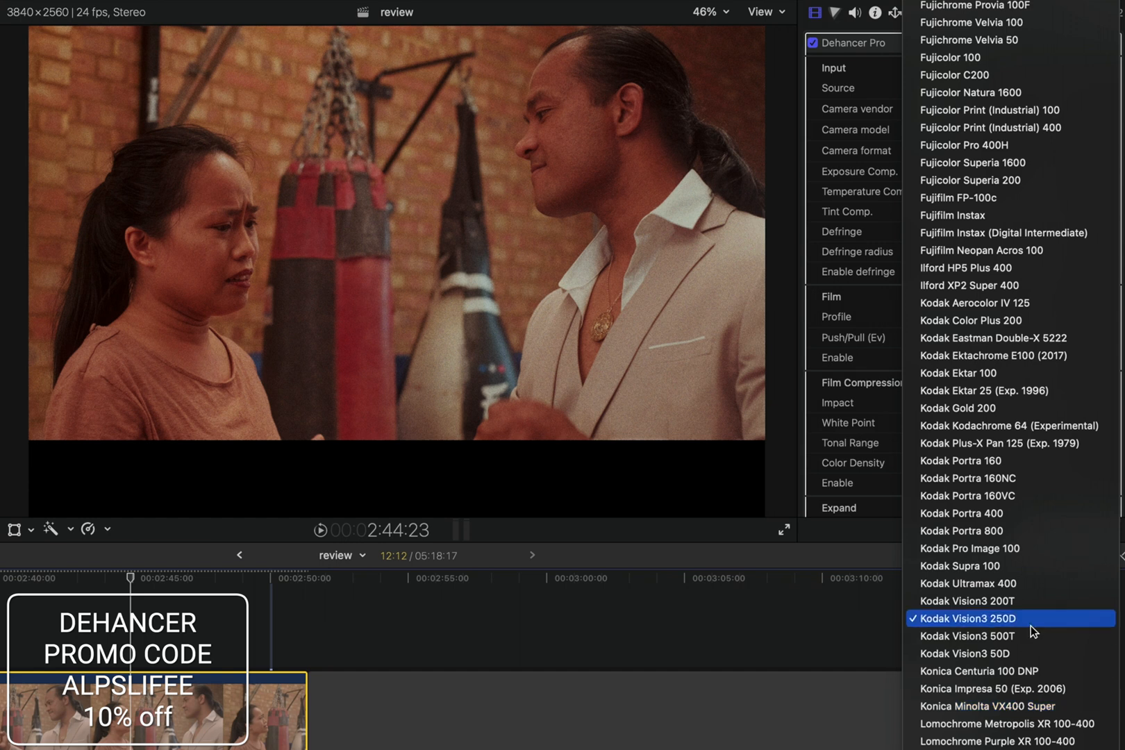
scroll(1032, 626, up, 3)
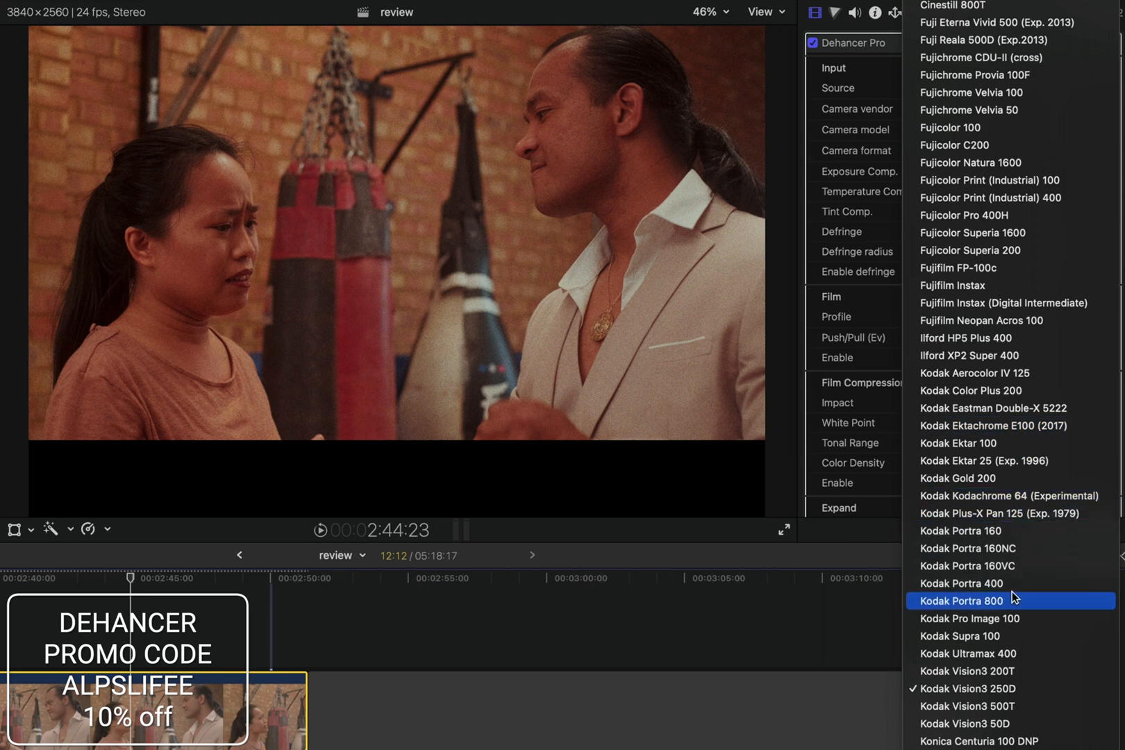
click(1019, 707)
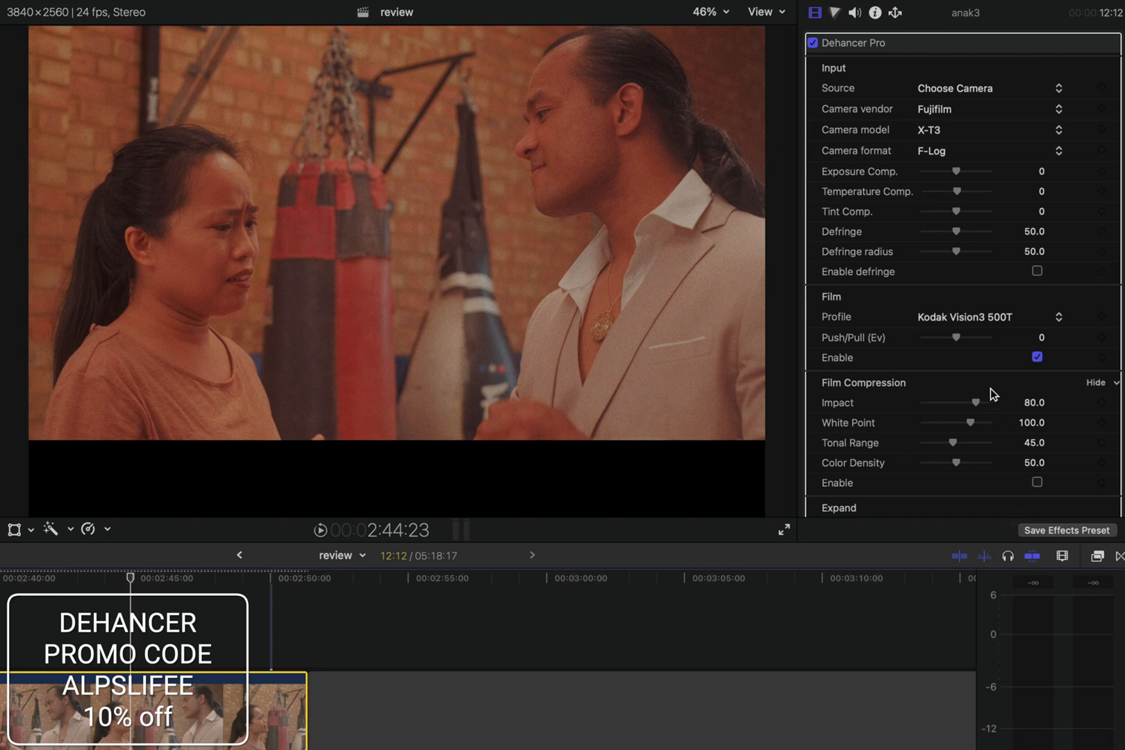
Try the Kodak Vision3 200T, 250D and 50D film profiles one after another.
click(972, 319)
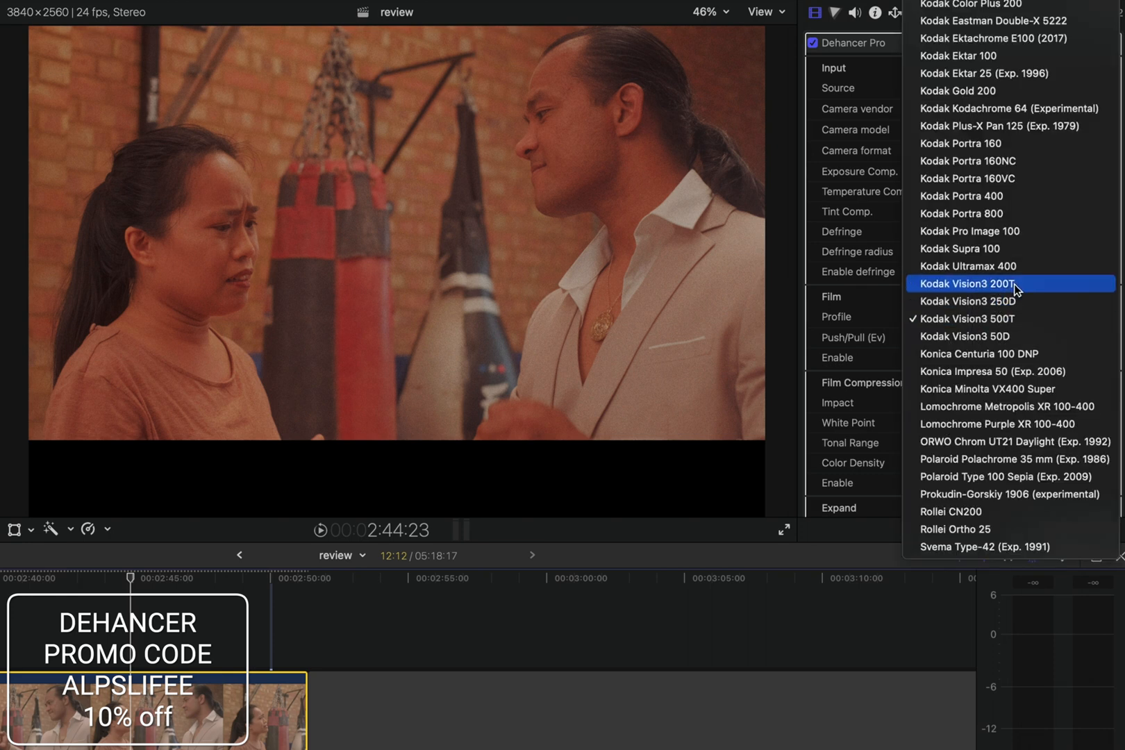
click(1013, 284)
click(1001, 318)
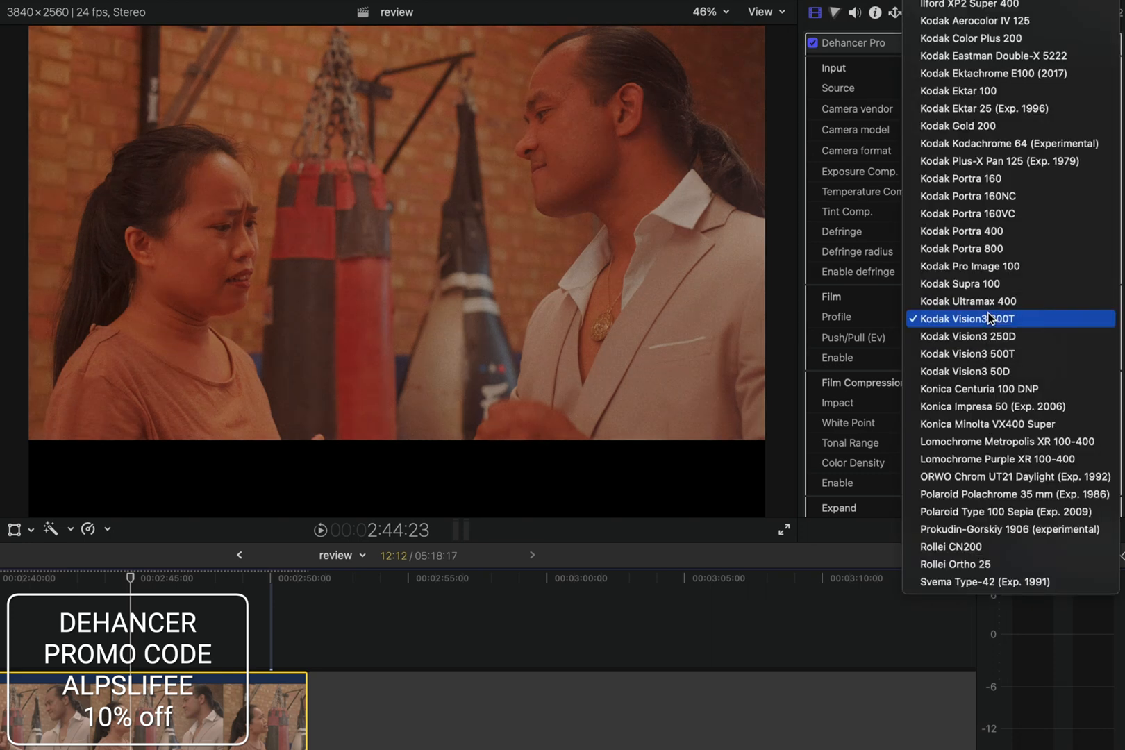
click(1001, 339)
click(1002, 321)
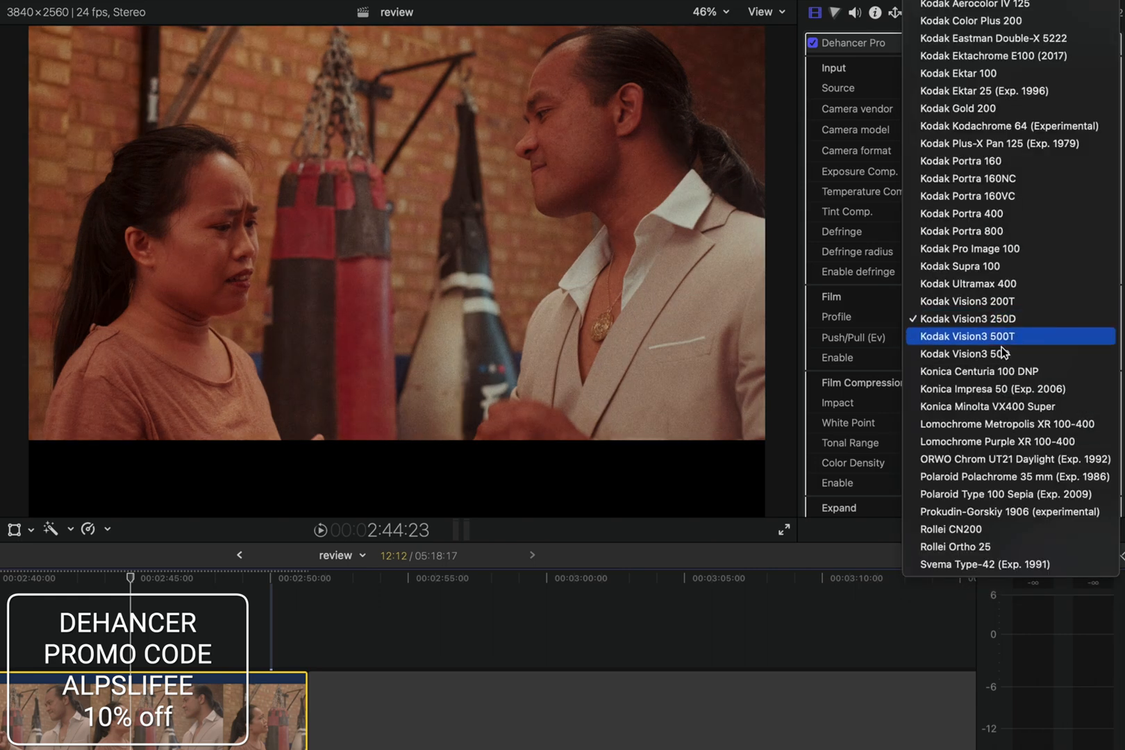
click(1004, 354)
Set the film profile to Agfa Agfacolor Portrait XPS.
click(992, 316)
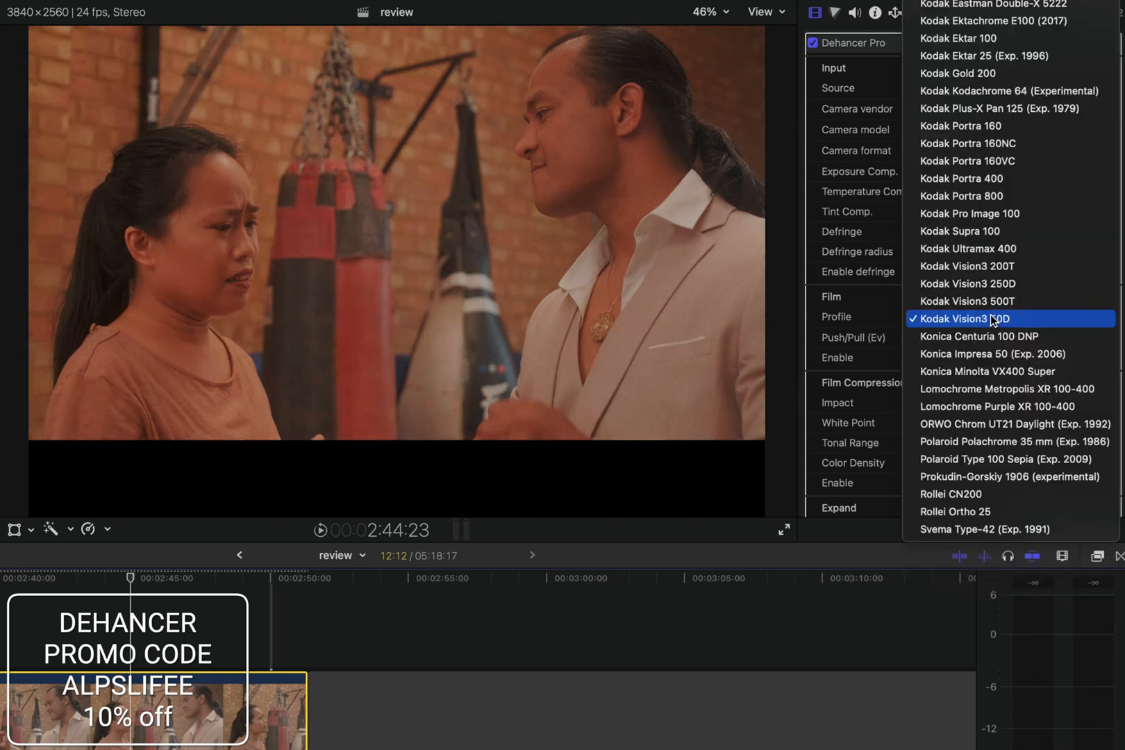
scroll(994, 306, up, 10)
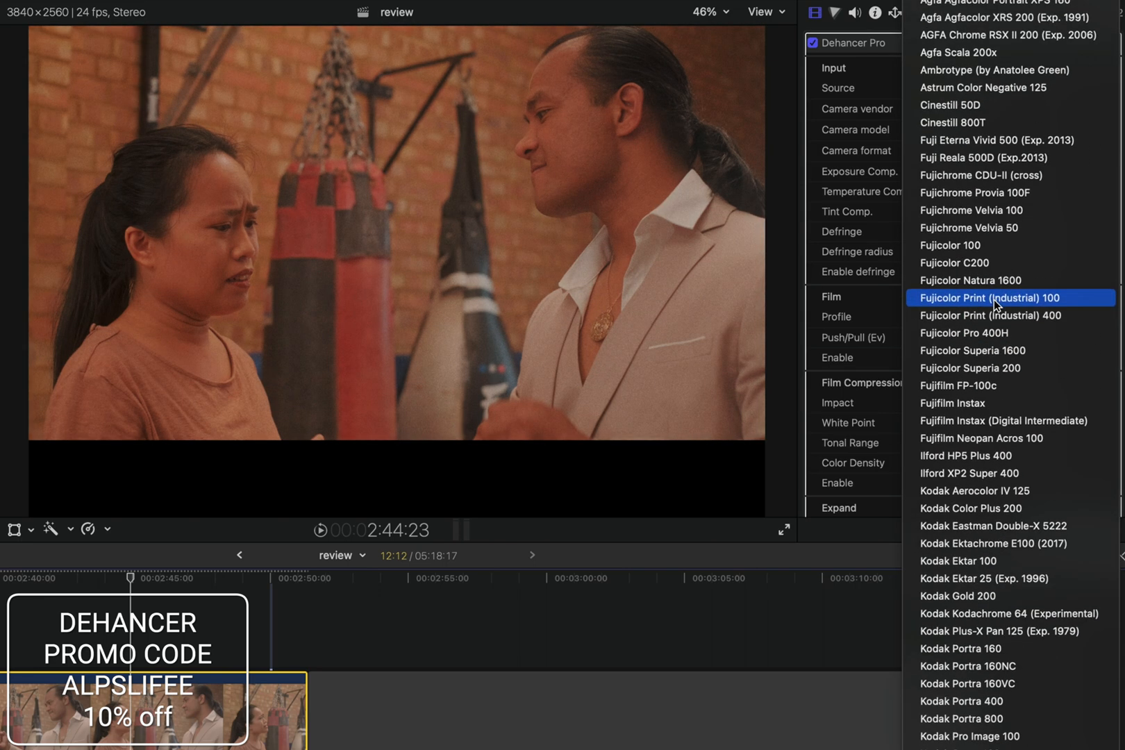
click(1029, 4)
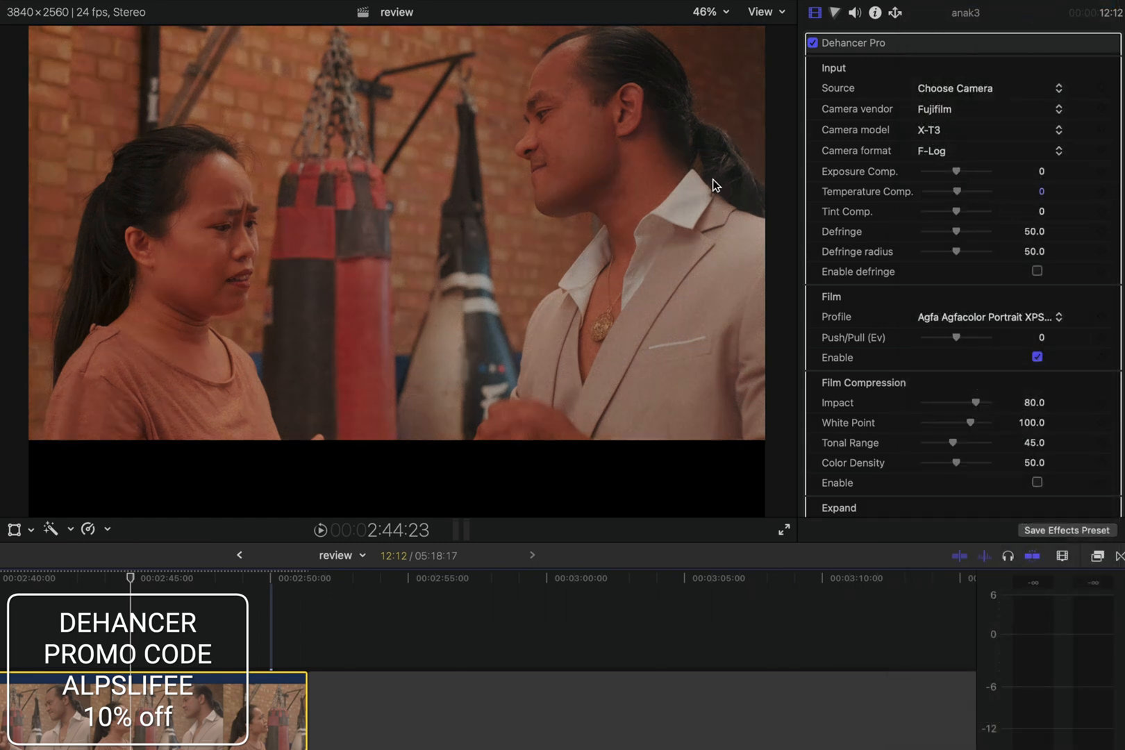
Set the Print profile to Kodak 2383 Print Film.
scroll(1003, 300, down, 6)
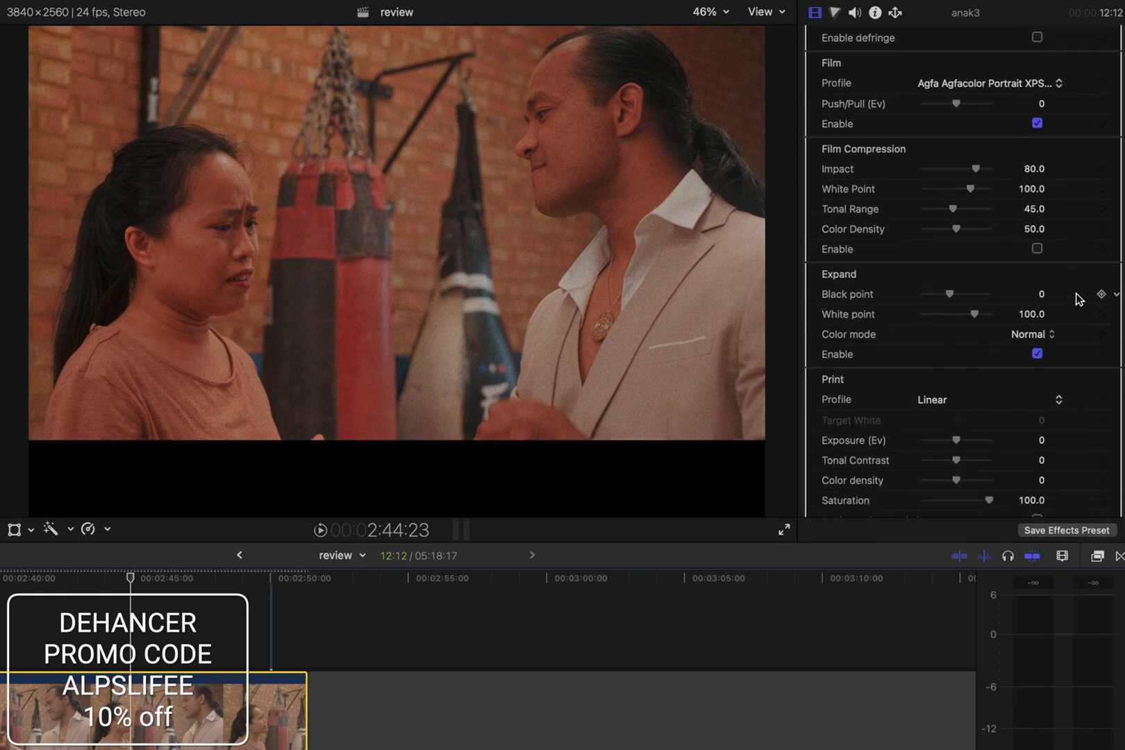
scroll(1078, 299, down, 5)
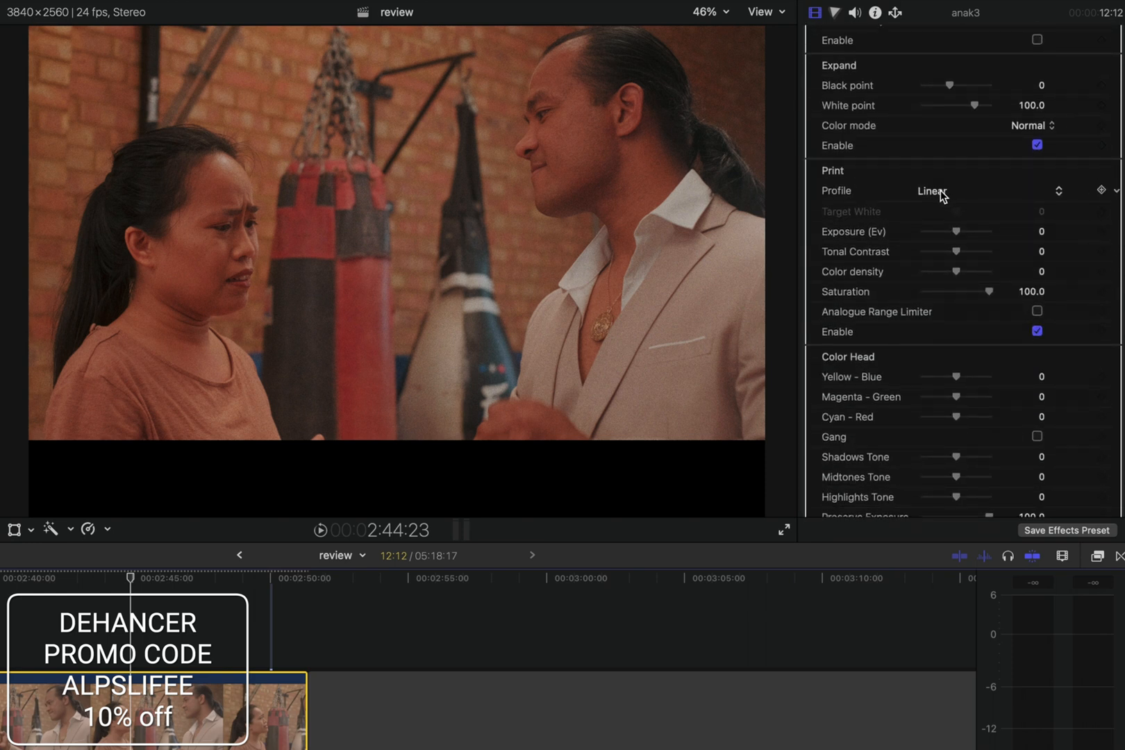
click(943, 197)
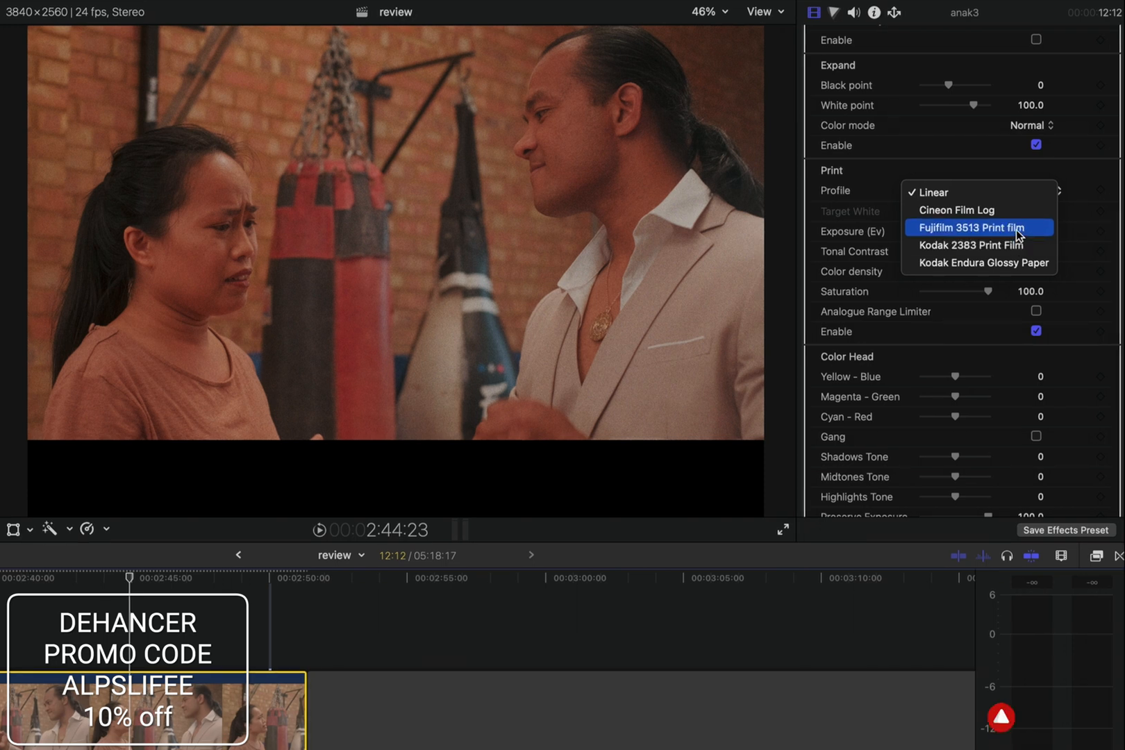
click(1009, 245)
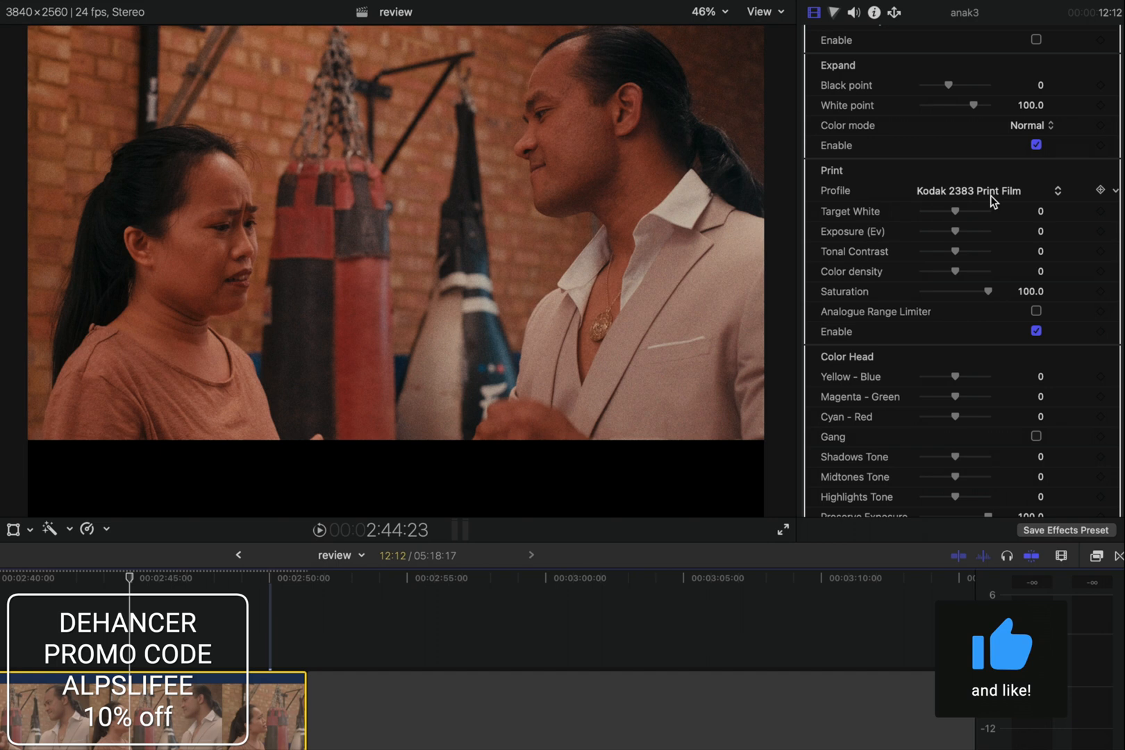
Inspect the man's face at 100% zoom with the Print emulation turned off.
click(709, 12)
click(729, 111)
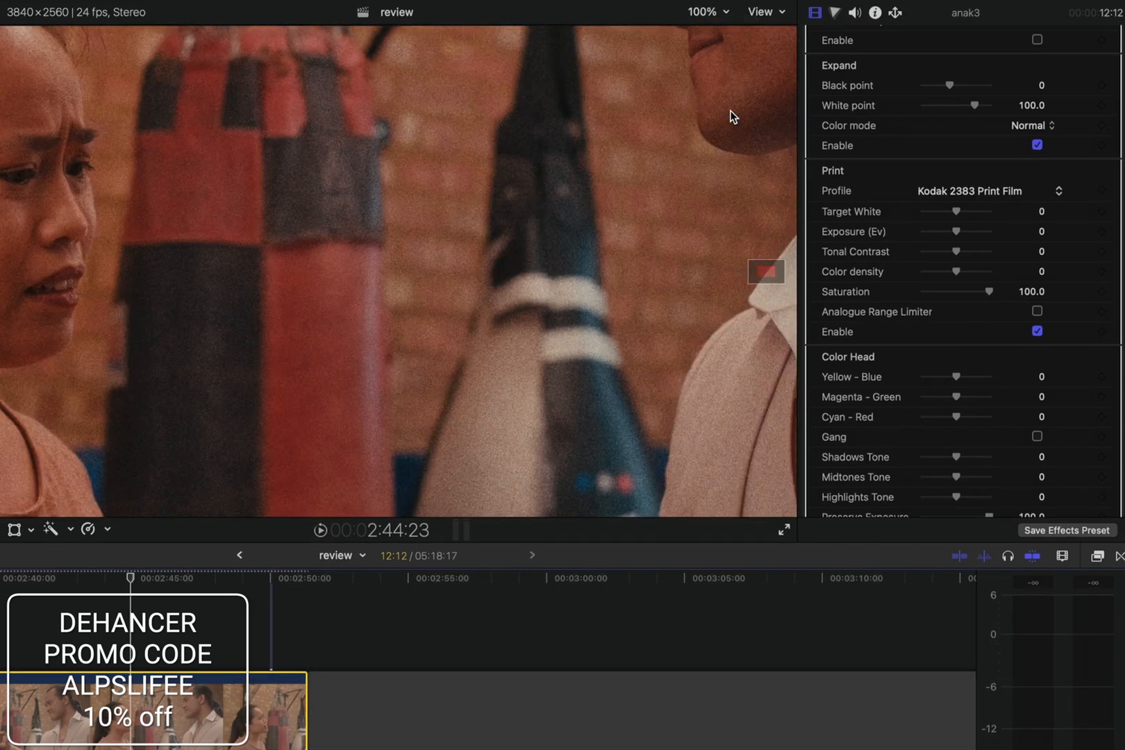
drag(765, 270, 794, 251)
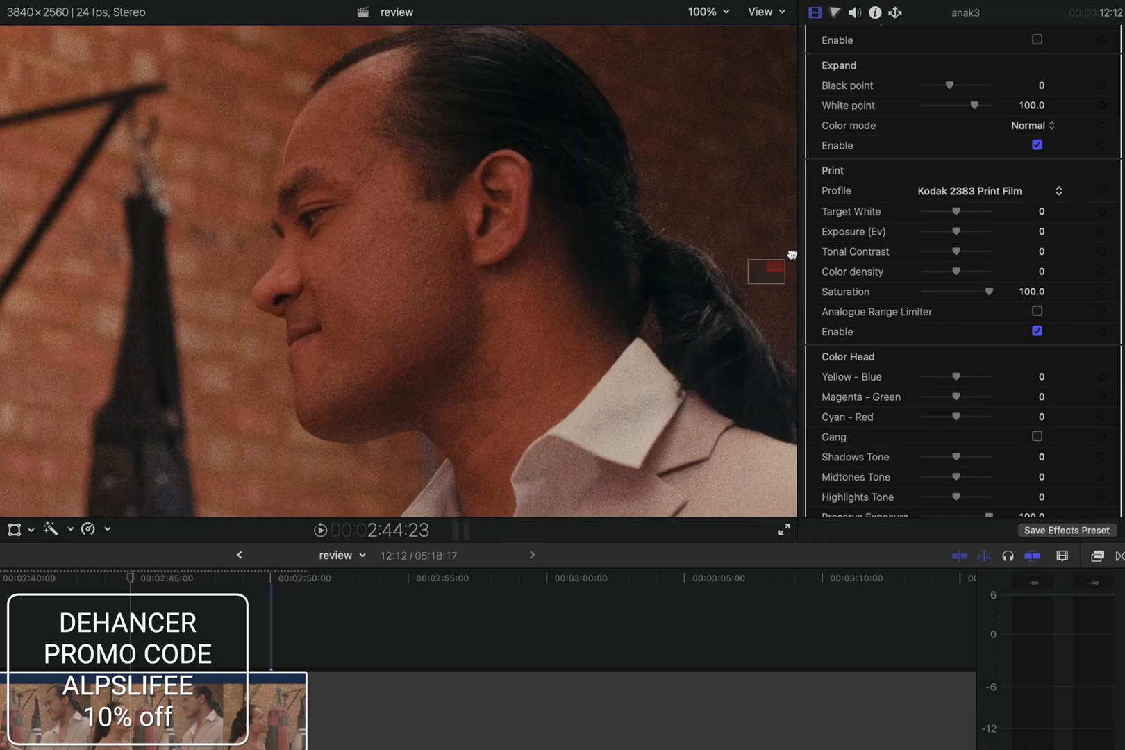
click(1037, 332)
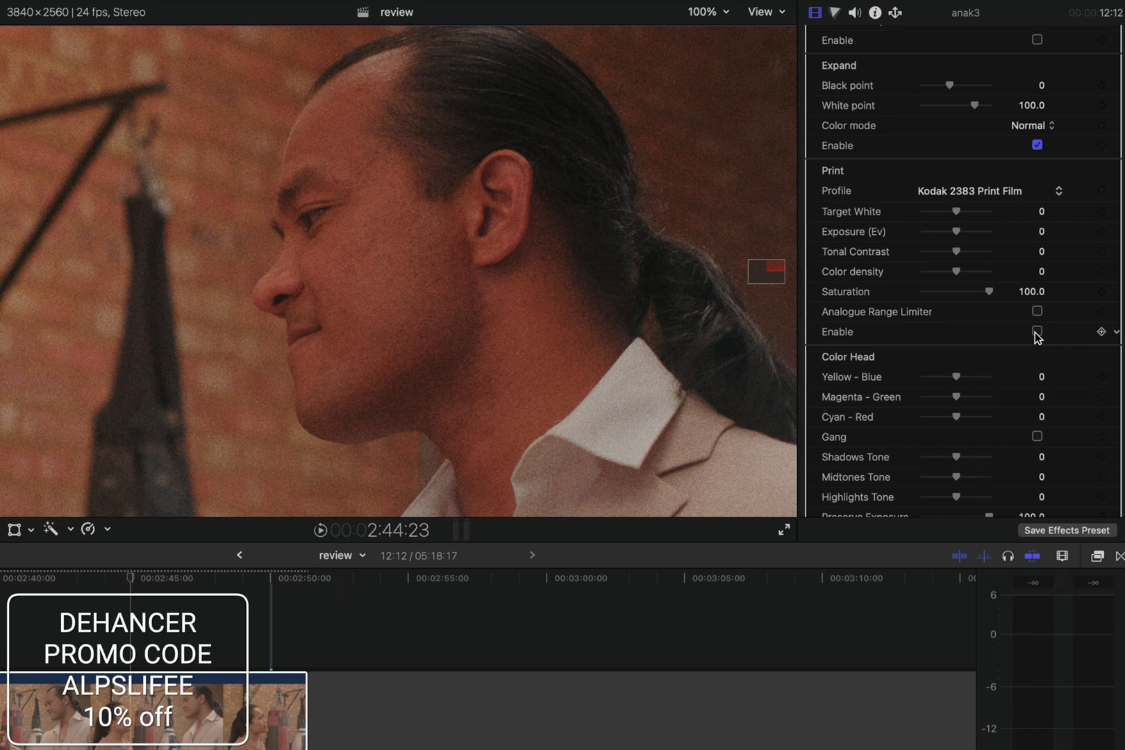
Turn the Print emulation back on, try a small Tonal Contrast boost and reset it to 0.
click(1038, 332)
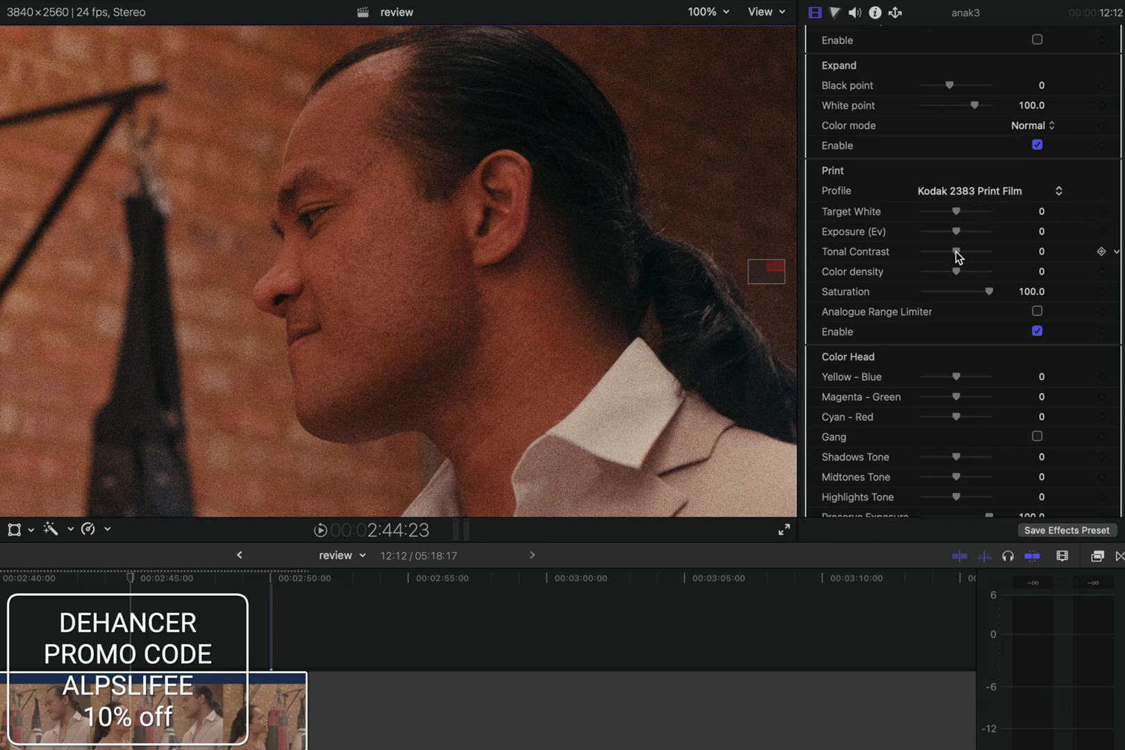
mouse_move(957, 256)
mouse_down()
mouse_move(965, 251)
mouse_move(952, 254)
mouse_move(960, 272)
mouse_move(949, 273)
mouse_move(962, 271)
mouse_move(945, 273)
mouse_move(962, 278)
mouse_move(937, 273)
mouse_move(961, 276)
mouse_move(962, 251)
mouse_up()
click(1032, 251)
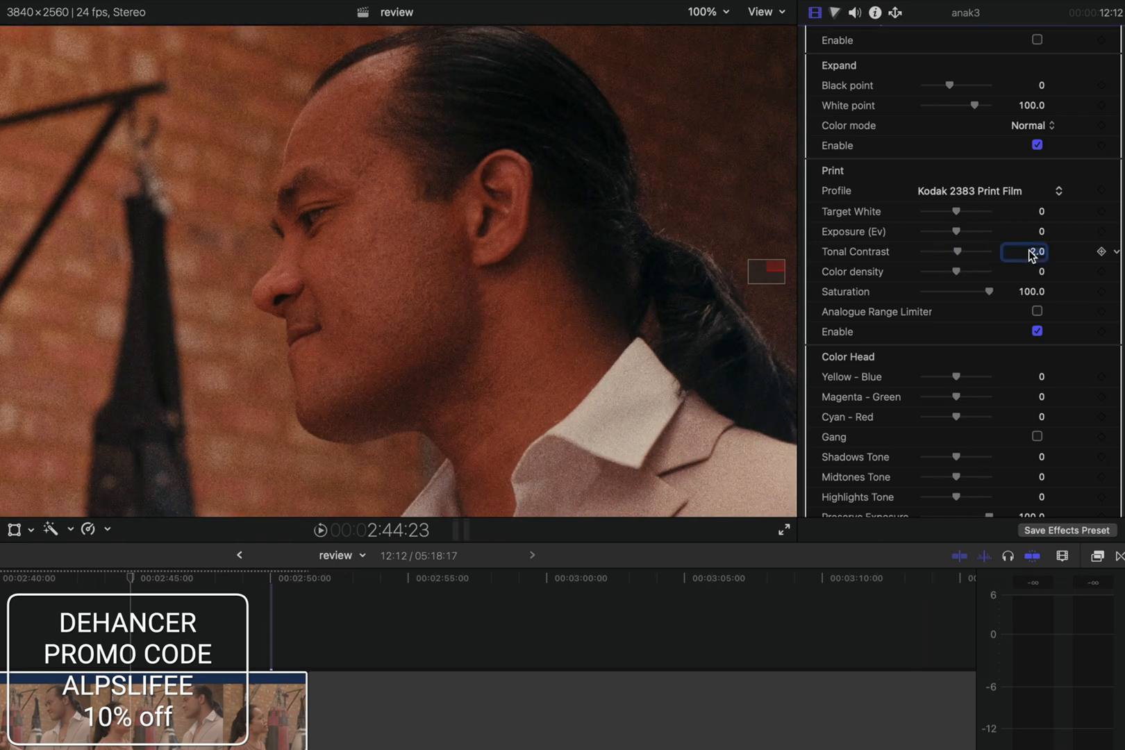
text(0)
key(Return)
Try the Print section's Analogue Range Limiter on the man's face and on the whole frame.
click(1037, 311)
click(1037, 312)
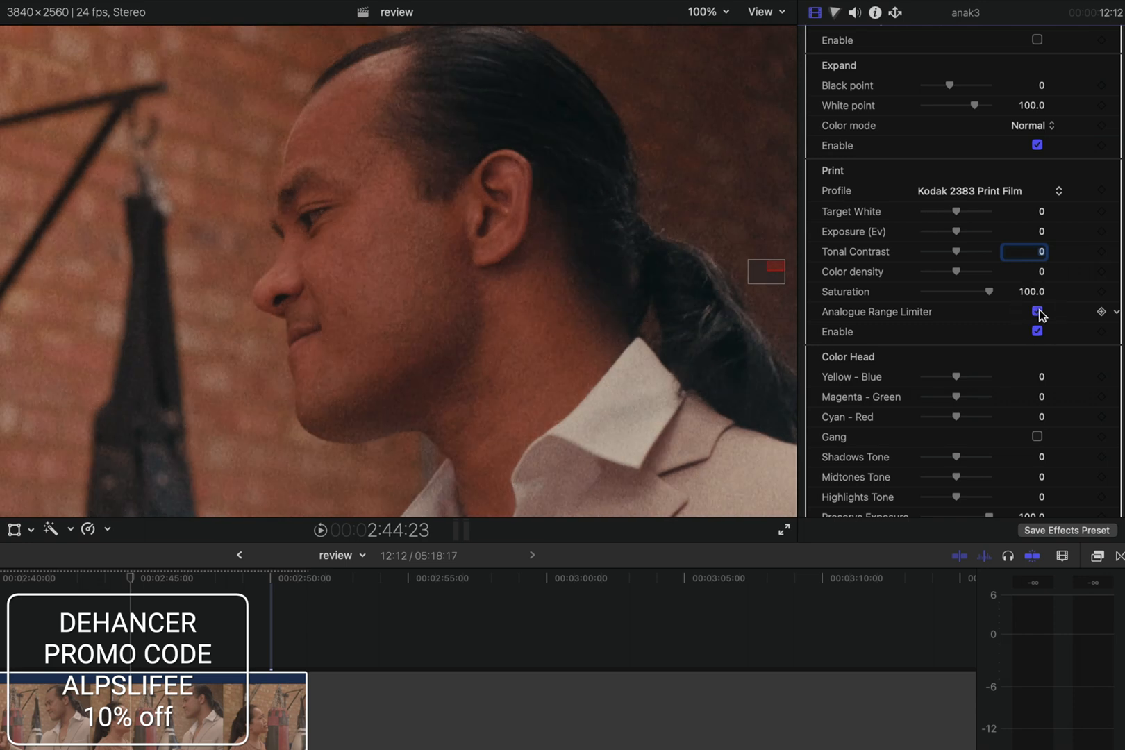
drag(773, 266, 772, 271)
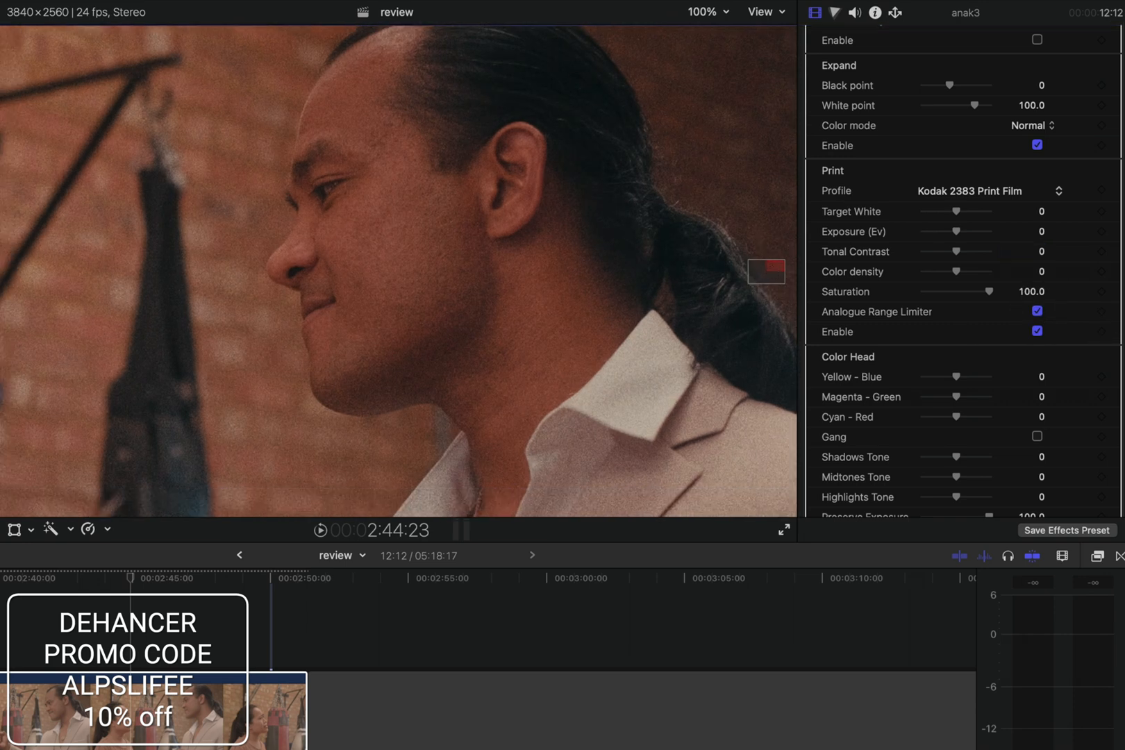
click(706, 13)
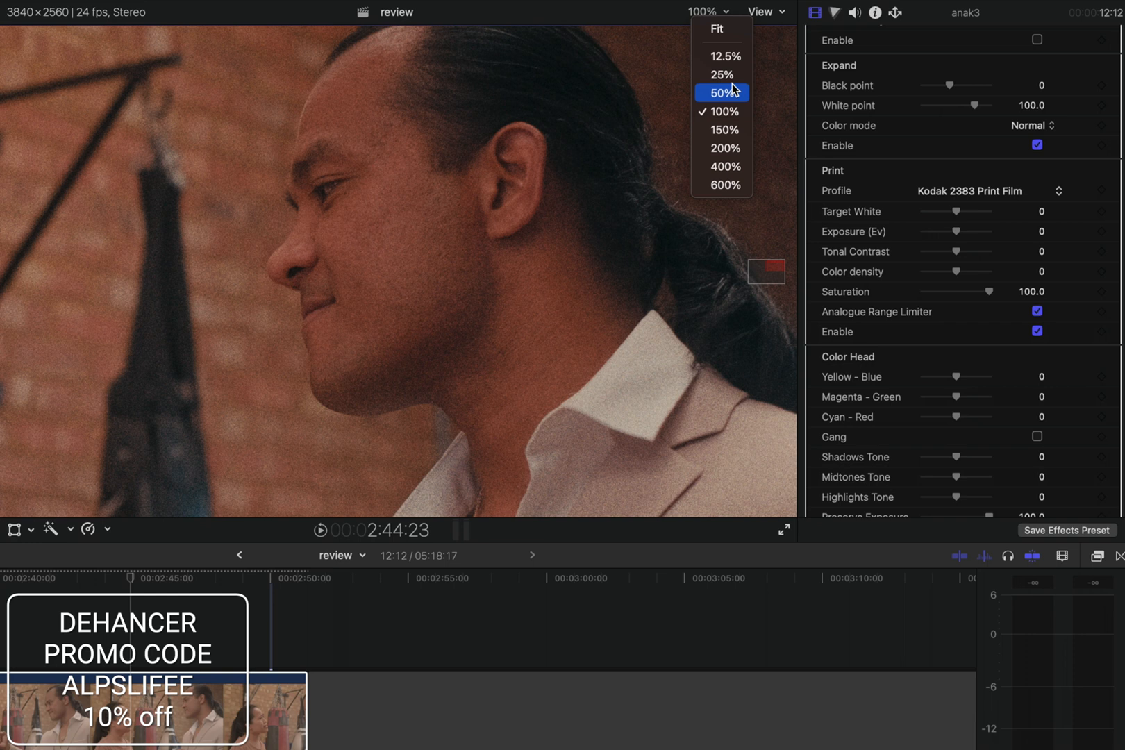
click(721, 30)
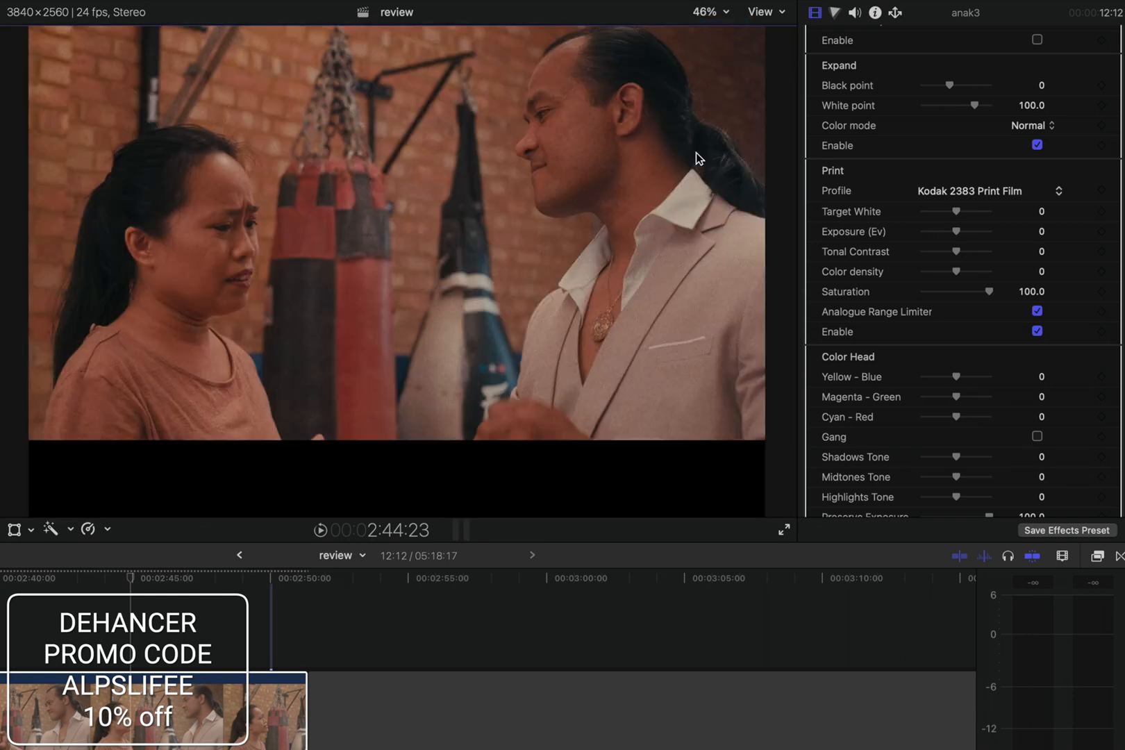
click(1038, 312)
Set the Print profile to Fujifilm 3513 Print film.
click(1000, 191)
click(998, 180)
Set the input Temperature Comp. to -15, try a Tint Comp. shift and reset the tint to 0.
scroll(993, 181, up, 10)
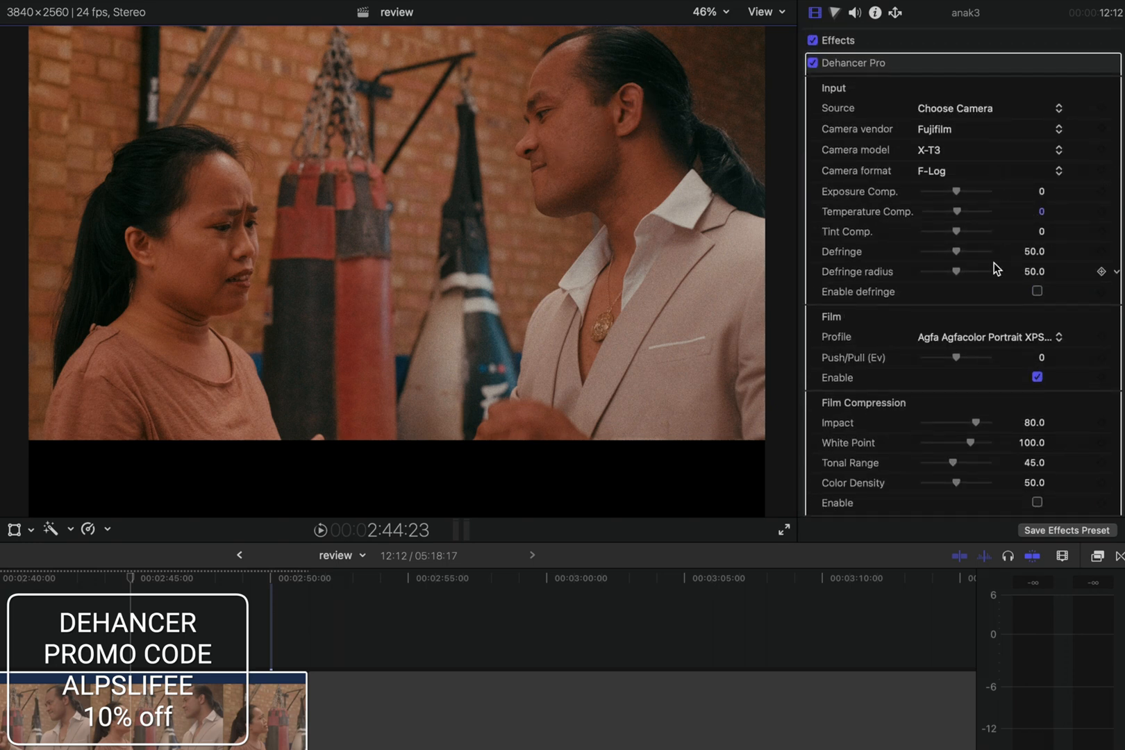
scroll(986, 188, down, 2)
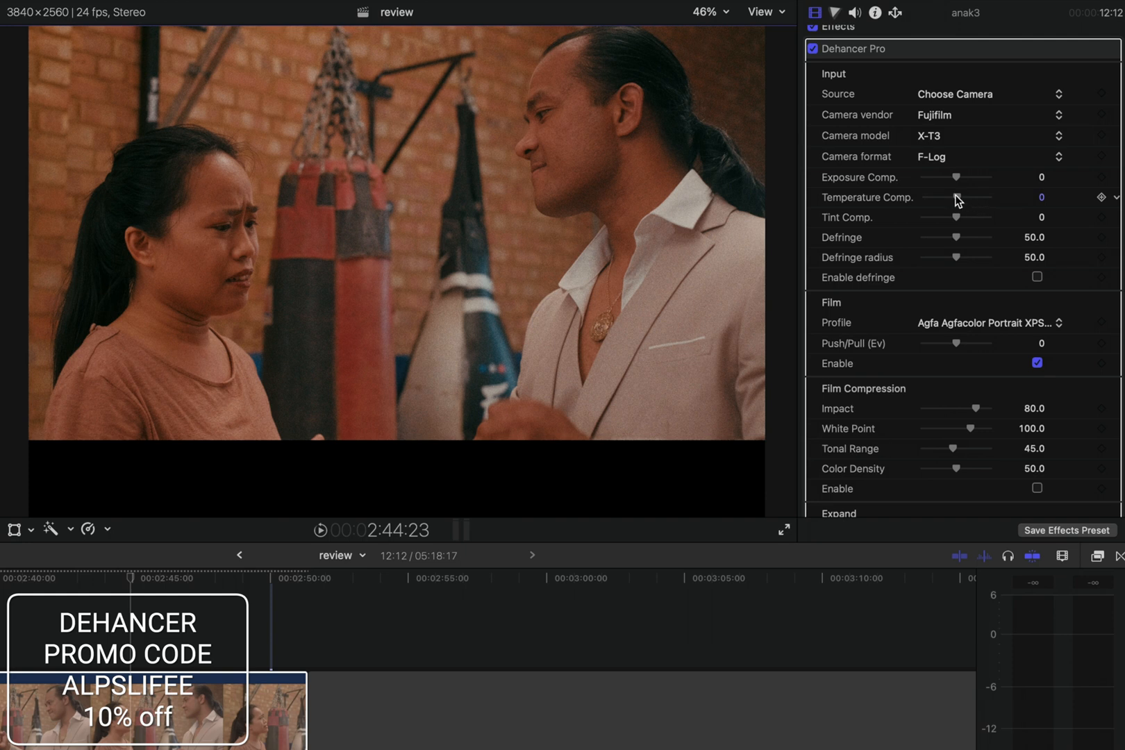
mouse_move(956, 195)
mouse_down()
mouse_move(977, 194)
mouse_move(939, 198)
mouse_move(956, 196)
mouse_up()
drag(957, 217, 965, 223)
drag(964, 221, 962, 221)
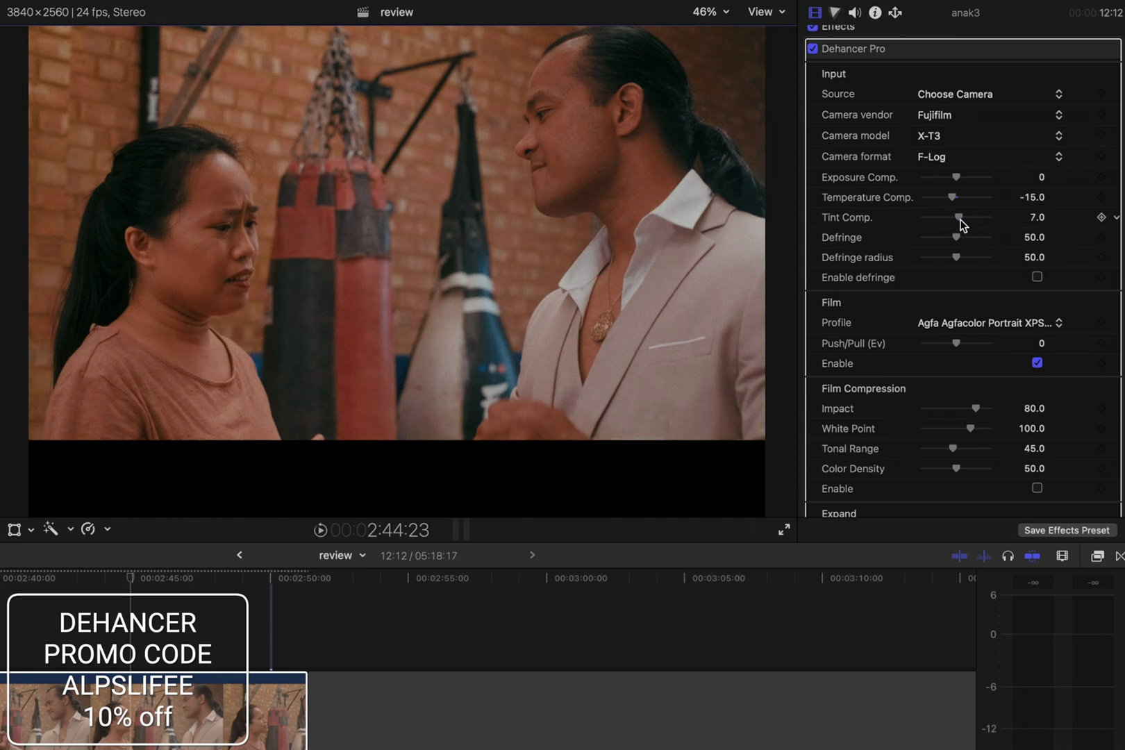
click(1031, 218)
text(0)
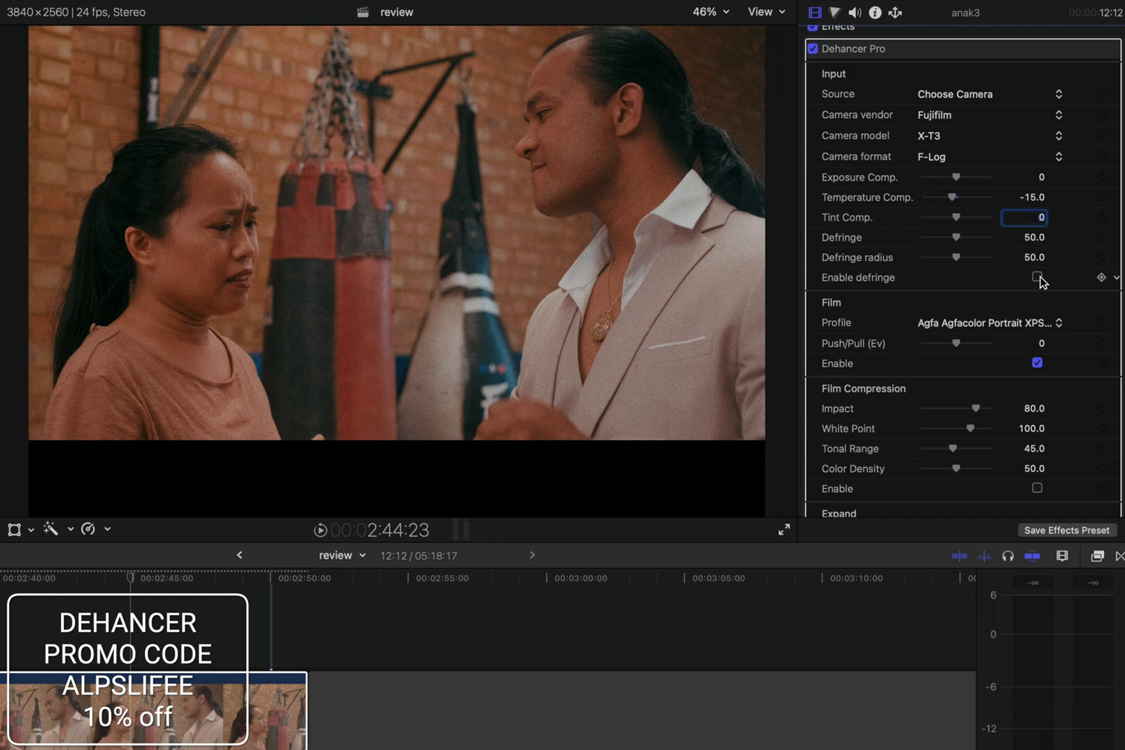
Compare the frame with defringe switched on and off in the Input section.
scroll(1040, 280, down, 2)
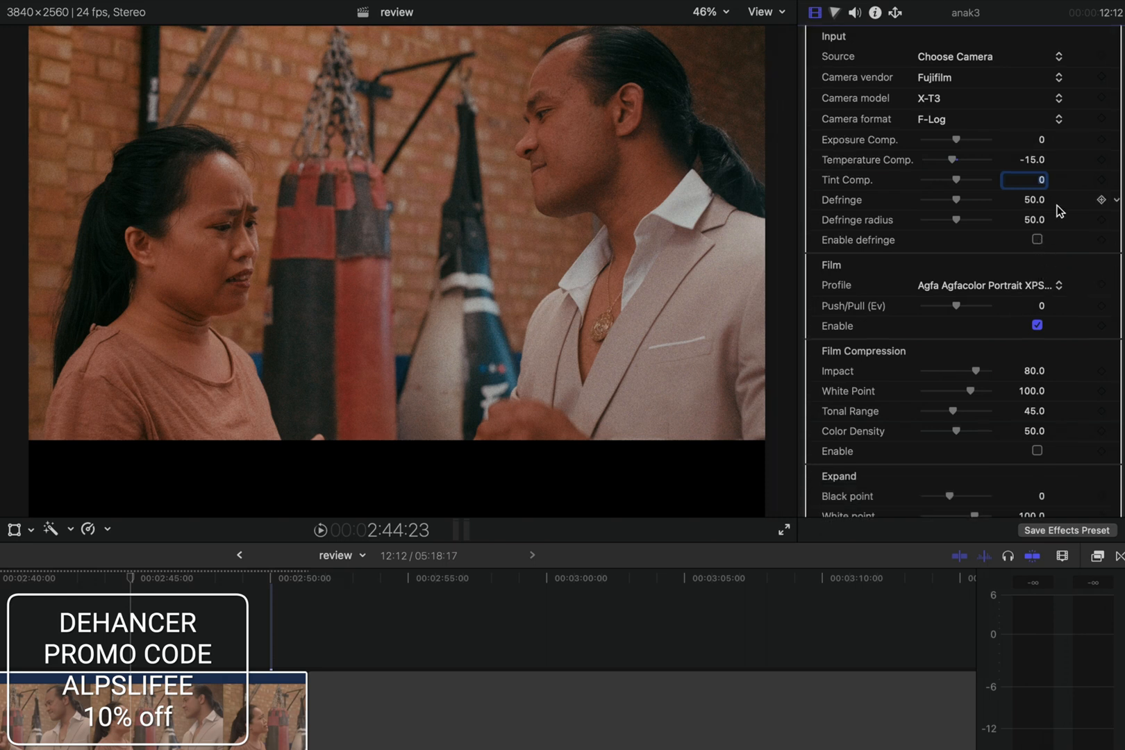
click(1038, 241)
click(1038, 240)
Toggle Film Compression to compare the frame with and without it, and leave it enabled.
scroll(1039, 243, down, 6)
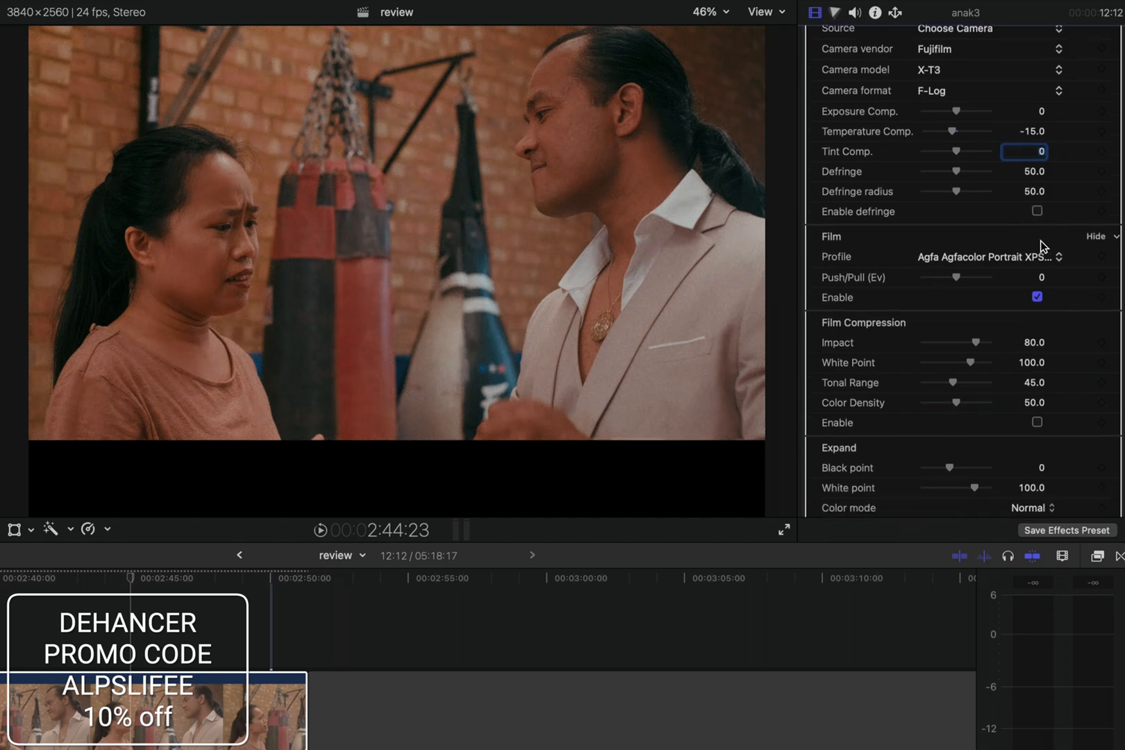
scroll(1046, 257, down, 3)
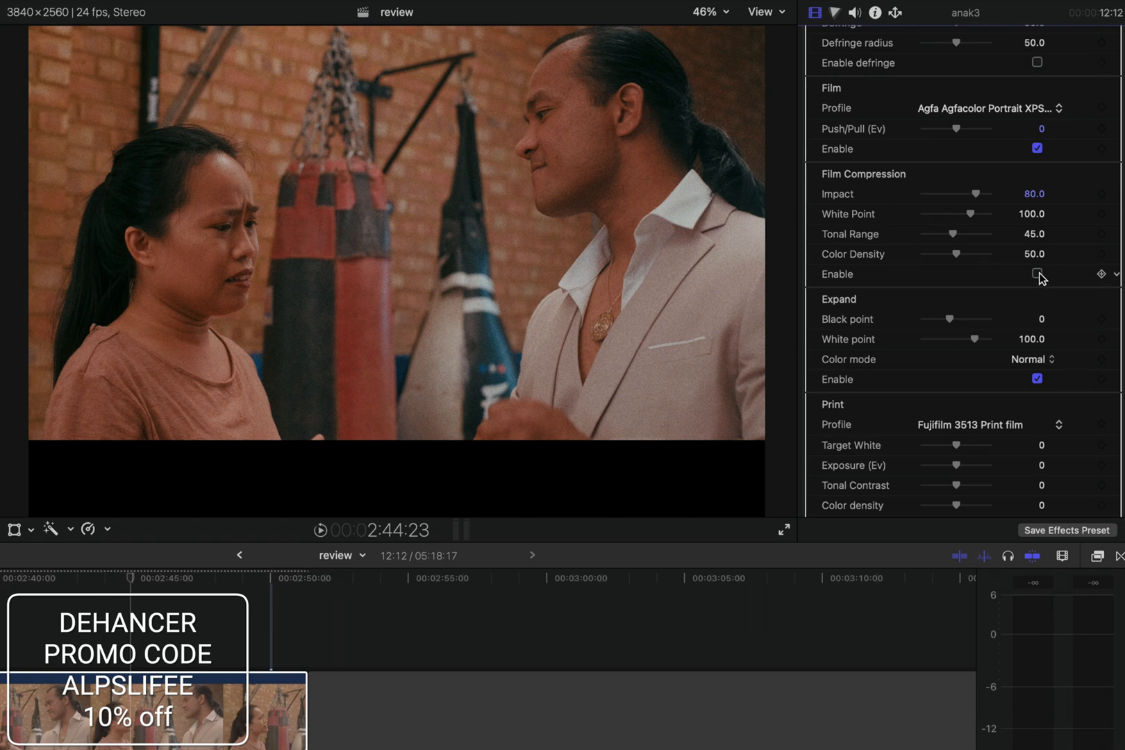
click(1037, 274)
click(1037, 274)
click(1038, 274)
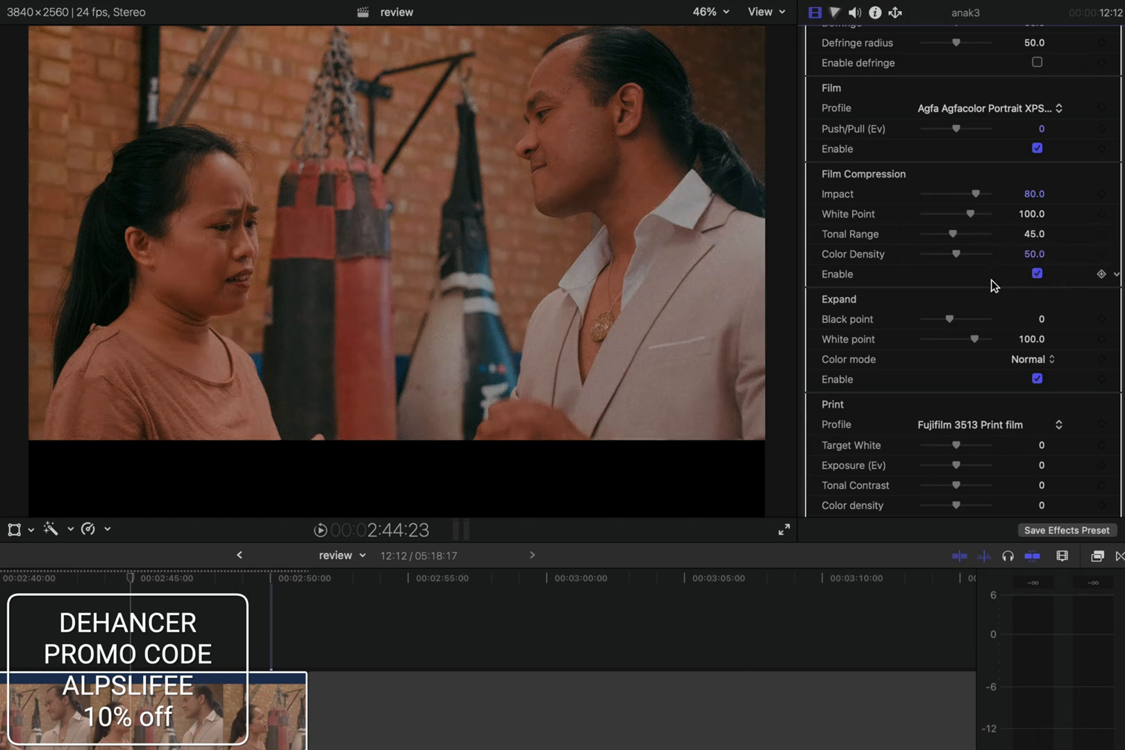
Try raising the Film Compression White Point to 109 and reset it to 100.
scroll(985, 397, down, 3)
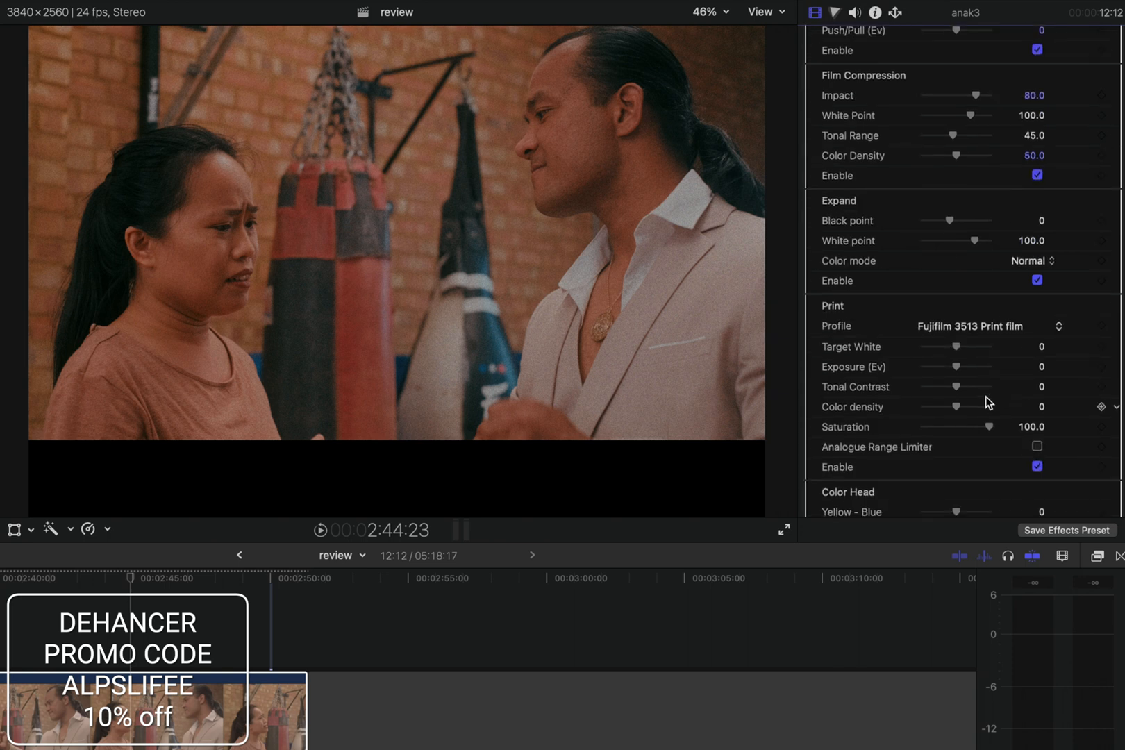
scroll(986, 397, up, 6)
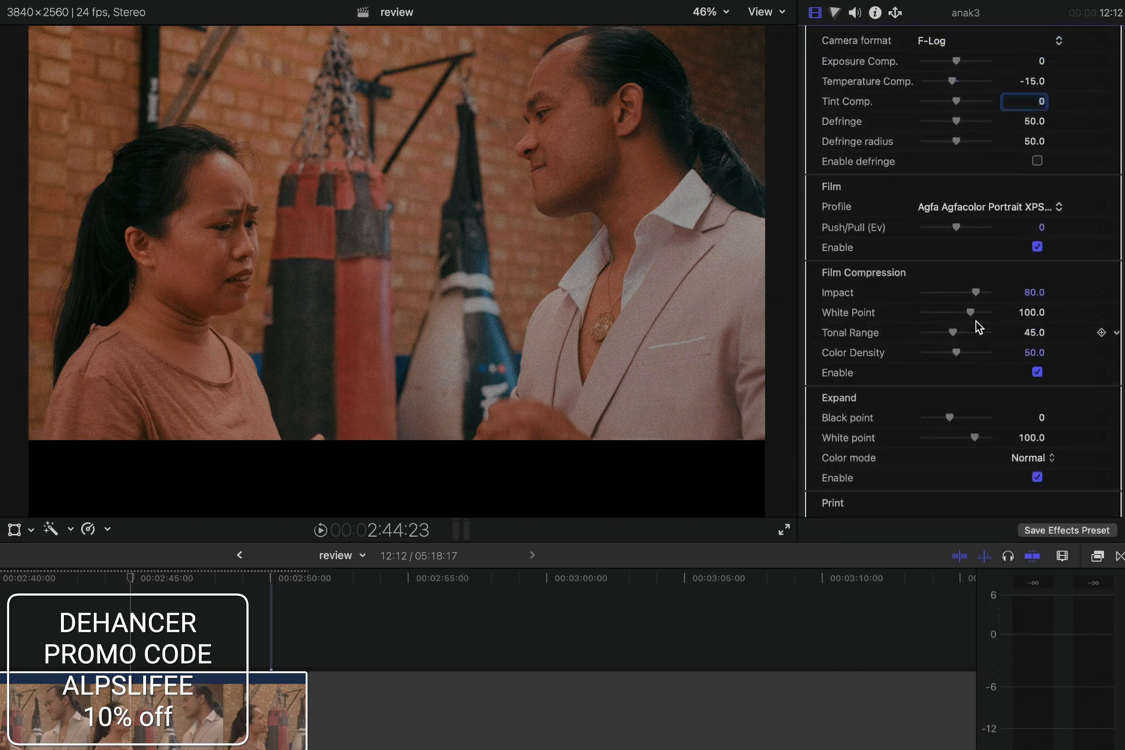
mouse_move(978, 294)
mouse_down()
mouse_move(957, 296)
mouse_move(994, 297)
mouse_move(937, 302)
mouse_move(1010, 303)
mouse_move(969, 297)
mouse_move(997, 302)
mouse_move(914, 325)
mouse_move(993, 316)
mouse_move(978, 318)
mouse_up()
click(970, 316)
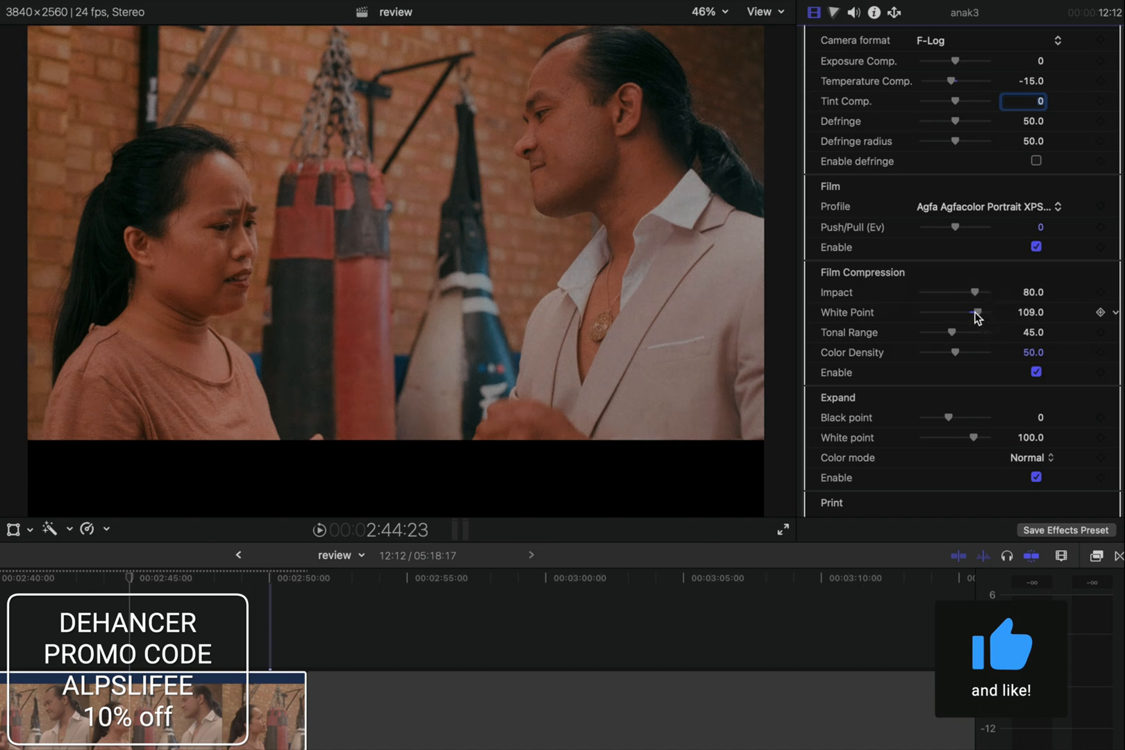
click(1020, 318)
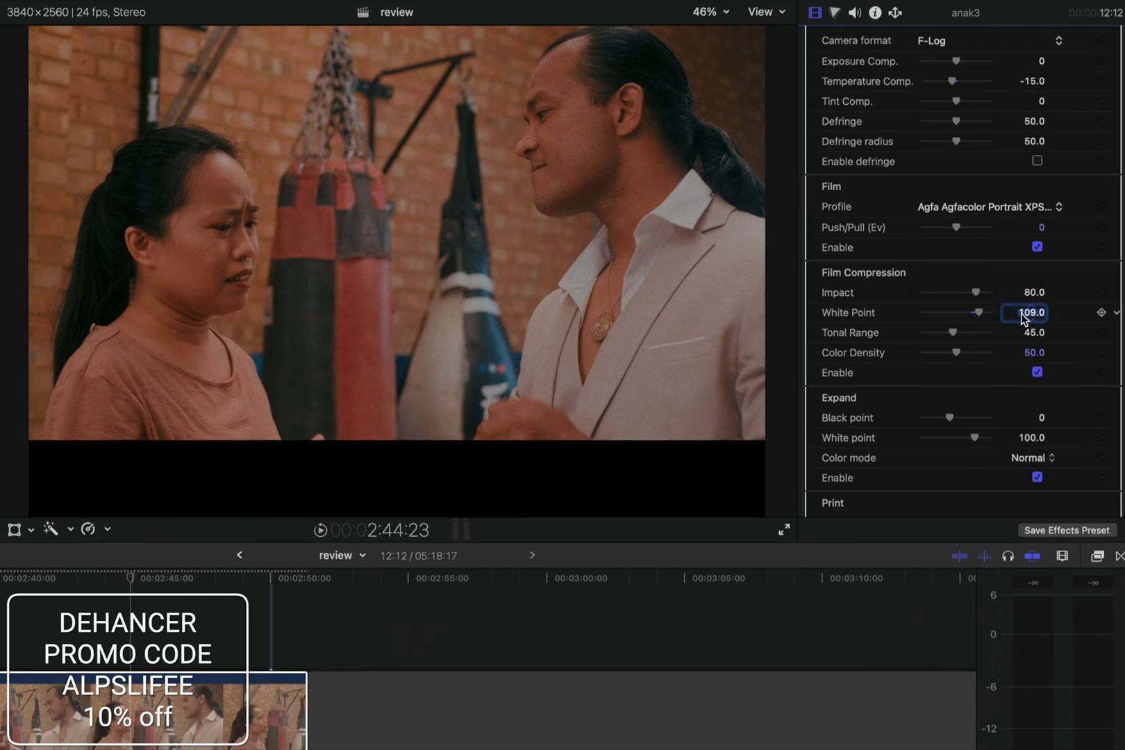
text(100)
key(Return)
Lower the Film Compression Tonal Range to 29, compare the compression on and off, and leave it disabled.
mouse_move(953, 333)
mouse_down()
mouse_move(976, 331)
mouse_move(925, 341)
mouse_move(985, 334)
mouse_move(935, 335)
mouse_move(967, 354)
mouse_move(939, 354)
mouse_move(975, 358)
mouse_move(904, 366)
mouse_move(957, 355)
mouse_up()
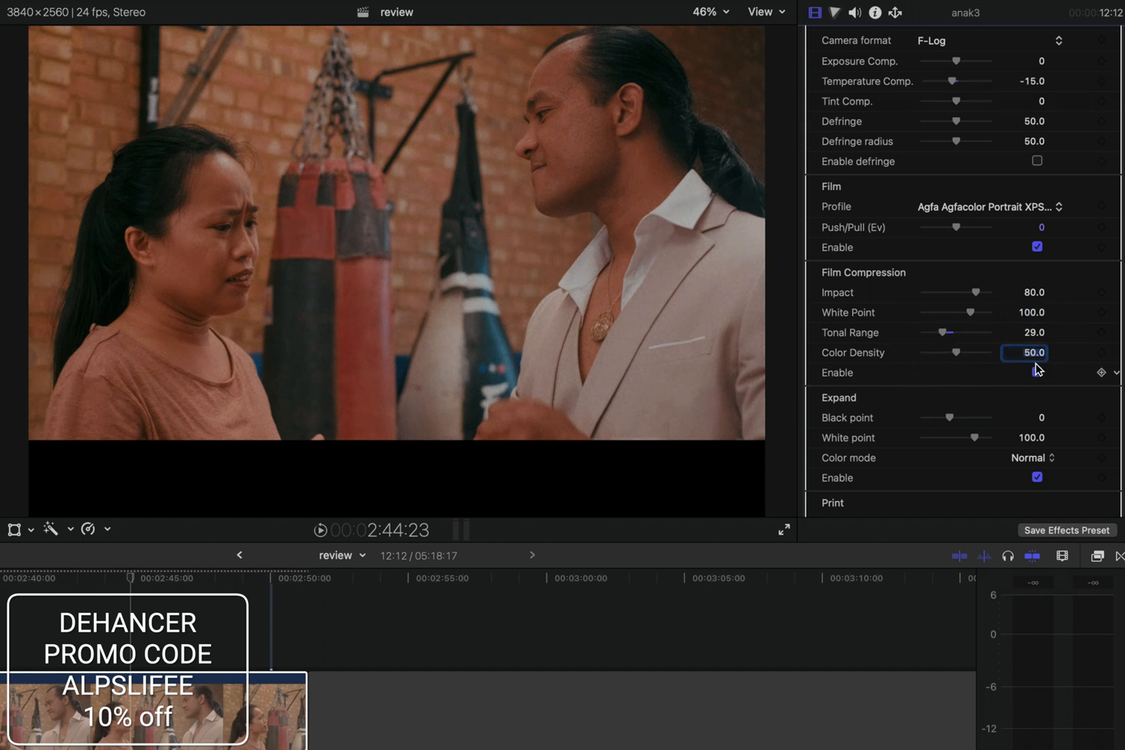
click(1037, 373)
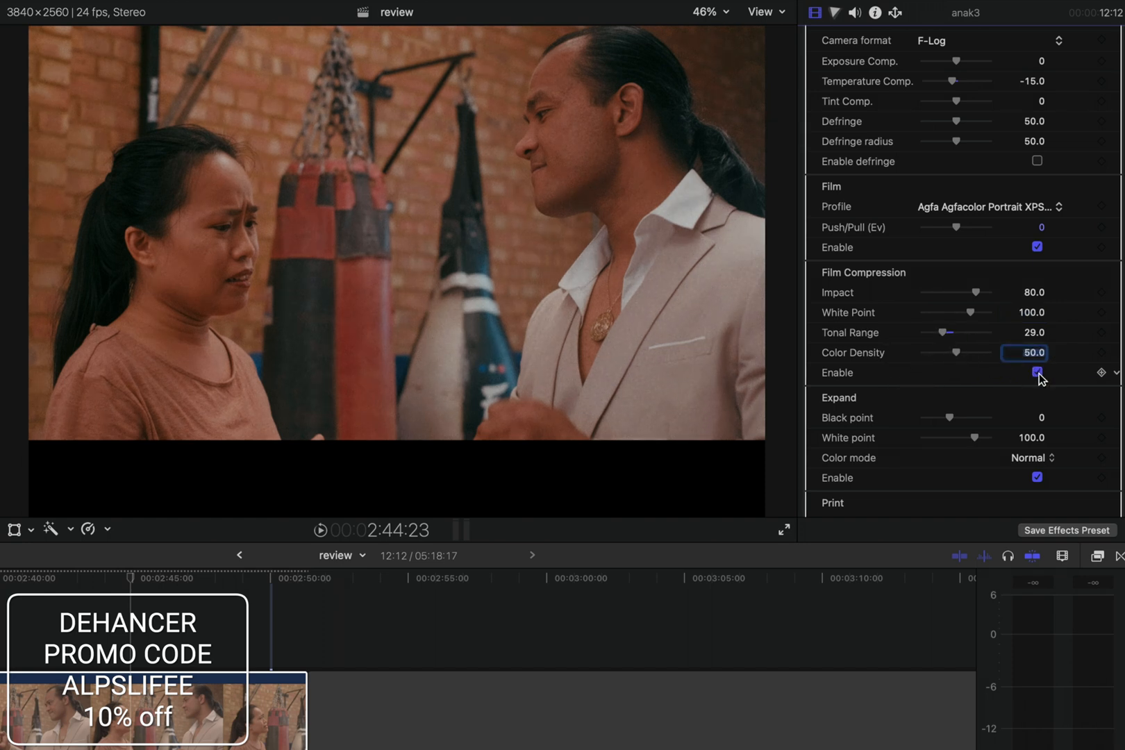
click(1038, 373)
click(1038, 373)
click(1039, 373)
Try an Expand Black point of -1, reset it to 0 and turn Expand off.
scroll(1040, 378, down, 5)
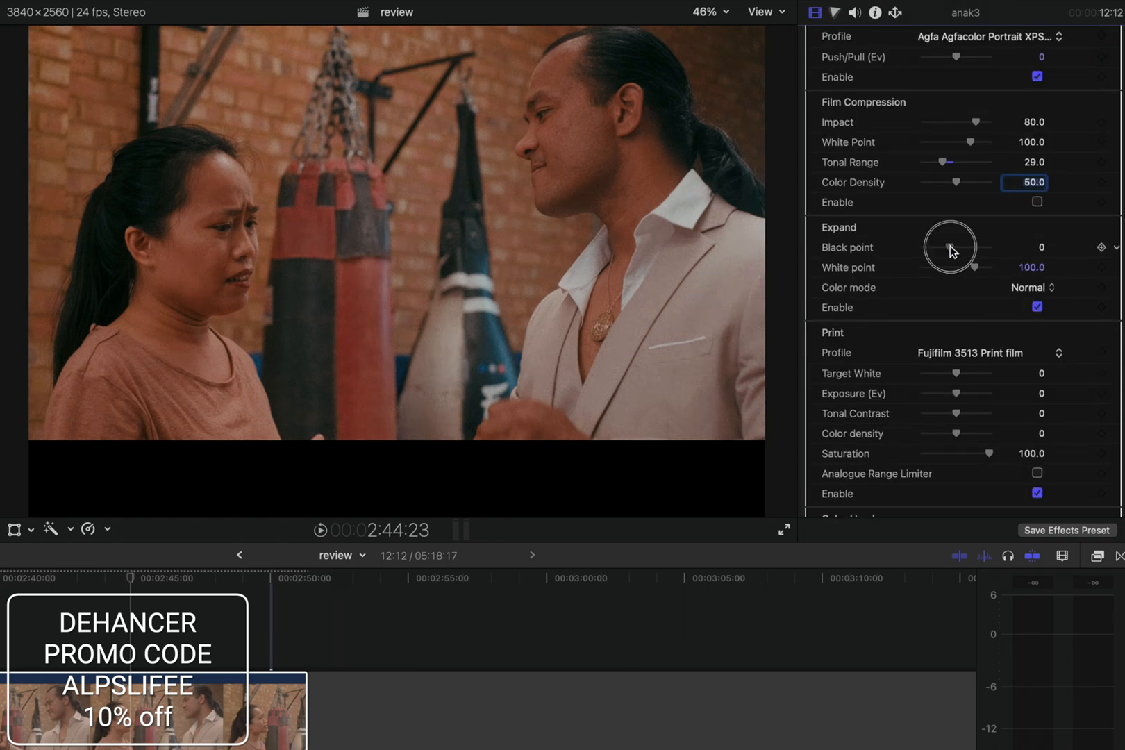
mouse_move(950, 248)
mouse_down()
mouse_move(967, 248)
mouse_move(934, 254)
mouse_move(948, 253)
mouse_up()
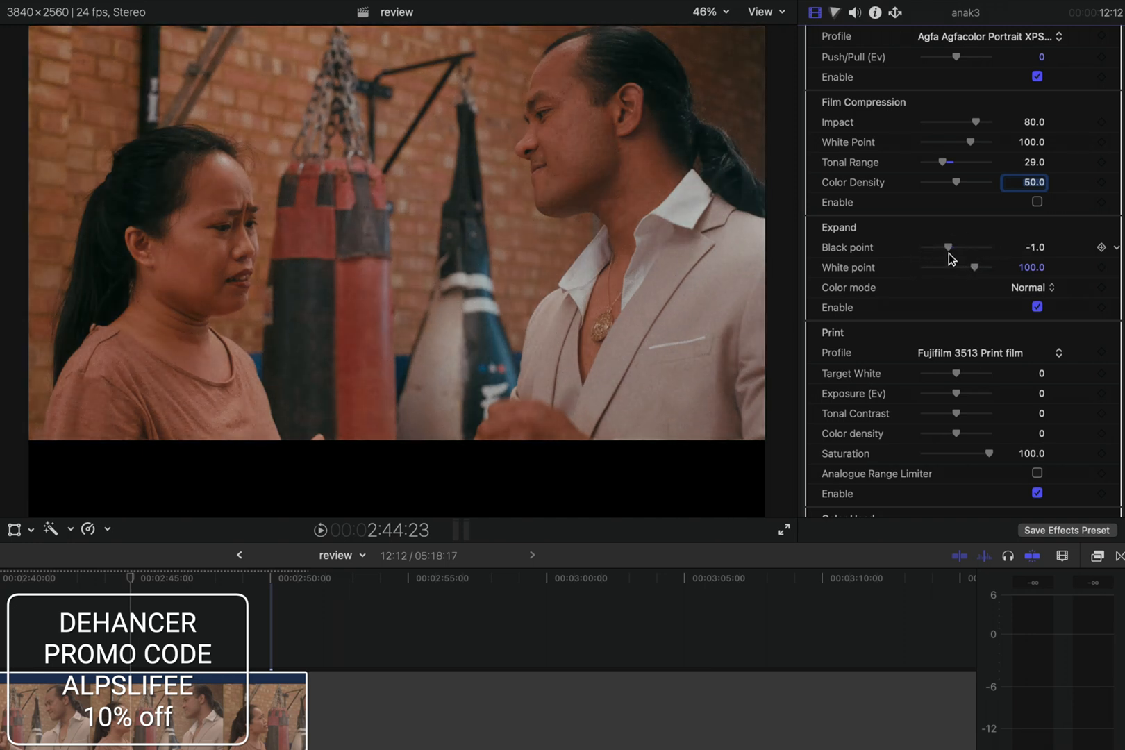
click(1035, 248)
text(0)
key(Return)
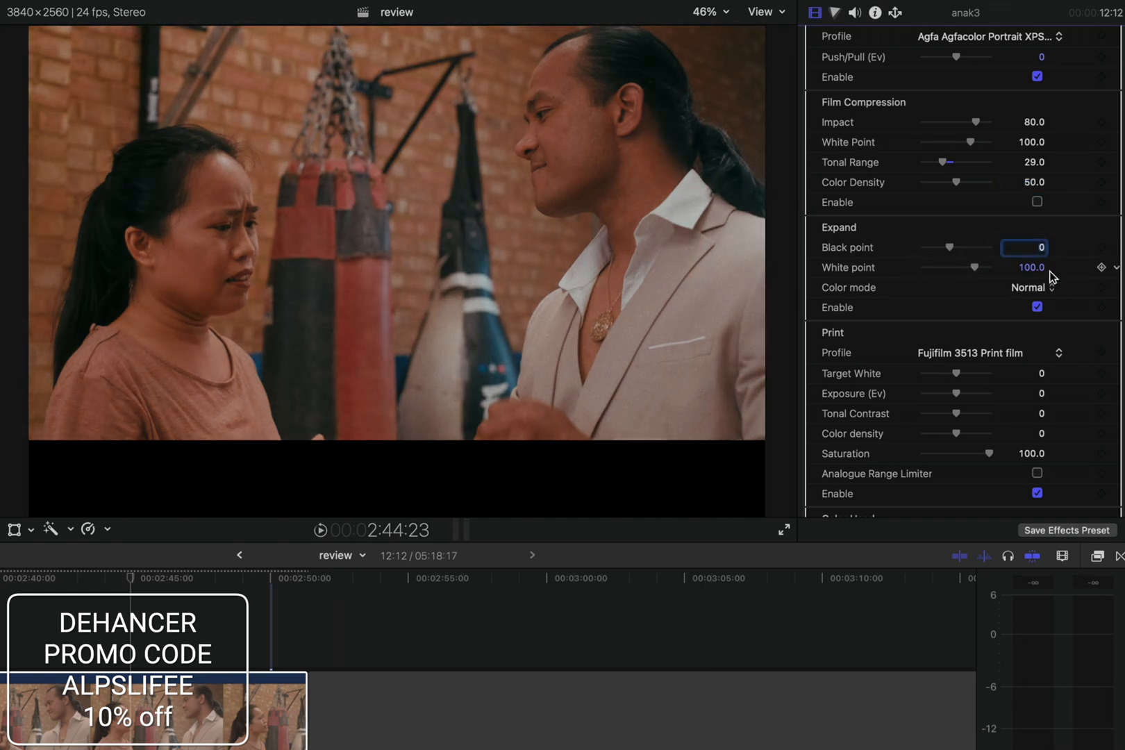
click(1037, 307)
Compare the frame with the Fujifilm 3513 print emulation switched off and on, leaving it enabled.
scroll(1040, 312, down, 5)
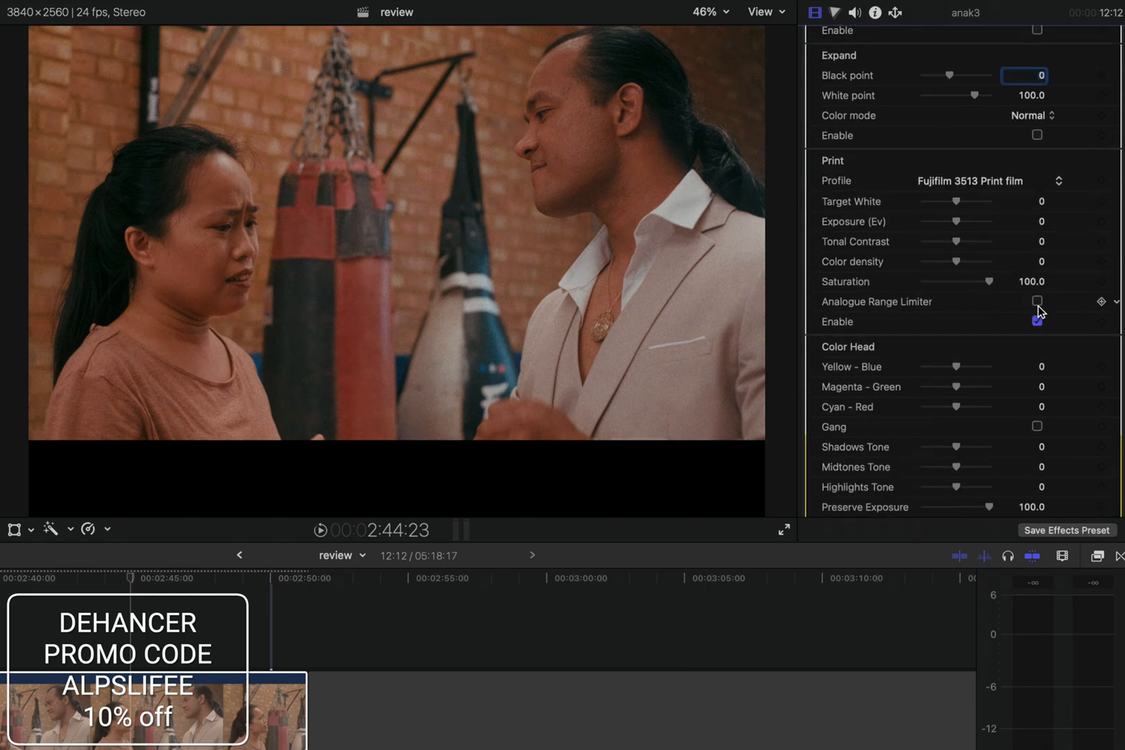
click(1037, 317)
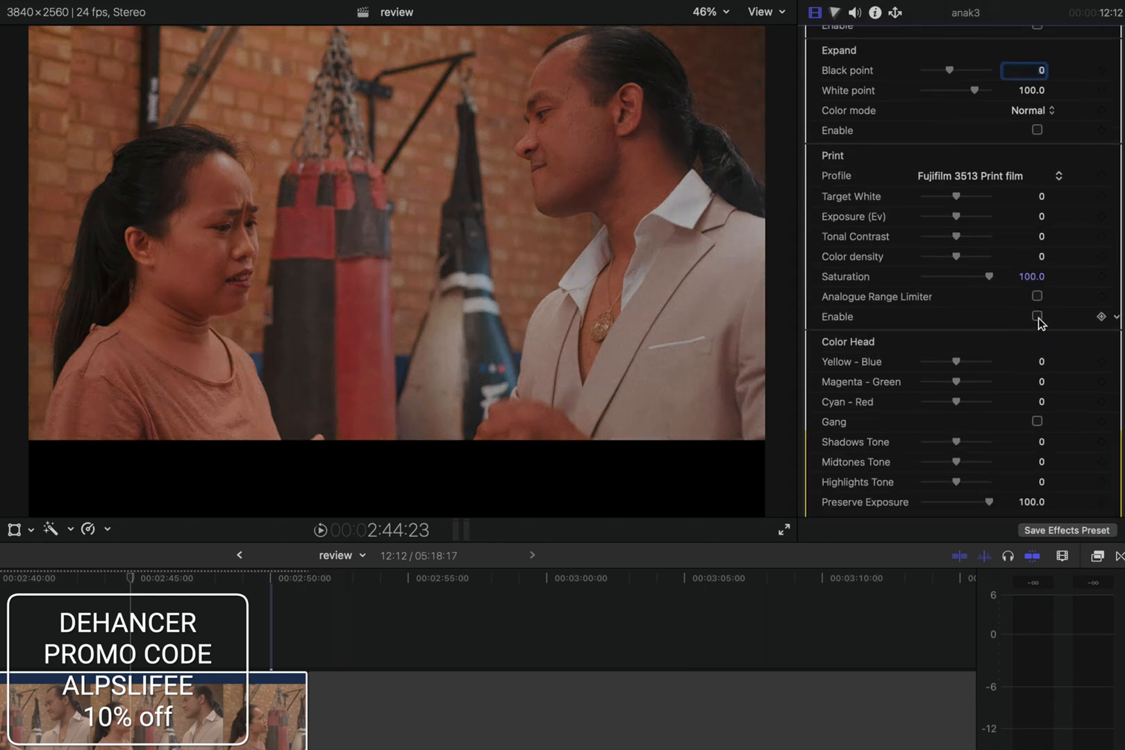
click(1038, 317)
click(1038, 316)
click(1038, 317)
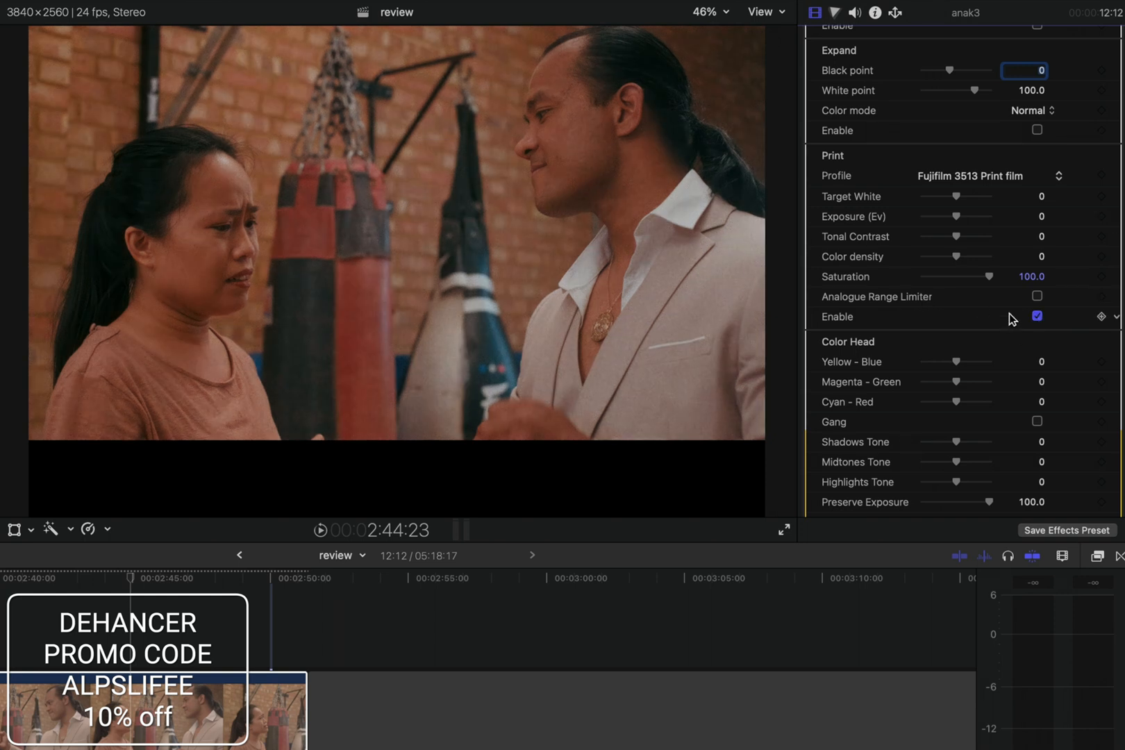
In Color Head, set Yellow - Blue to 5, Magenta - Green to 4 and Cyan - Red to -3.
scroll(1010, 314, down, 5)
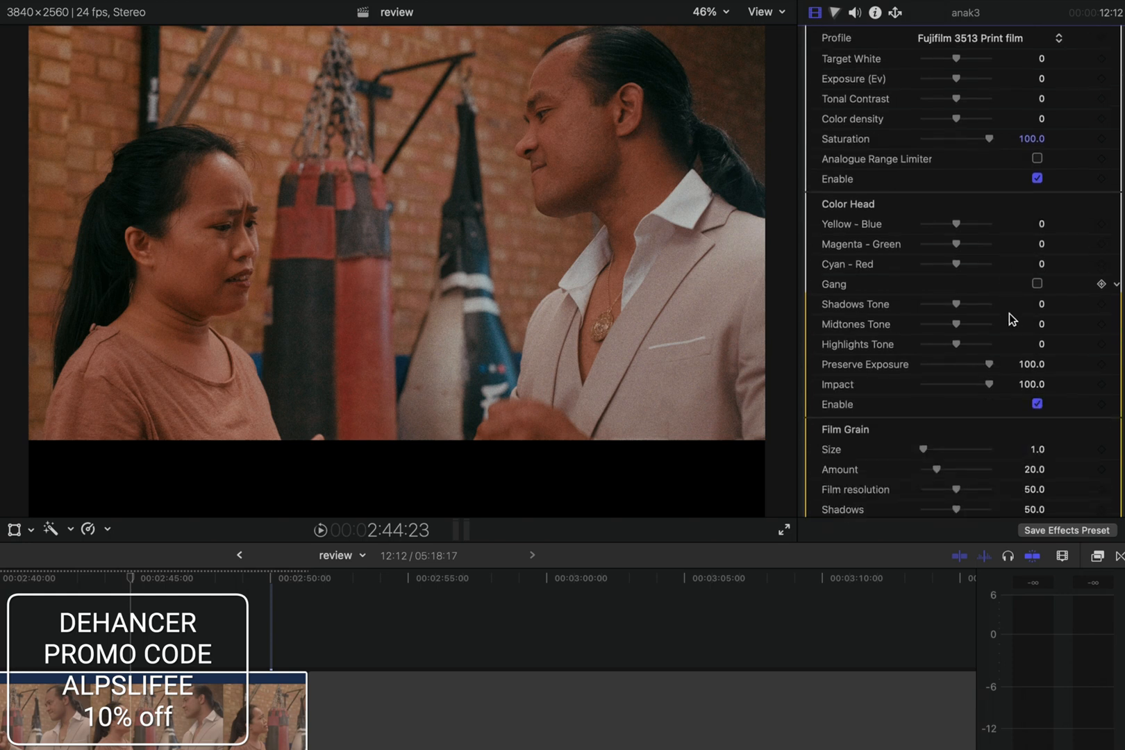
scroll(1010, 314, up, 1)
drag(954, 315, 957, 318)
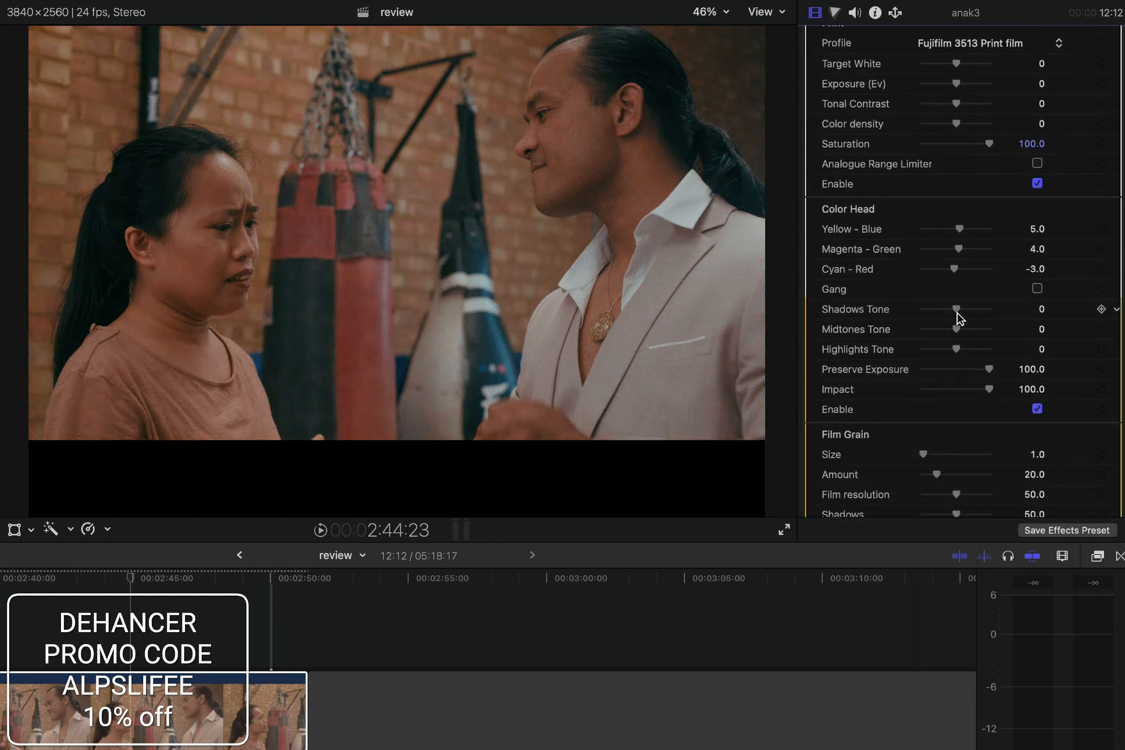
Bring up the Film Grain settings and examine the grain on the man's face at 100% zoom.
scroll(951, 378, down, 2)
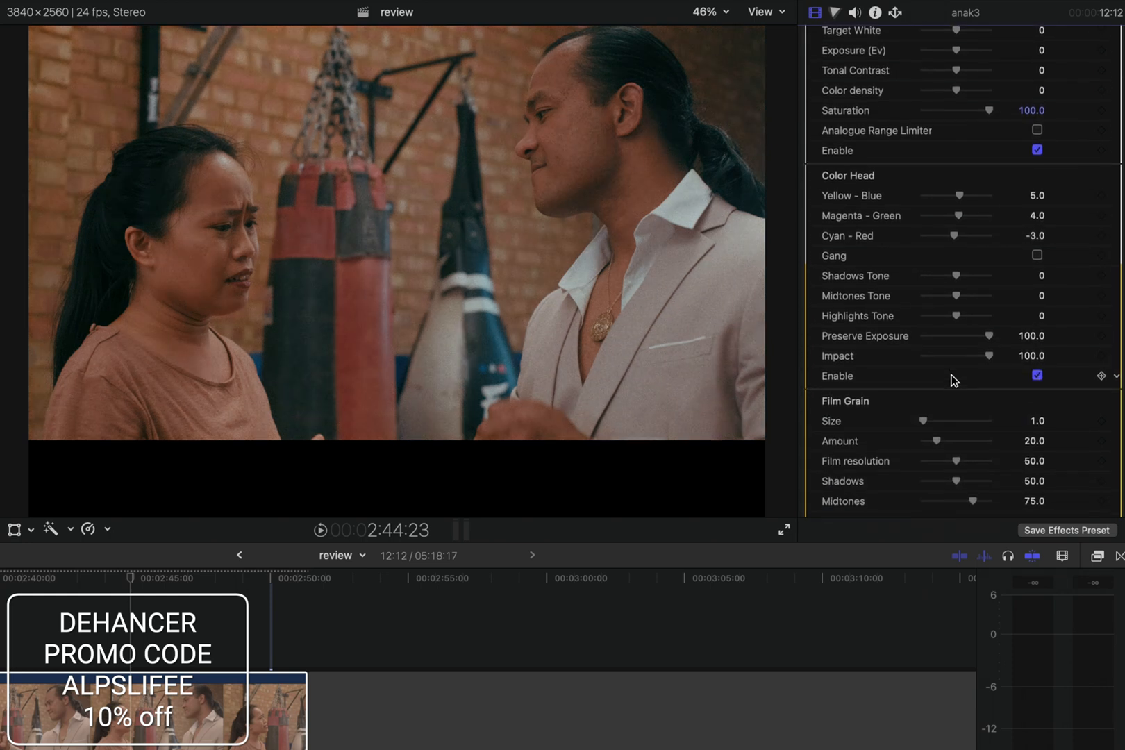
scroll(976, 301, down, 4)
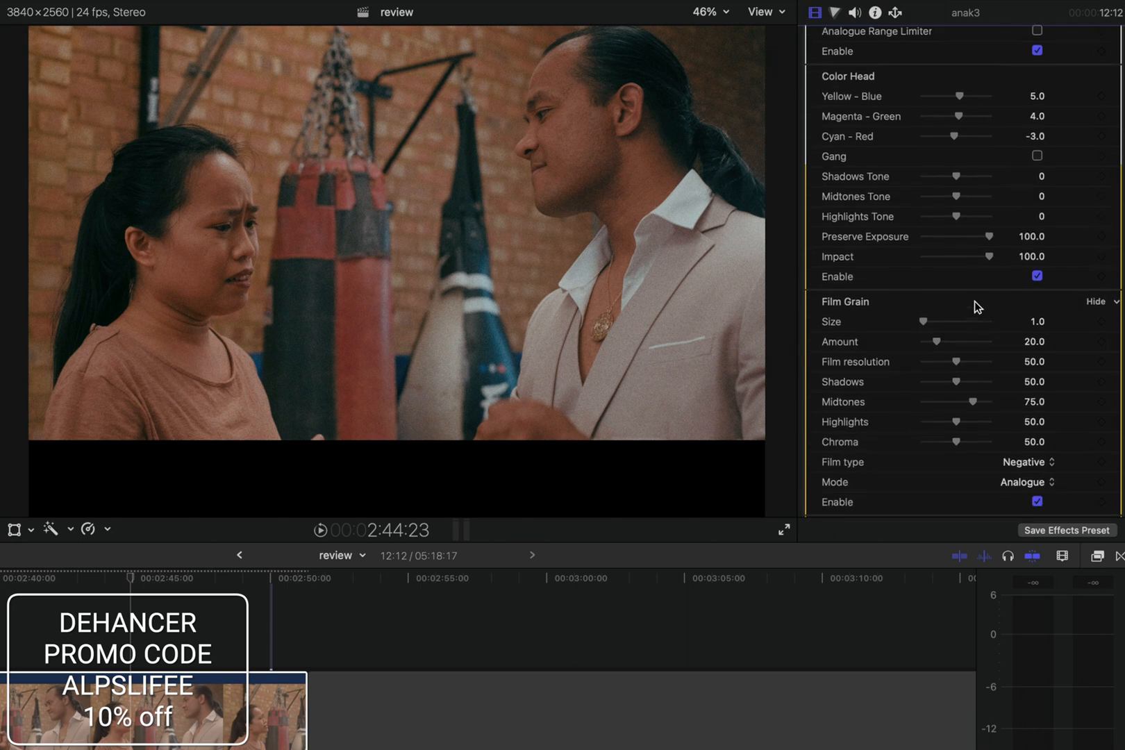
scroll(975, 301, down, 3)
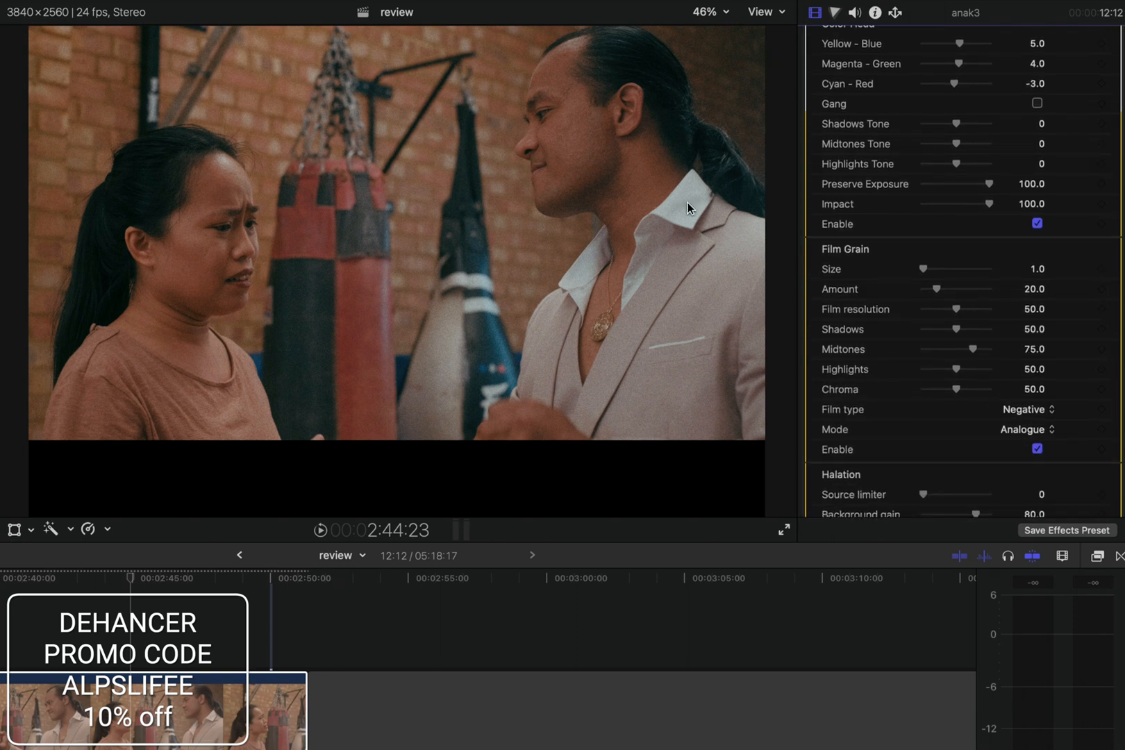
click(708, 12)
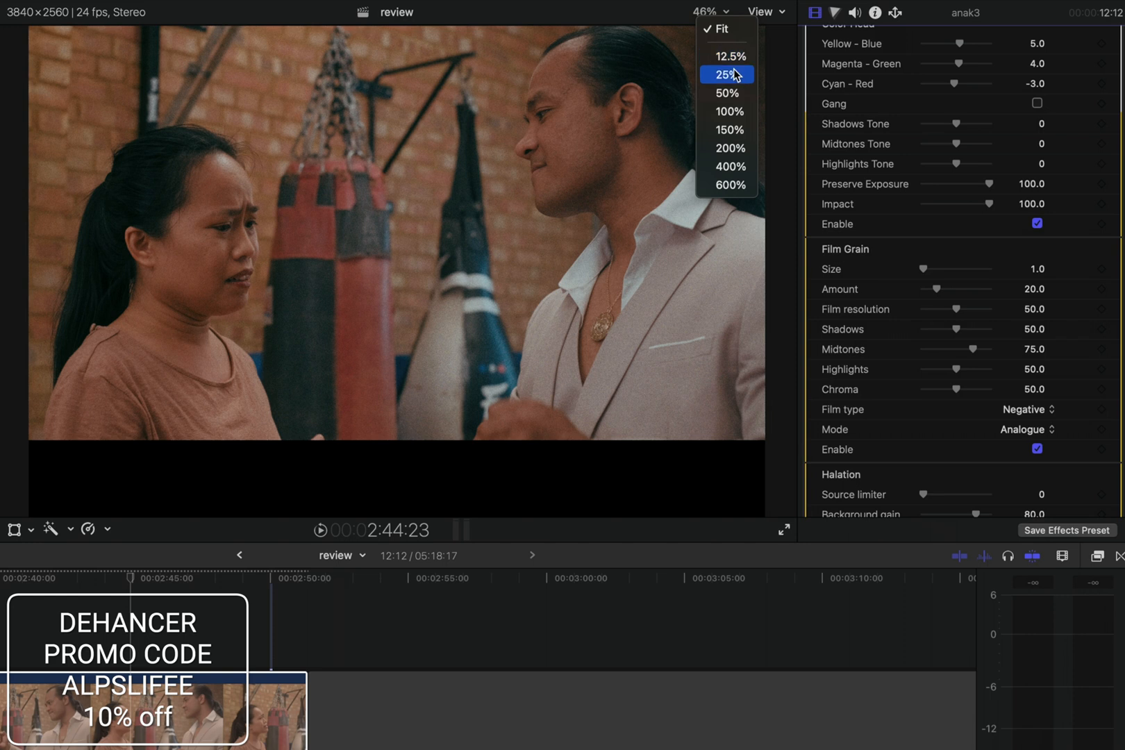
click(727, 92)
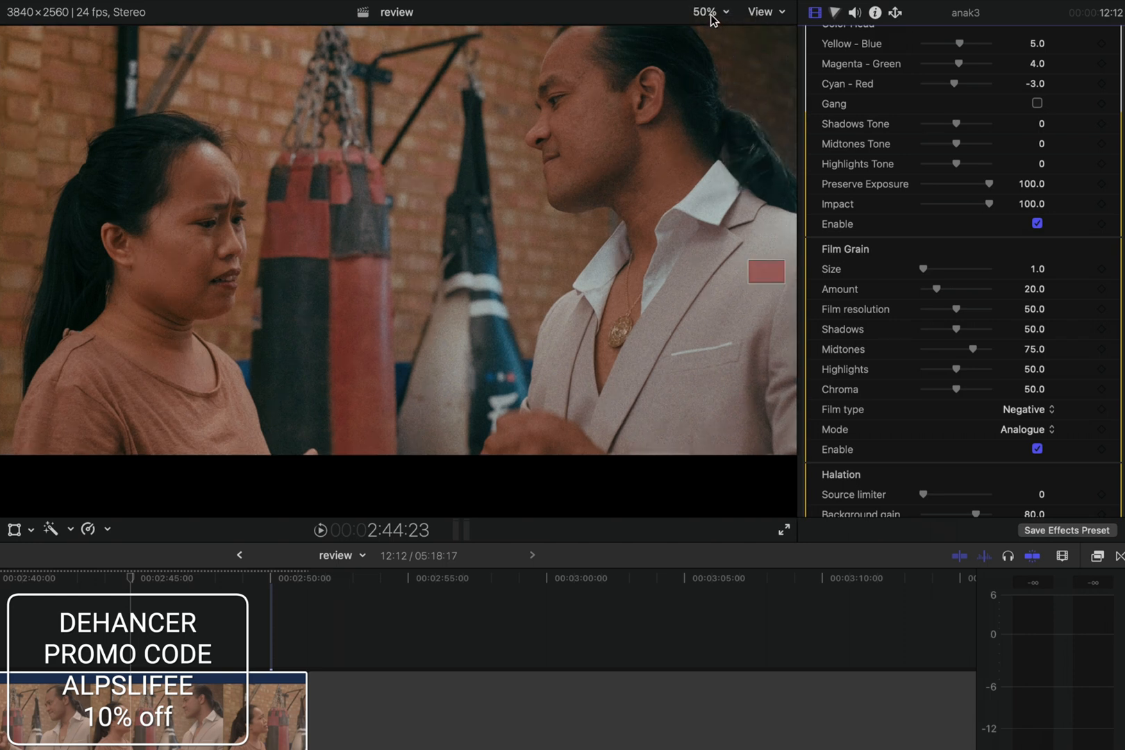
click(710, 11)
click(737, 117)
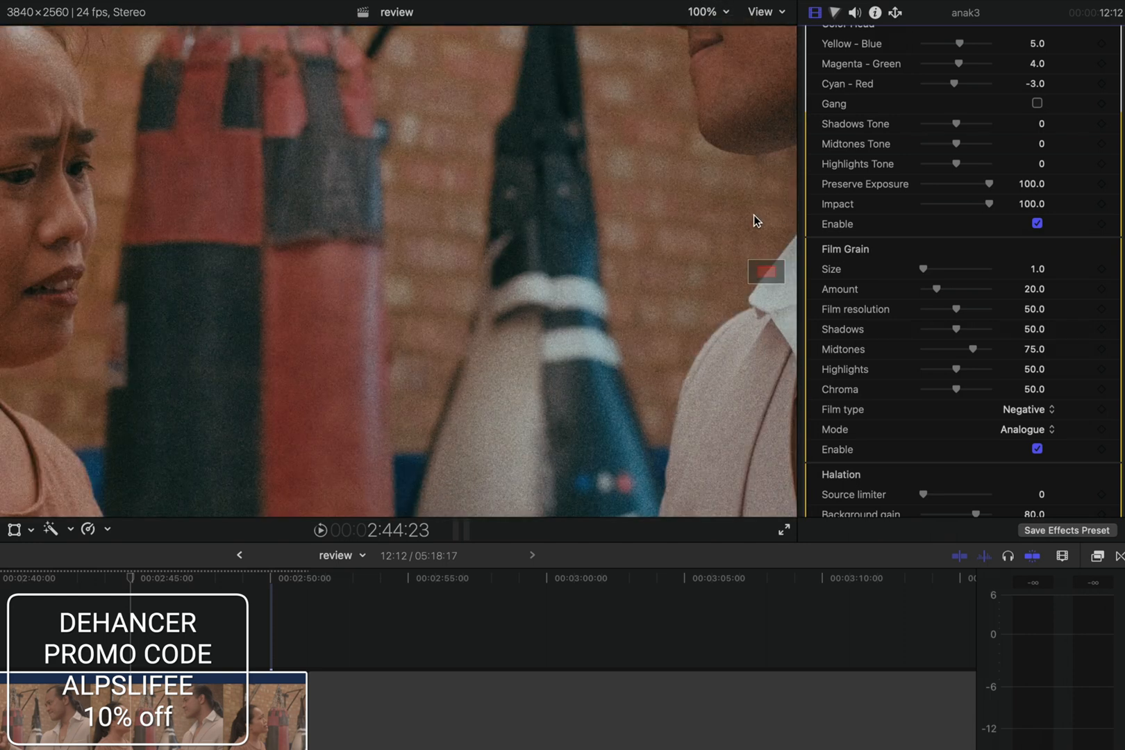
mouse_move(776, 277)
mouse_down()
mouse_move(767, 269)
mouse_move(778, 257)
mouse_up()
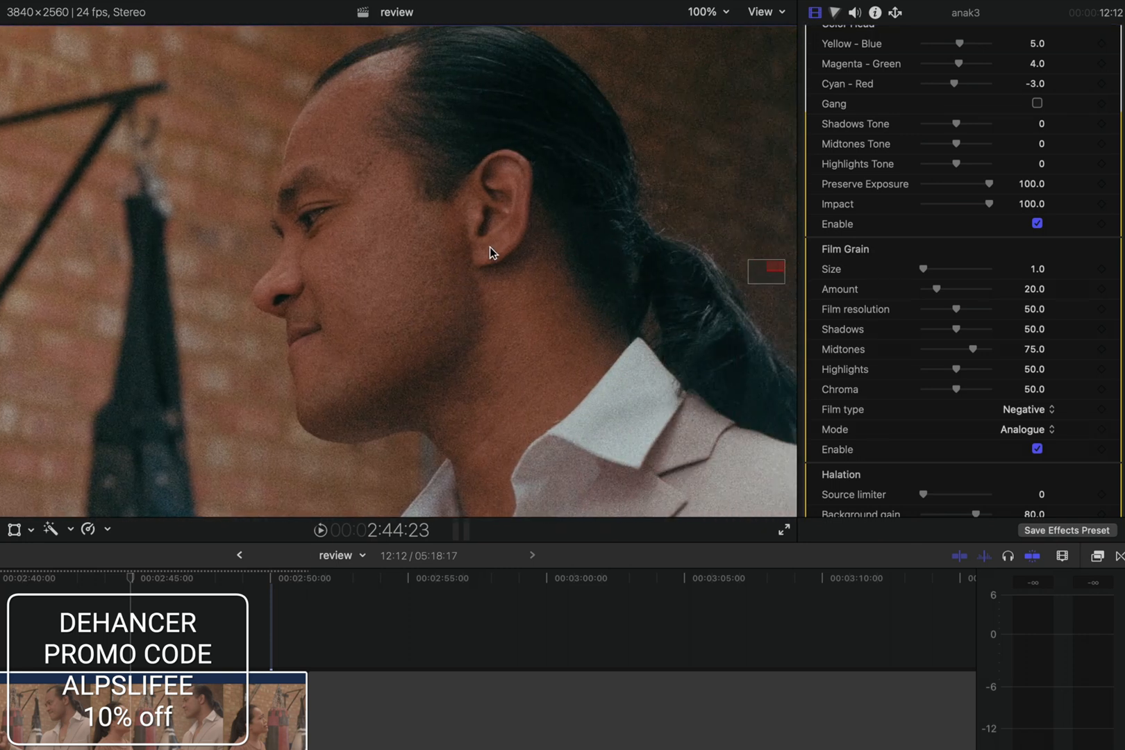
Set the Film Grain film type to Positive.
click(1032, 409)
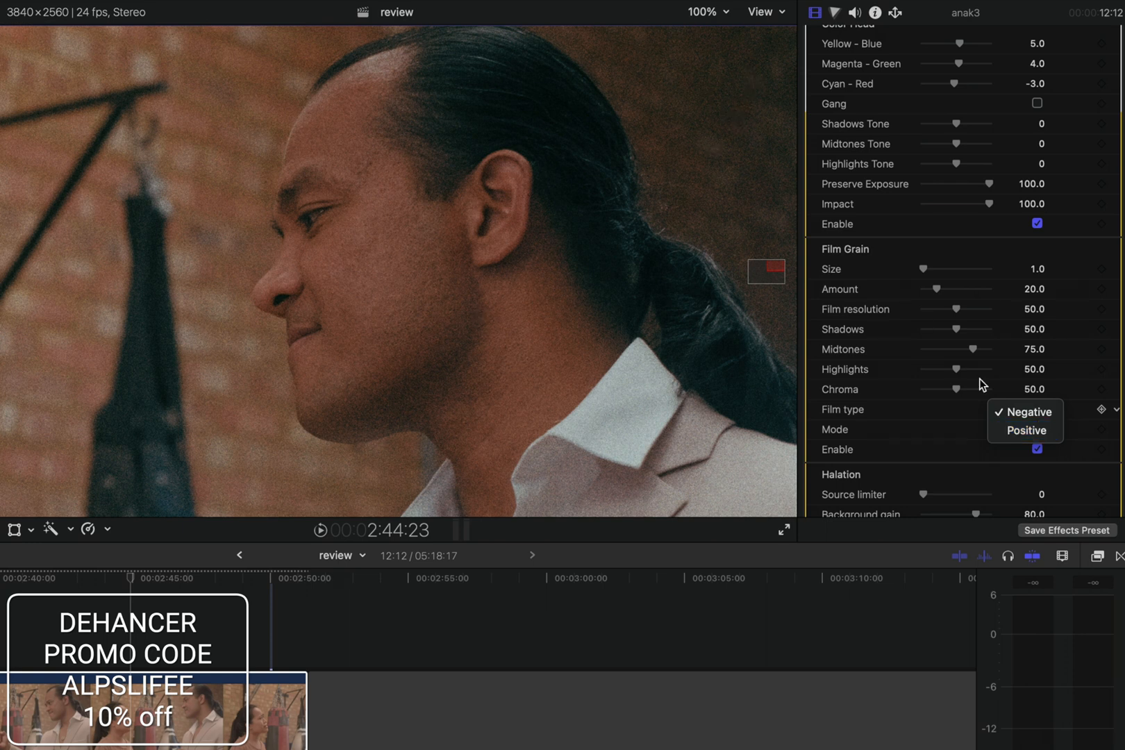
click(1028, 430)
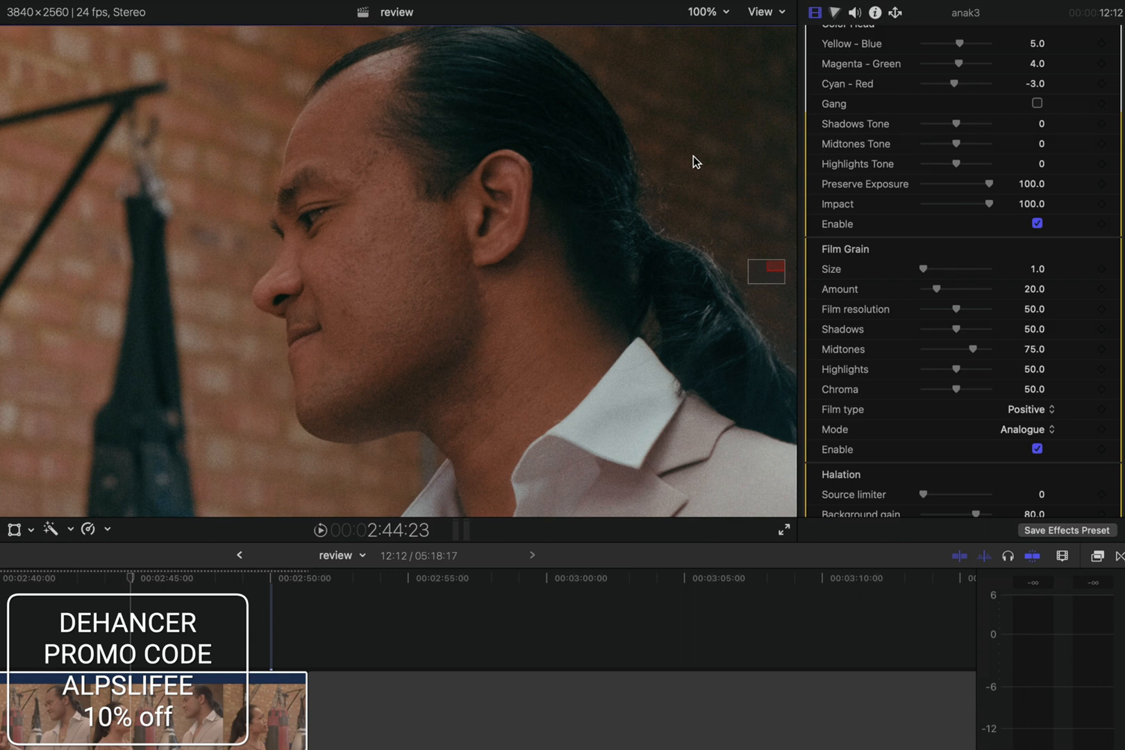
click(1046, 390)
scroll(1081, 327, down, 2)
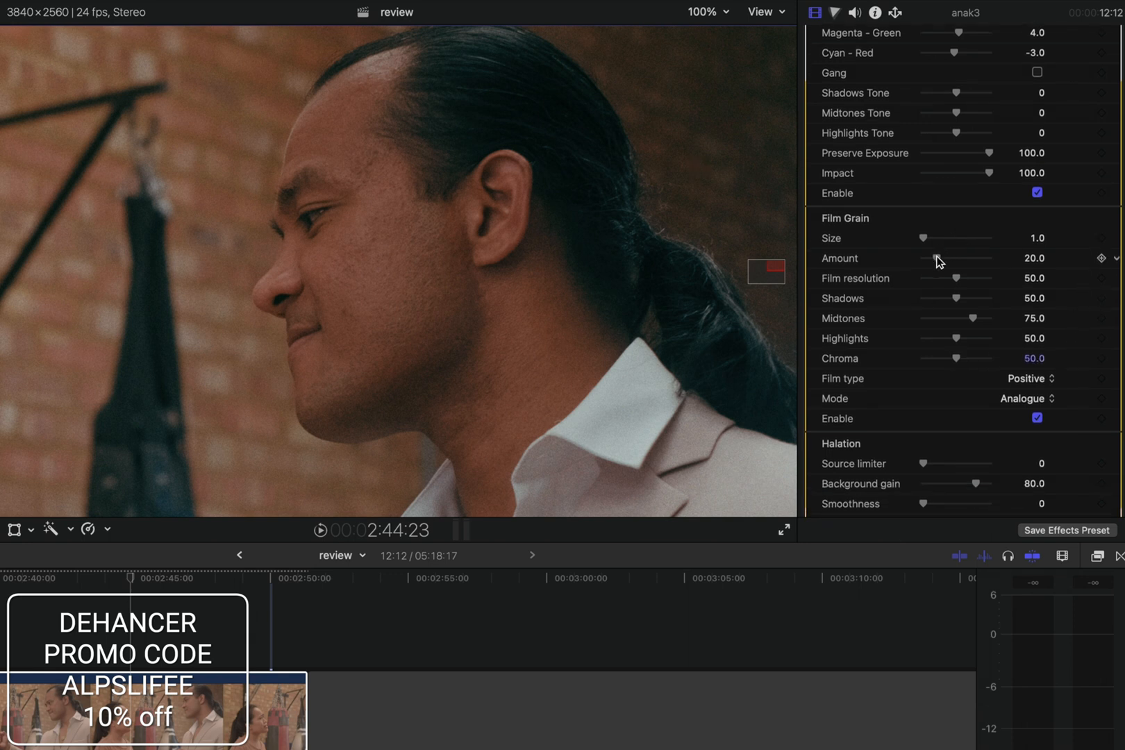
Try lower and higher Film Grain Amount values and reset the Amount to 20.
drag(937, 258, 928, 259)
drag(929, 258, 938, 258)
click(1035, 258)
text(2)
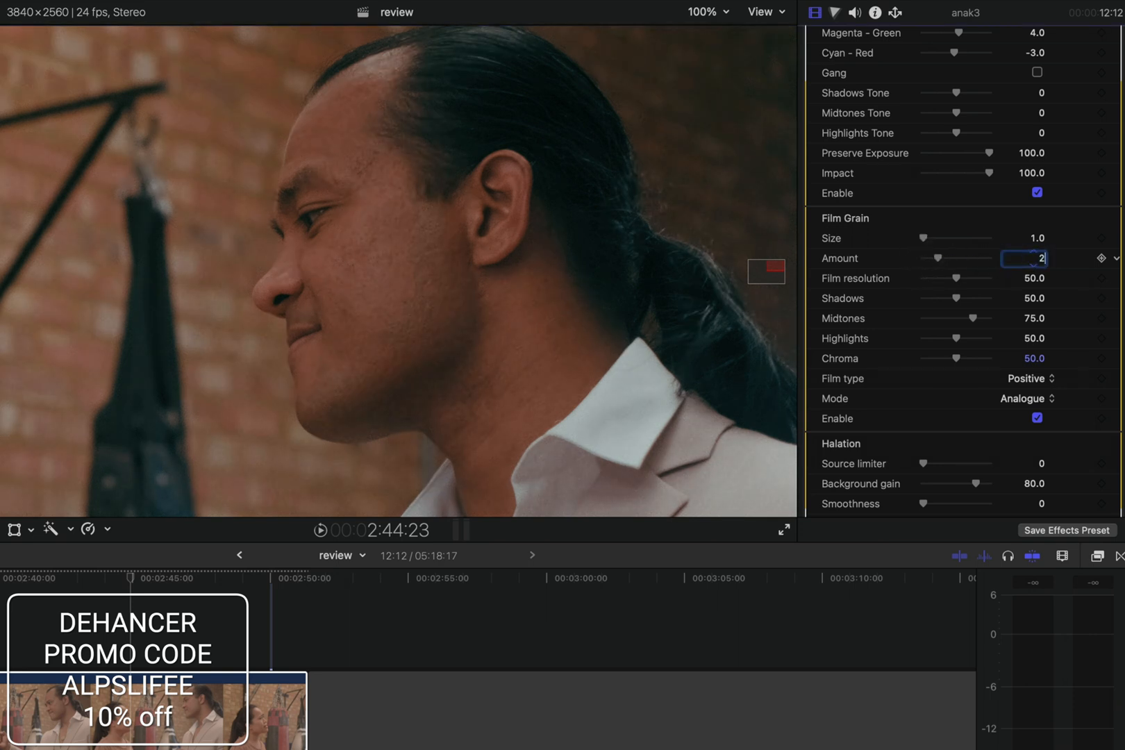
text(0)
key(Return)
scroll(1065, 300, down, 2)
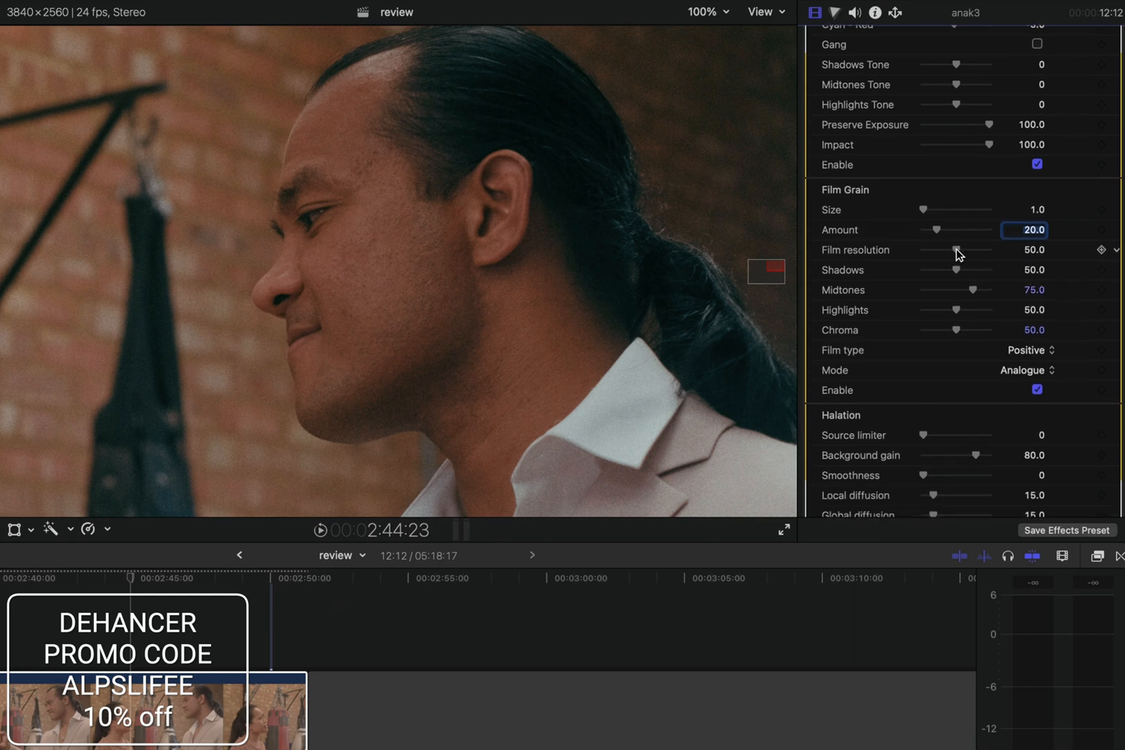
Set the Film Grain film resolution to 70.
drag(957, 254, 982, 254)
drag(980, 250, 970, 253)
scroll(955, 245, down, 2)
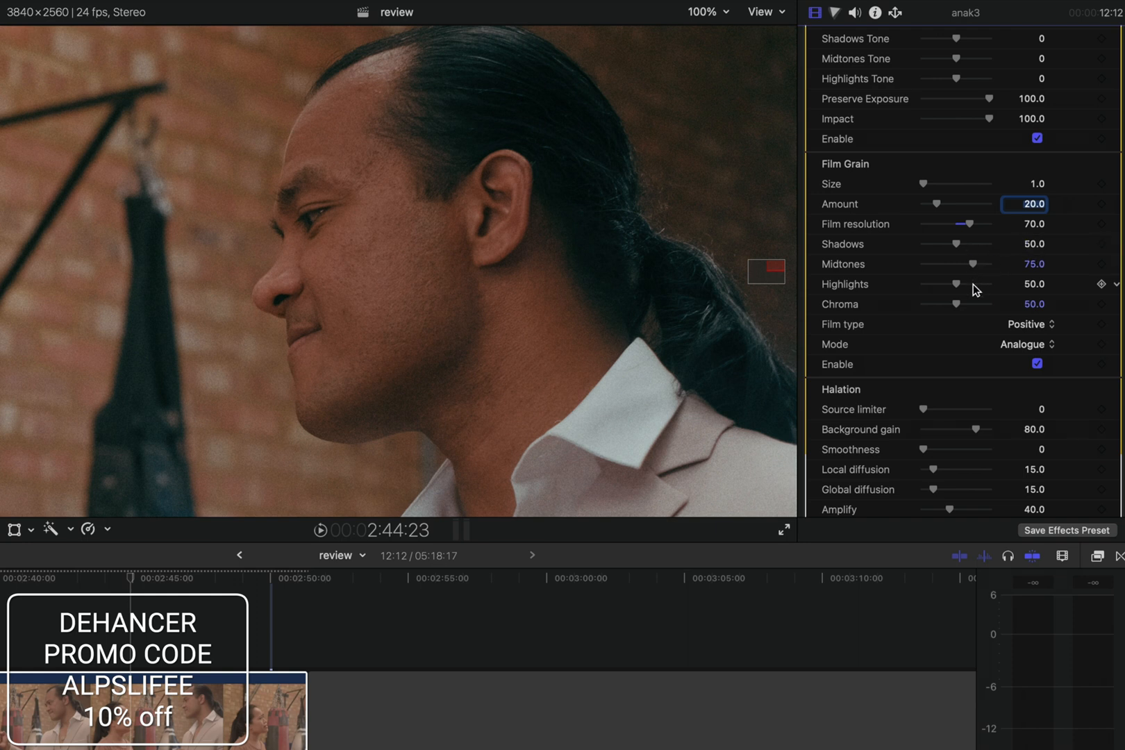
Try the Digital (experimental) grain mode and switch the mode back to Analogue.
scroll(971, 288, down, 3)
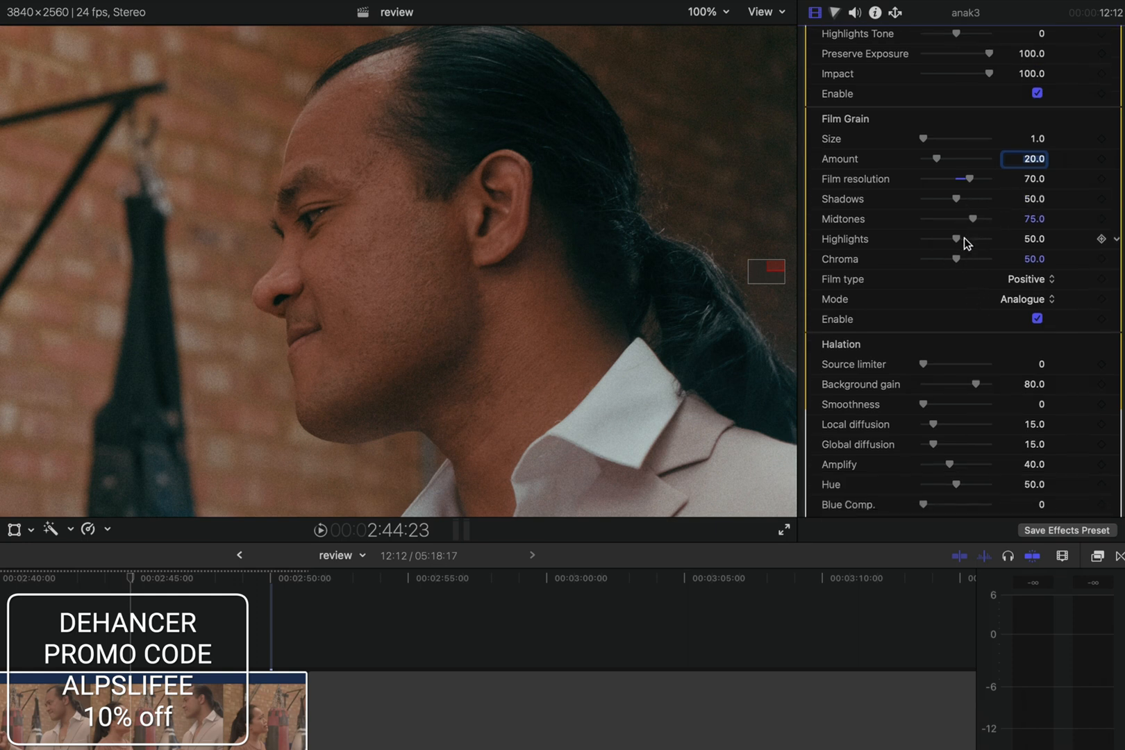
scroll(964, 238, down, 3)
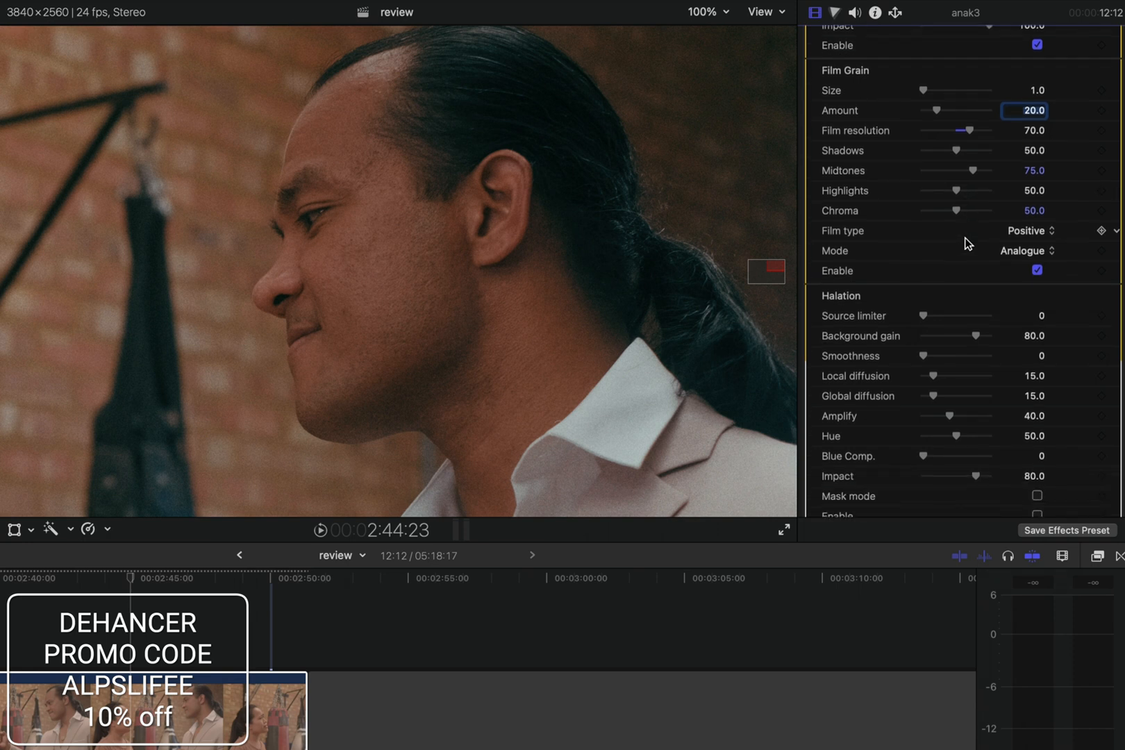
click(1022, 252)
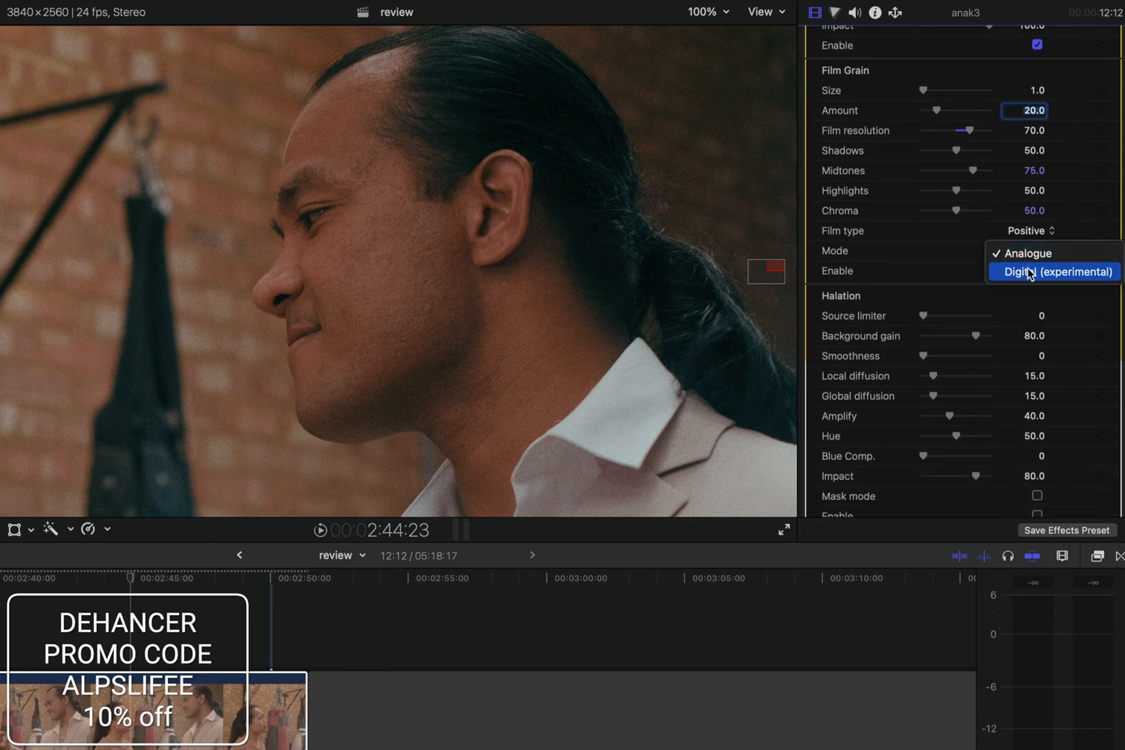
click(1031, 272)
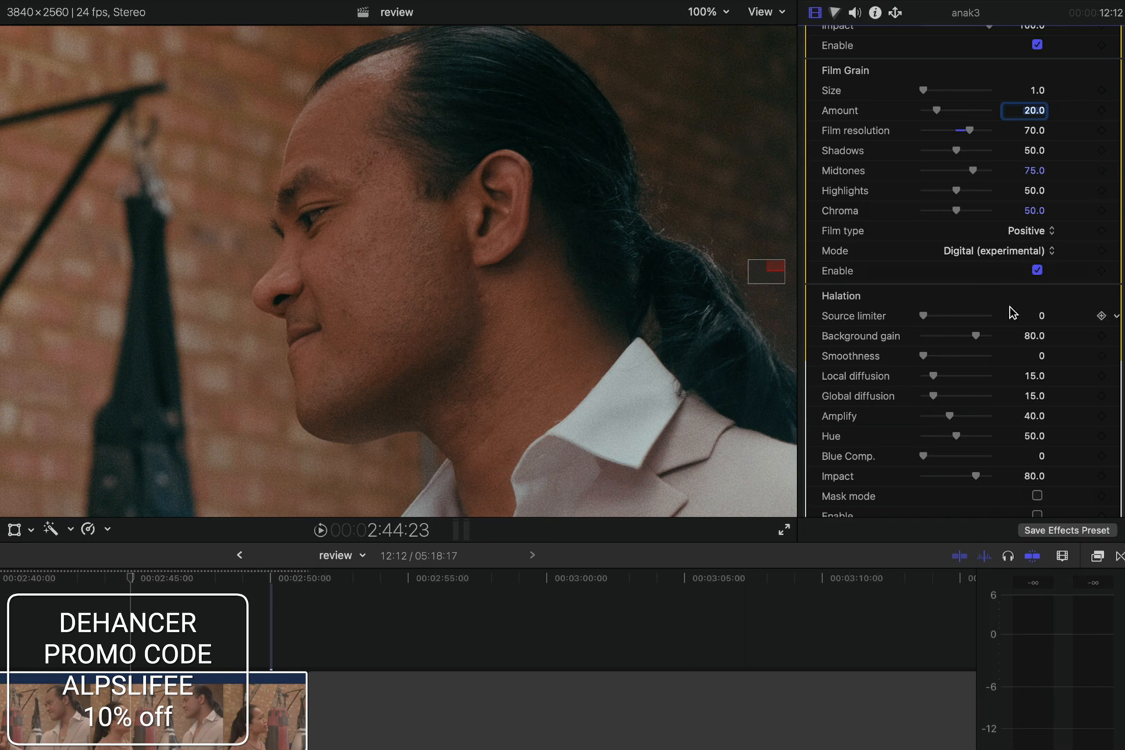
click(1013, 252)
click(1002, 236)
Compare the frame with Halation switched on and off, leaving it enabled.
scroll(1064, 338, down, 3)
scroll(1067, 344, down, 2)
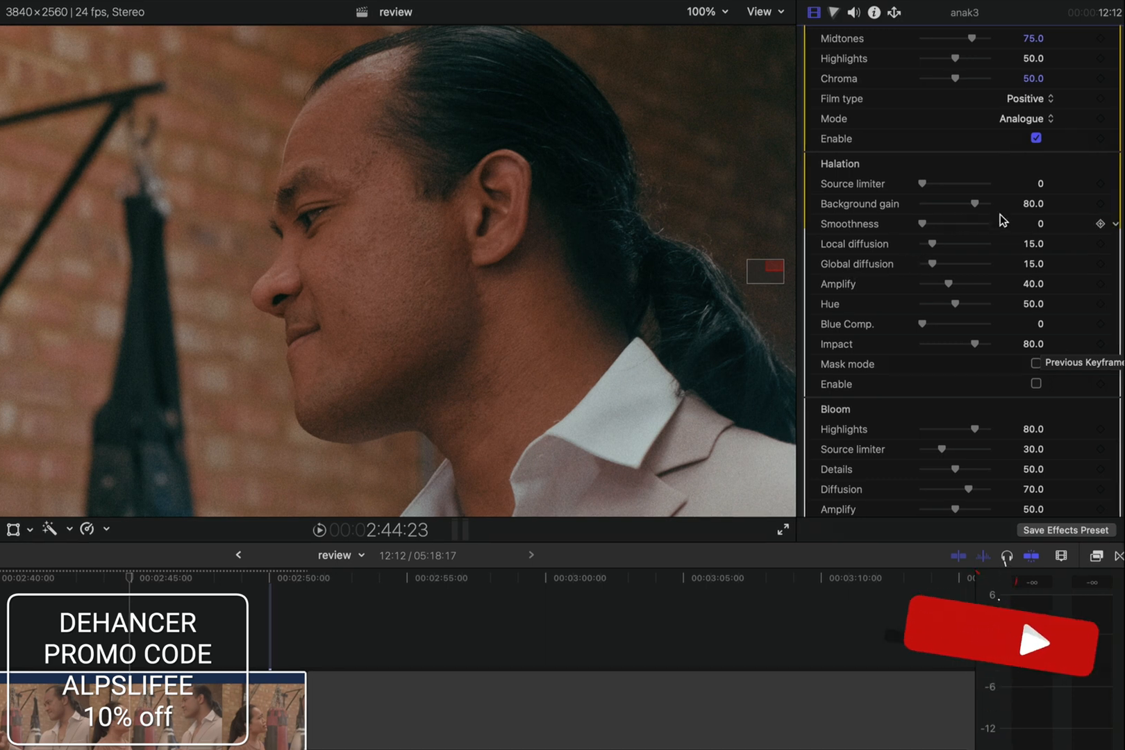
scroll(1035, 200, down, 1)
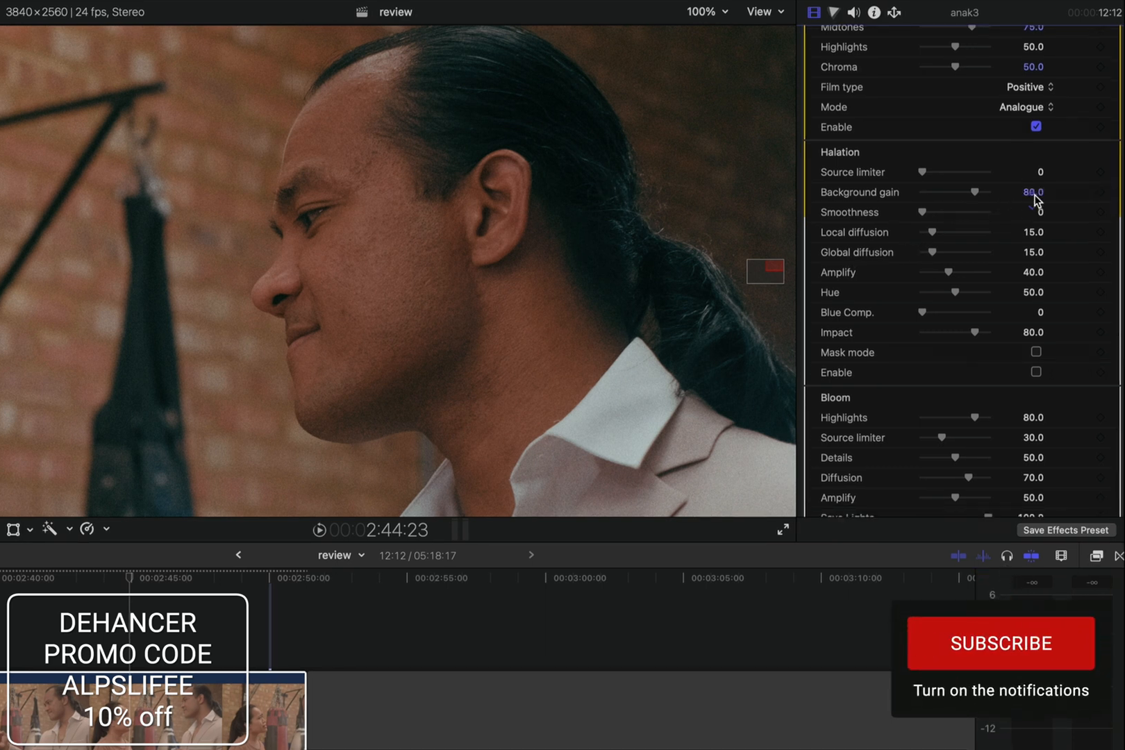
click(1038, 373)
click(1038, 373)
click(1037, 373)
Inspect the Halation mask with Impact raised to 100 and turn Mask mode off.
click(1038, 352)
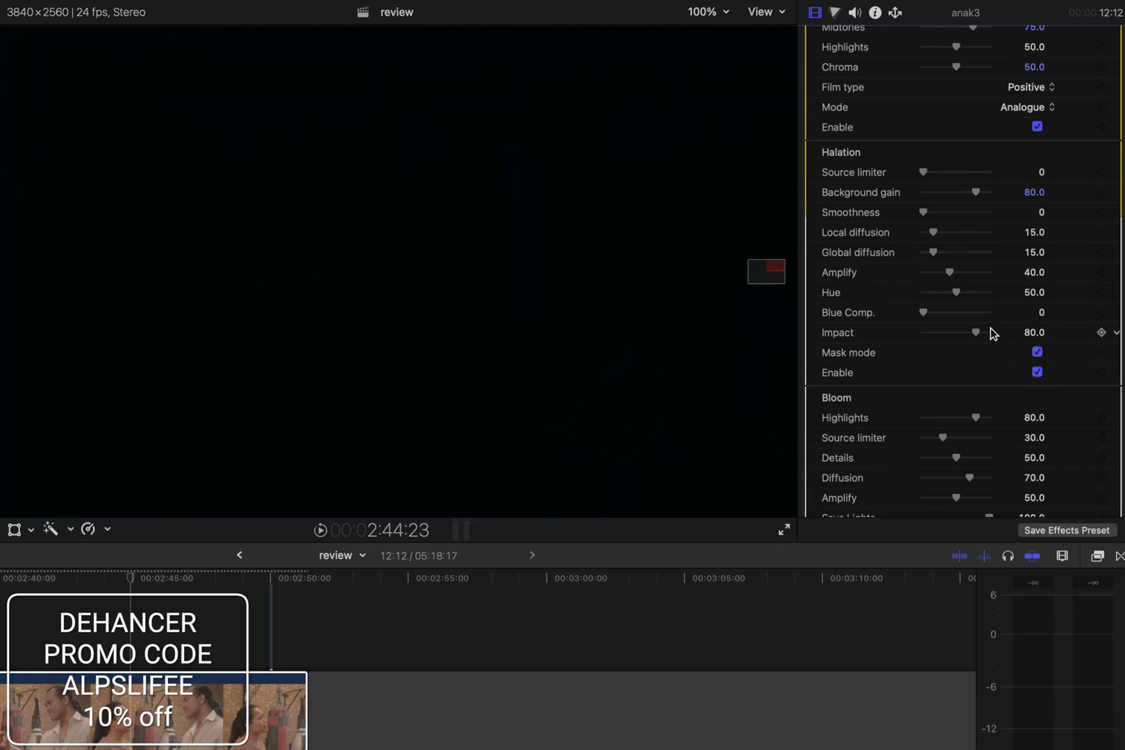
drag(980, 333, 1017, 339)
click(1038, 353)
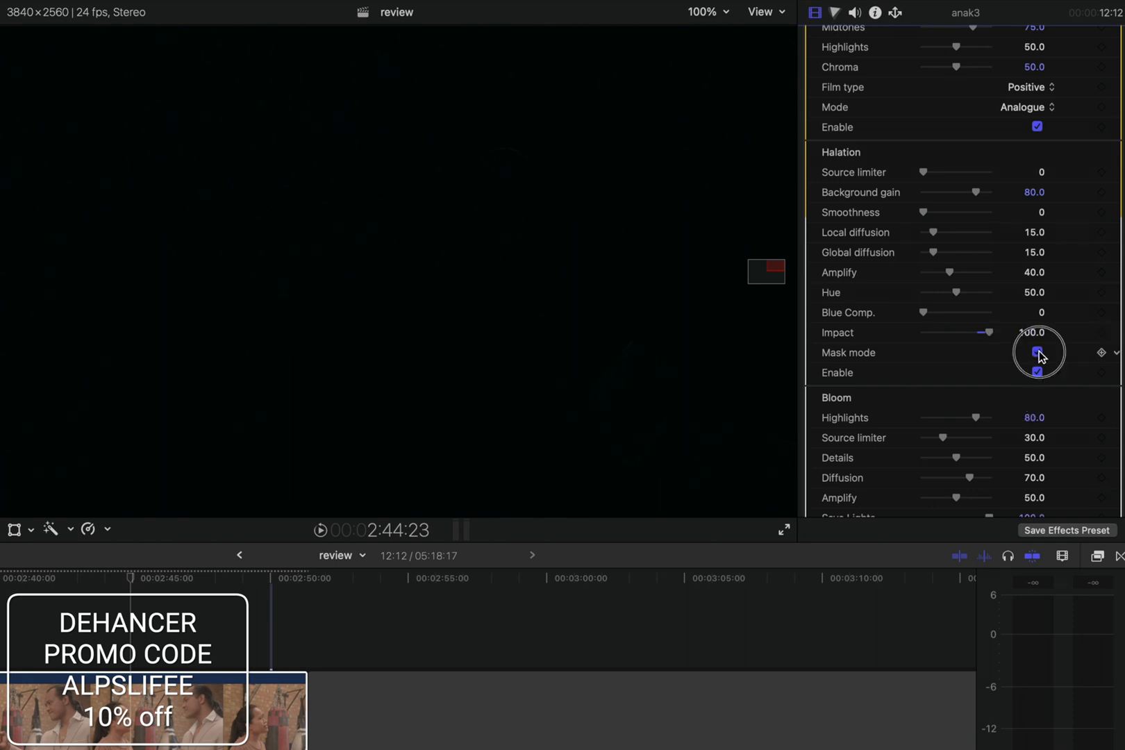
Try a Halation Impact of 0, set it to 91 and turn Halation off.
drag(990, 332, 914, 331)
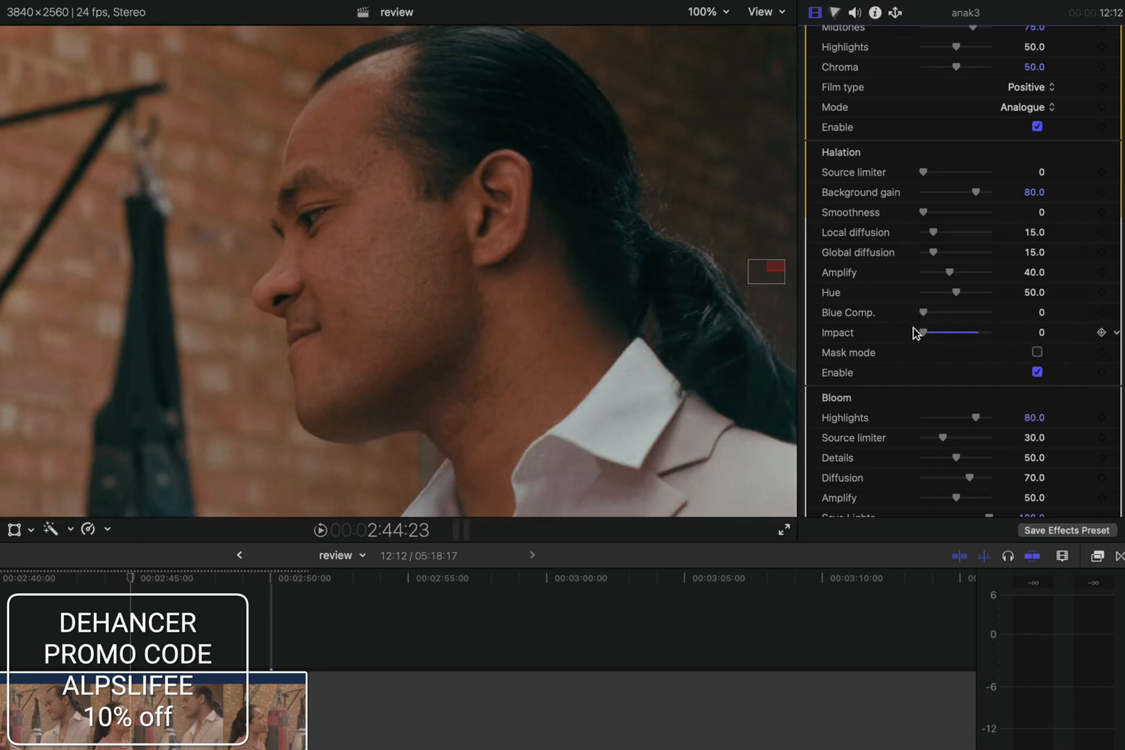
click(980, 333)
drag(980, 334, 983, 334)
click(1038, 373)
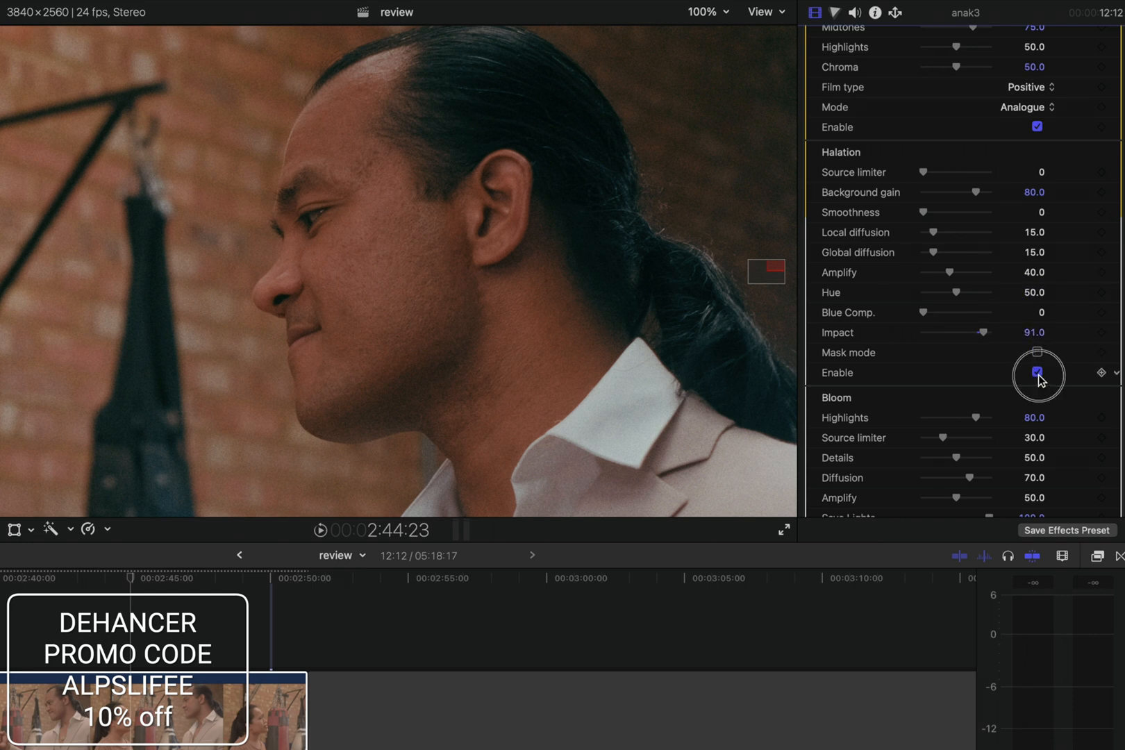
Fit the whole frame in the viewer and compare it with Bloom on and off, leaving Bloom enabled.
scroll(1050, 296, down, 5)
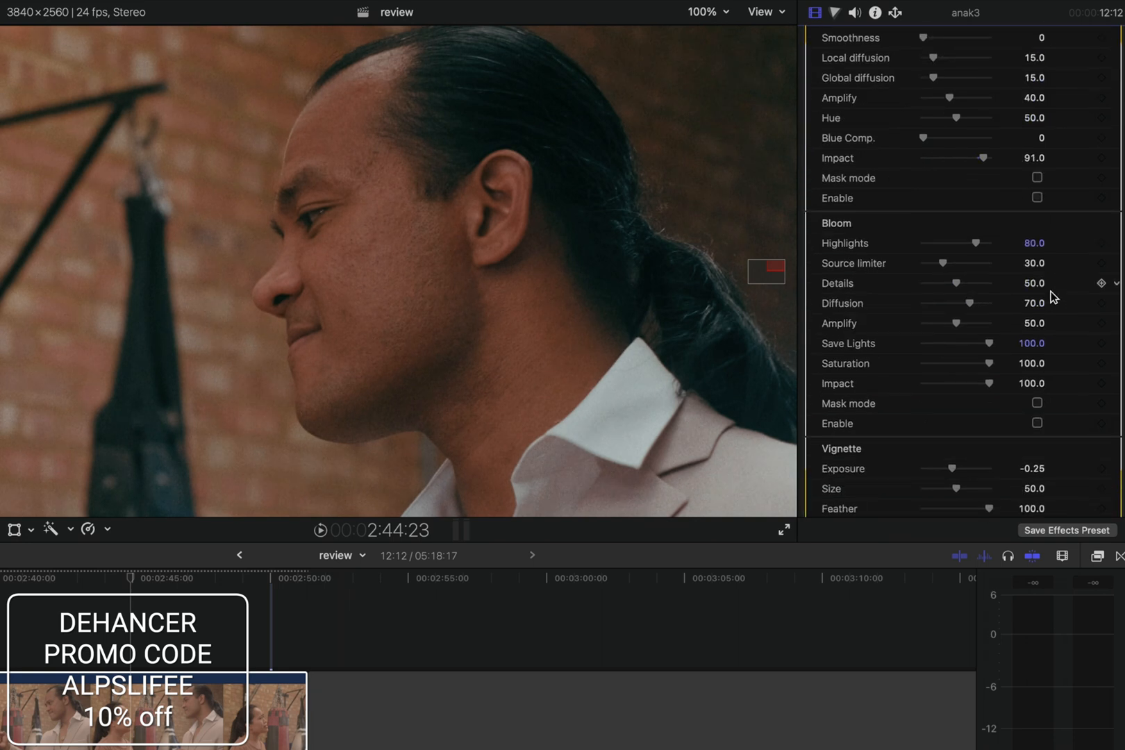
scroll(1053, 298, down, 2)
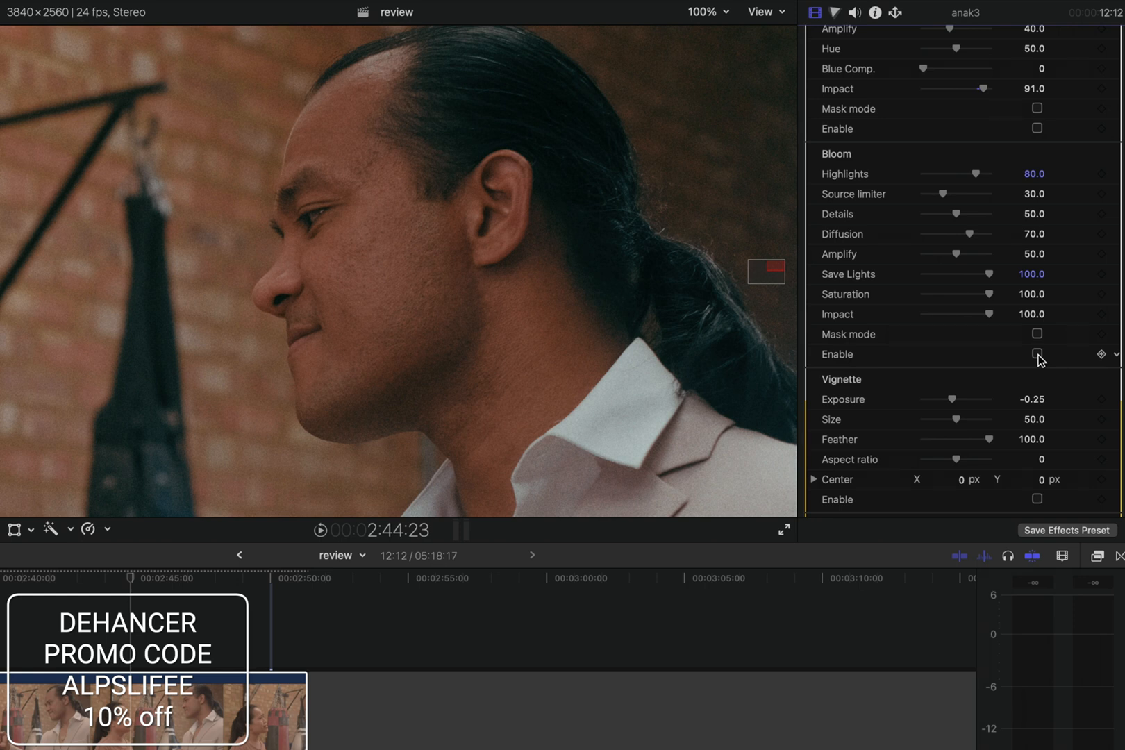
click(1038, 355)
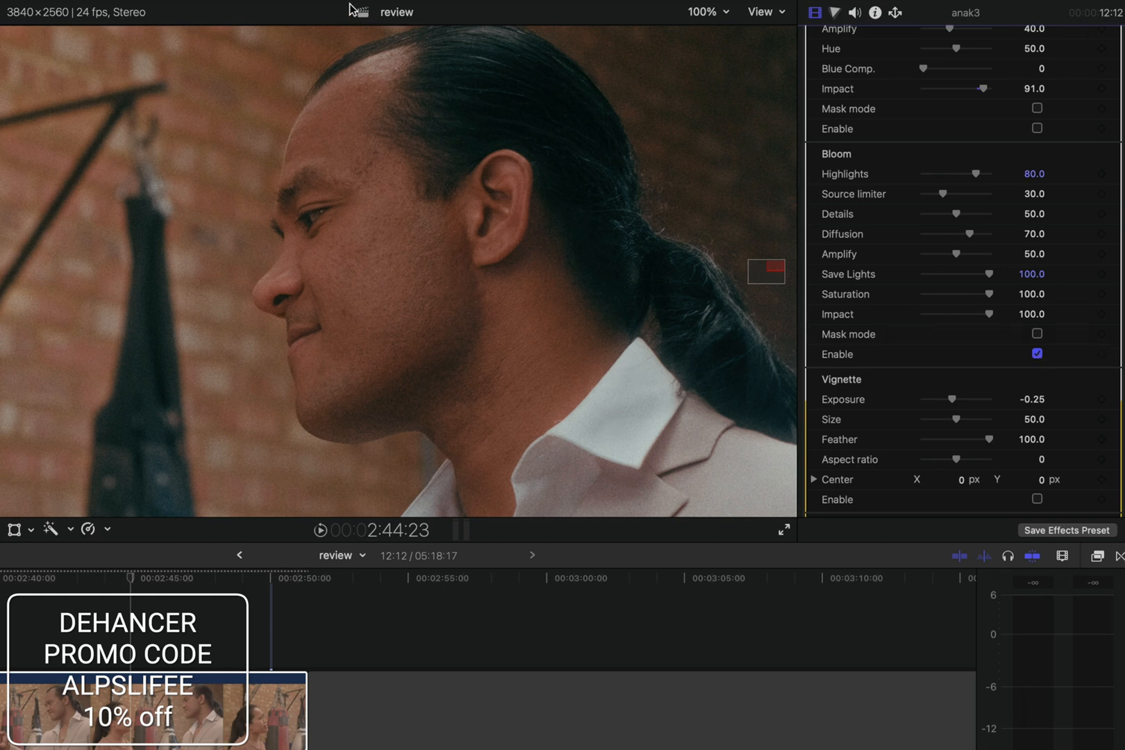
click(717, 12)
click(716, 26)
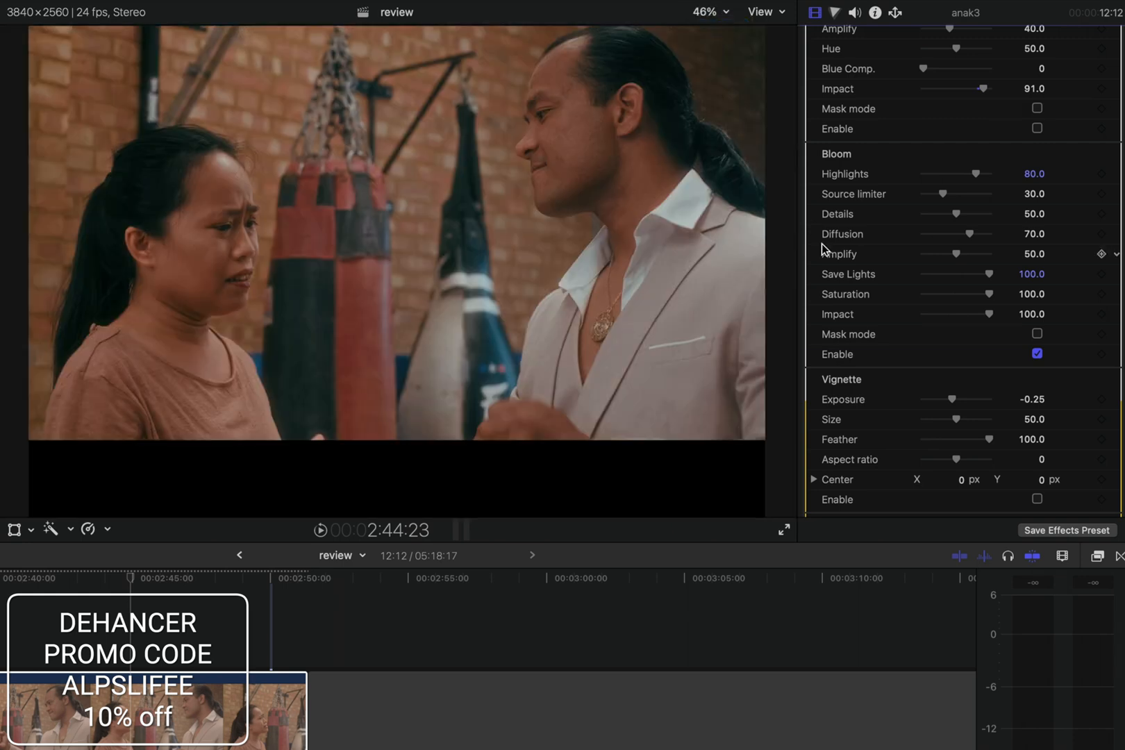
click(1038, 355)
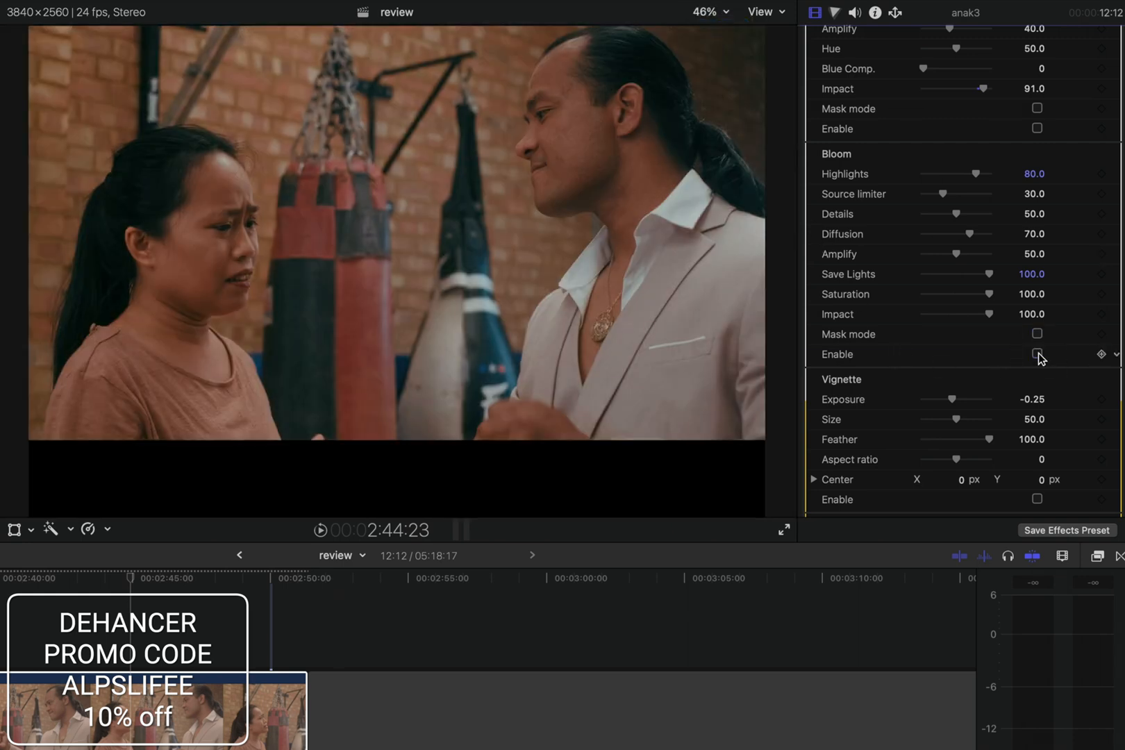
click(1037, 355)
click(1038, 355)
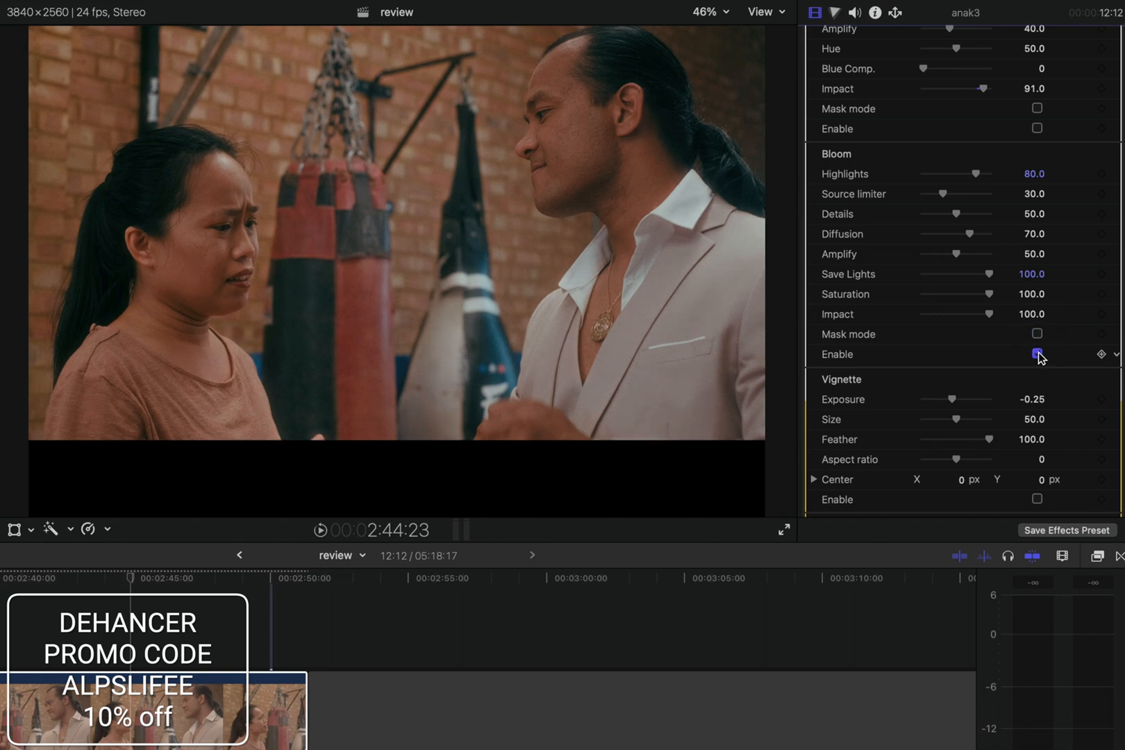
click(1038, 355)
click(1038, 355)
Inspect the Bloom mask against the normal image and turn Mask mode and Bloom off.
click(1037, 335)
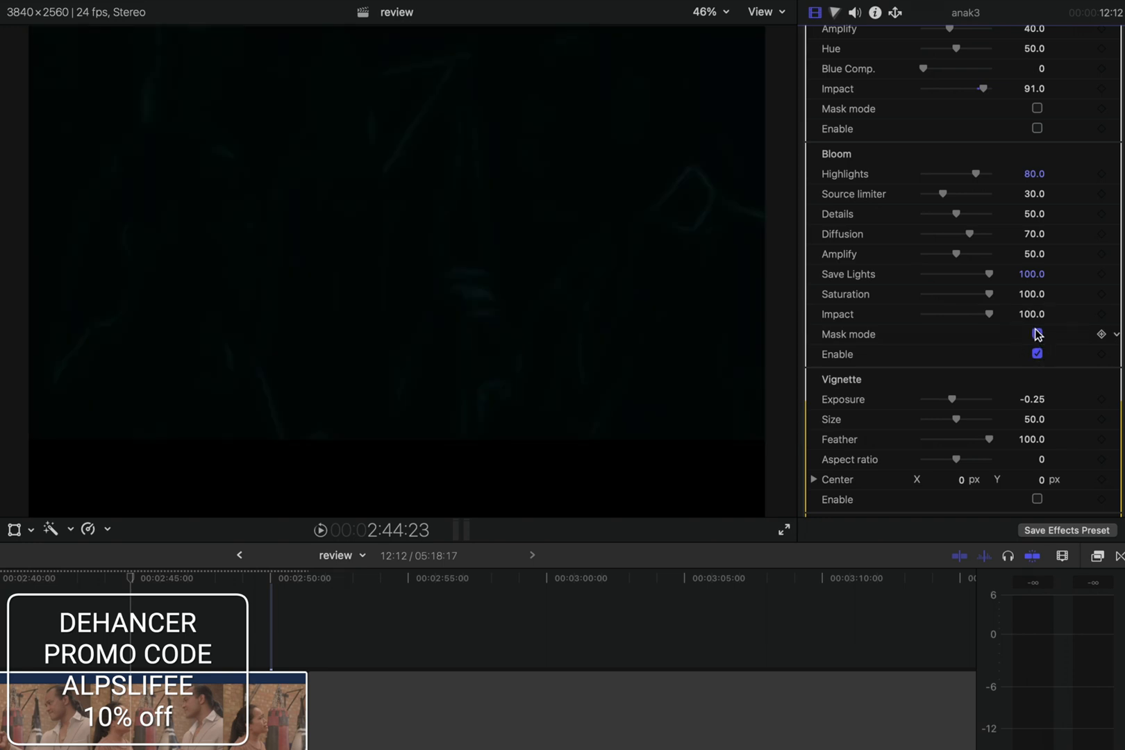
click(1038, 334)
click(1038, 335)
click(1037, 335)
click(1038, 355)
Try the Vignette at exposure -0.25 with a changed Size.
scroll(1038, 361, down, 5)
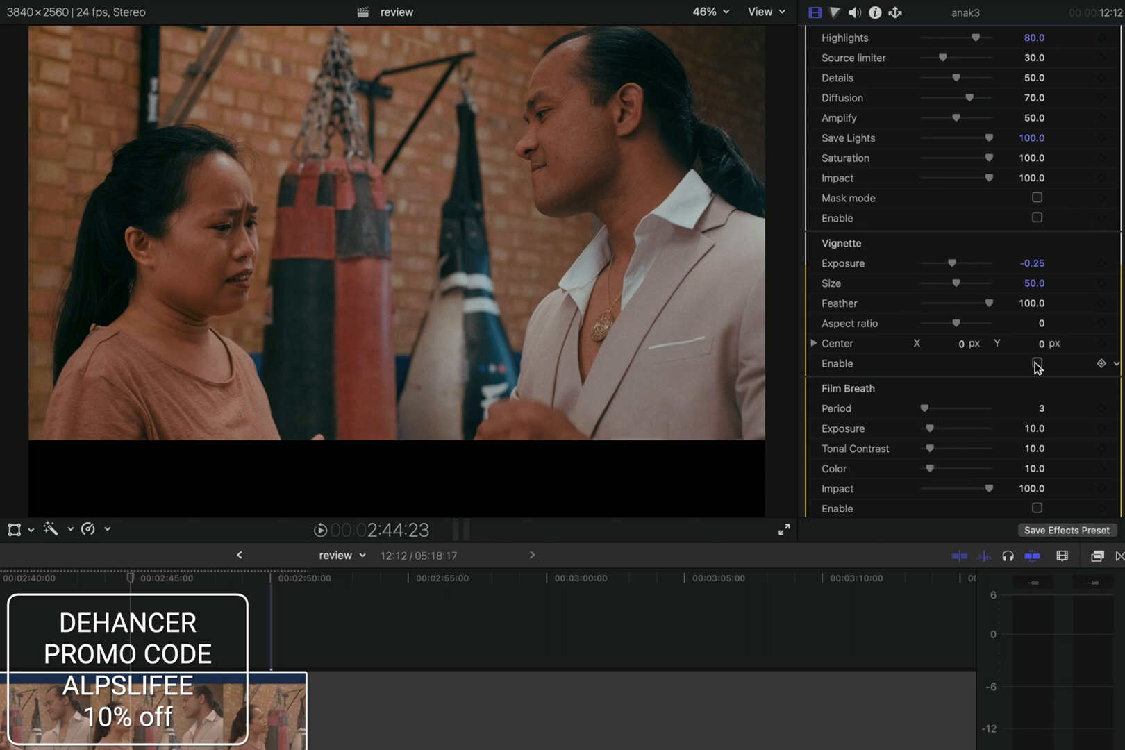
click(1038, 364)
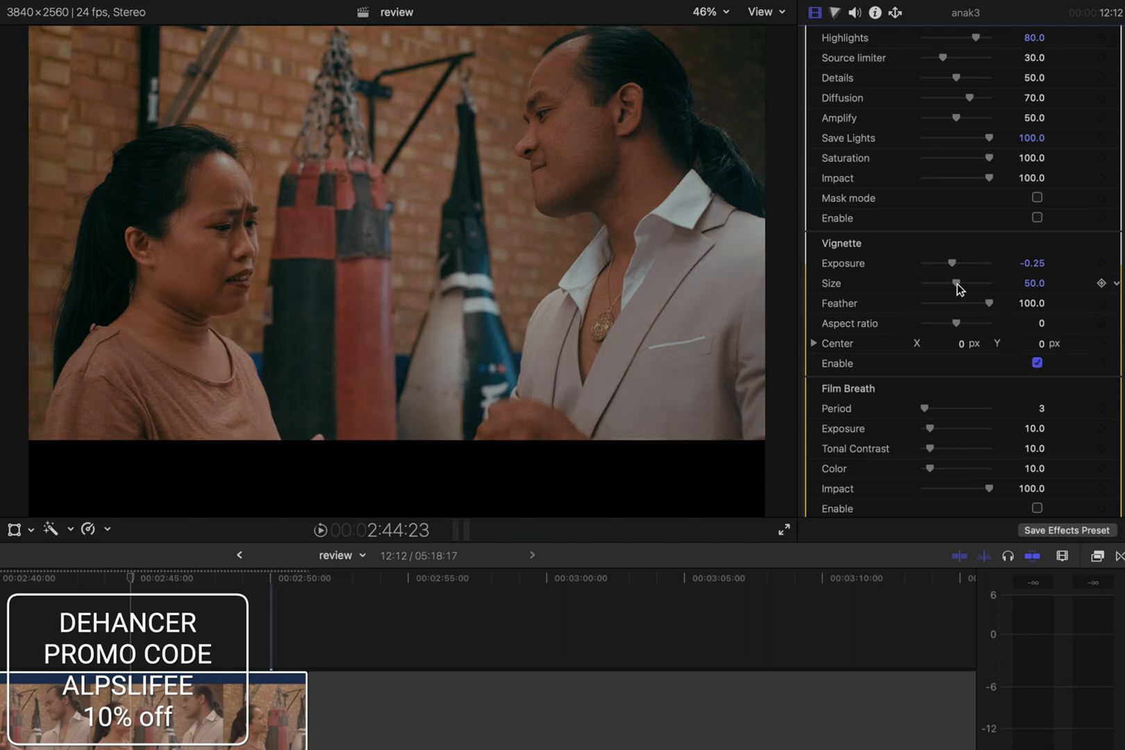
mouse_move(959, 289)
mouse_down()
mouse_move(967, 289)
mouse_move(939, 289)
mouse_move(966, 291)
mouse_up()
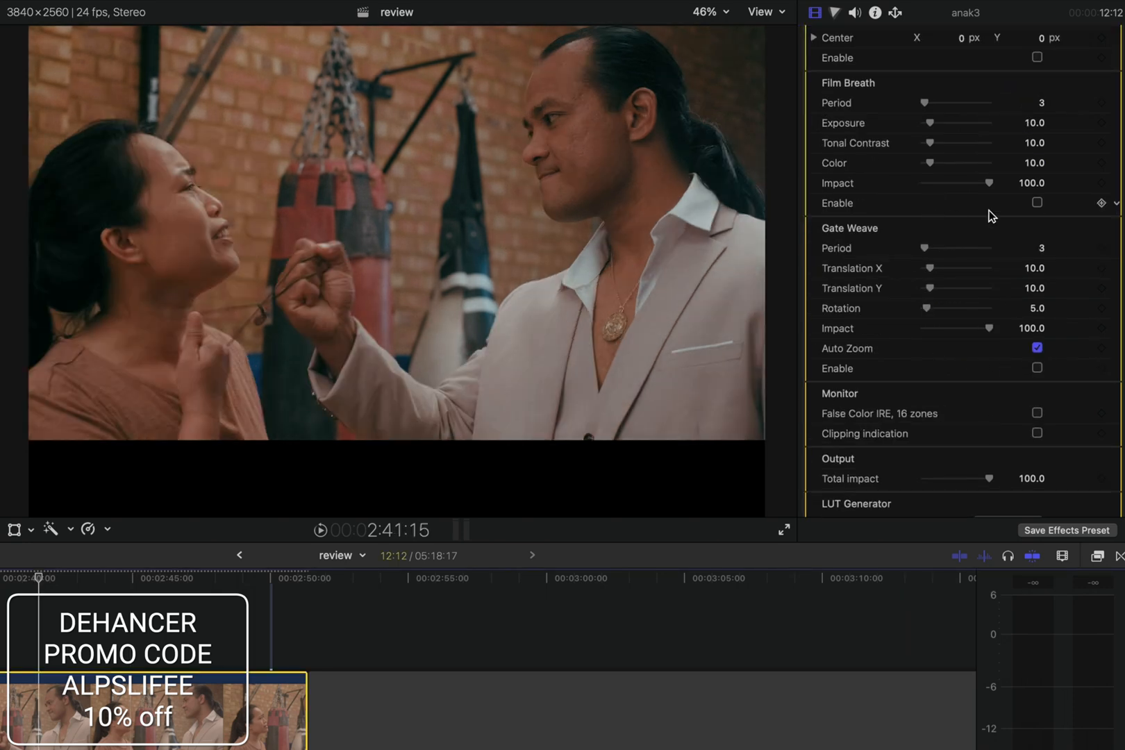
Enable Film Breath and play the clip from 2:41:04 to preview it.
click(1038, 203)
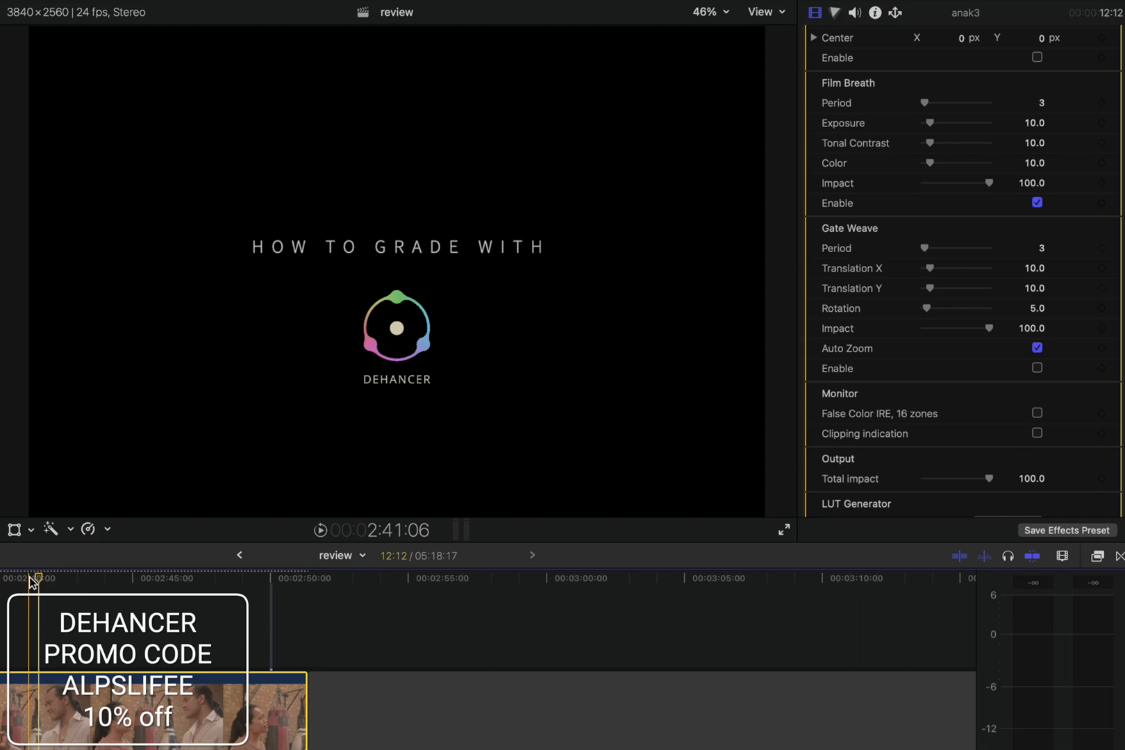
click(29, 612)
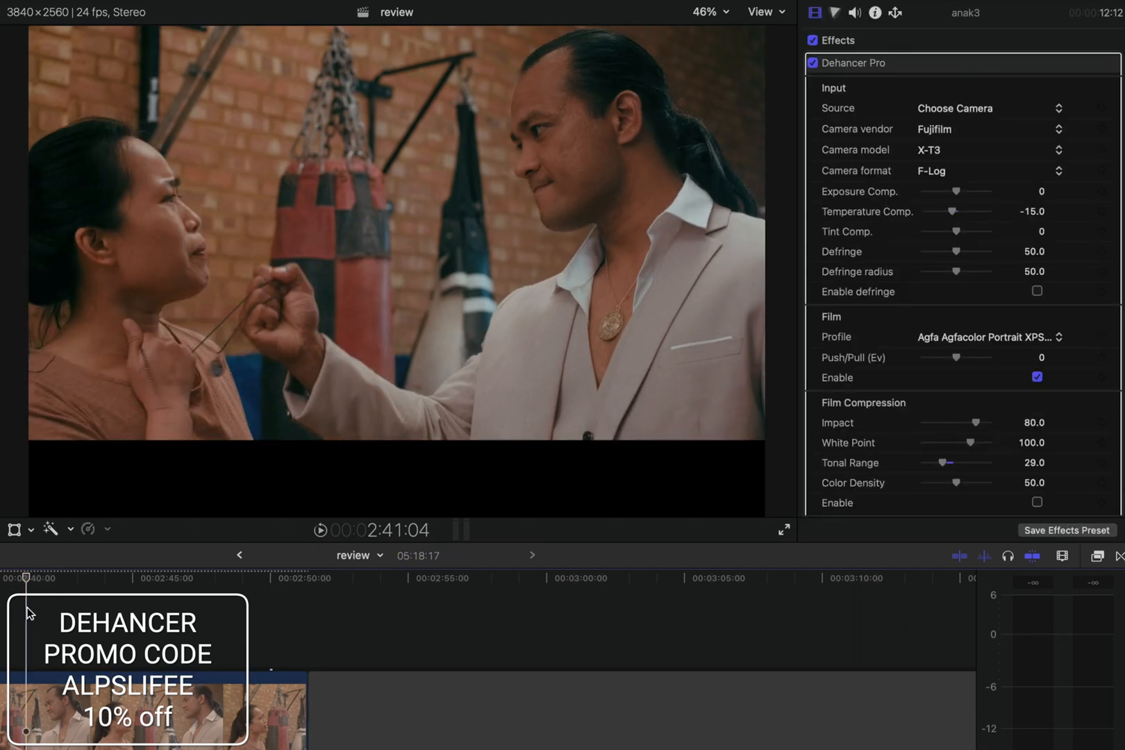
key(space)
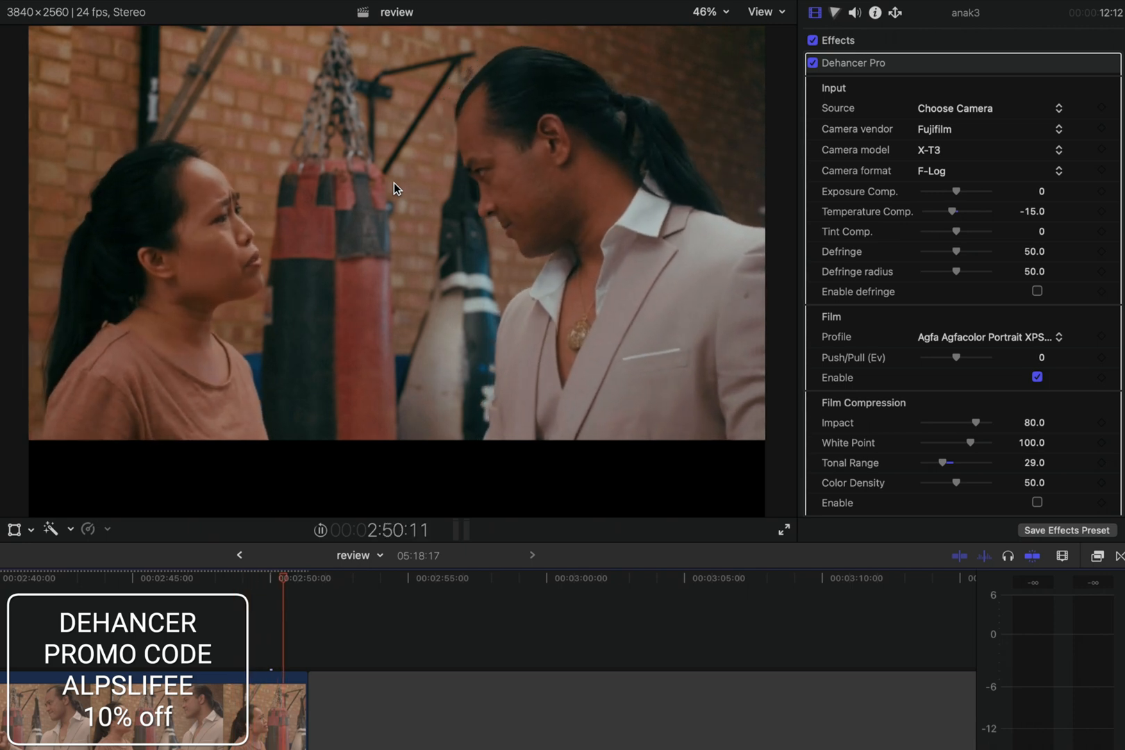
key(space)
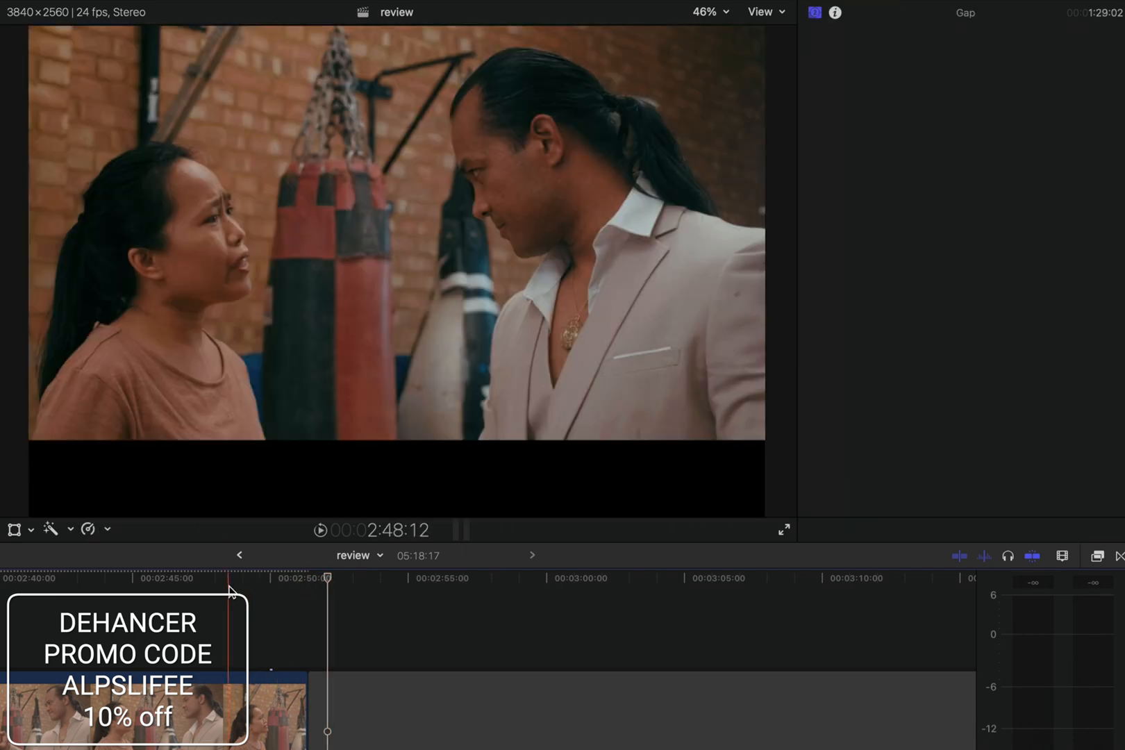
Park the playhead at 2:48:12 on the graded clip and review the Film Breath and Gate Weave settings.
click(229, 584)
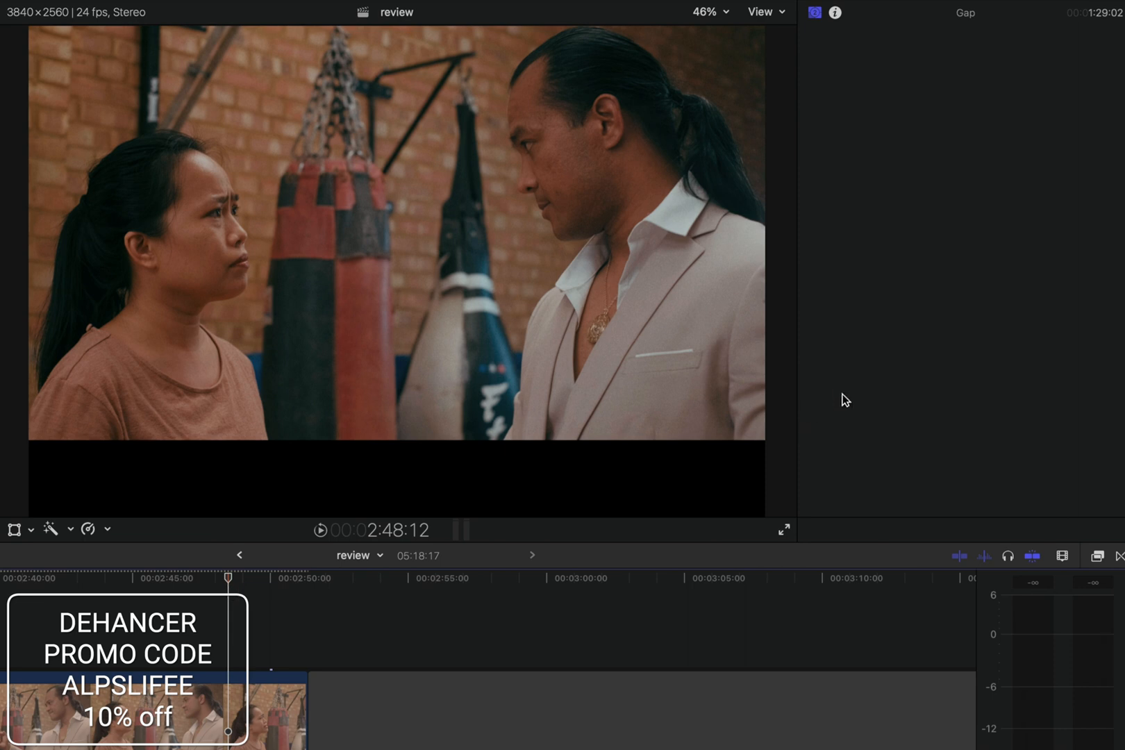
scroll(932, 348, down, 15)
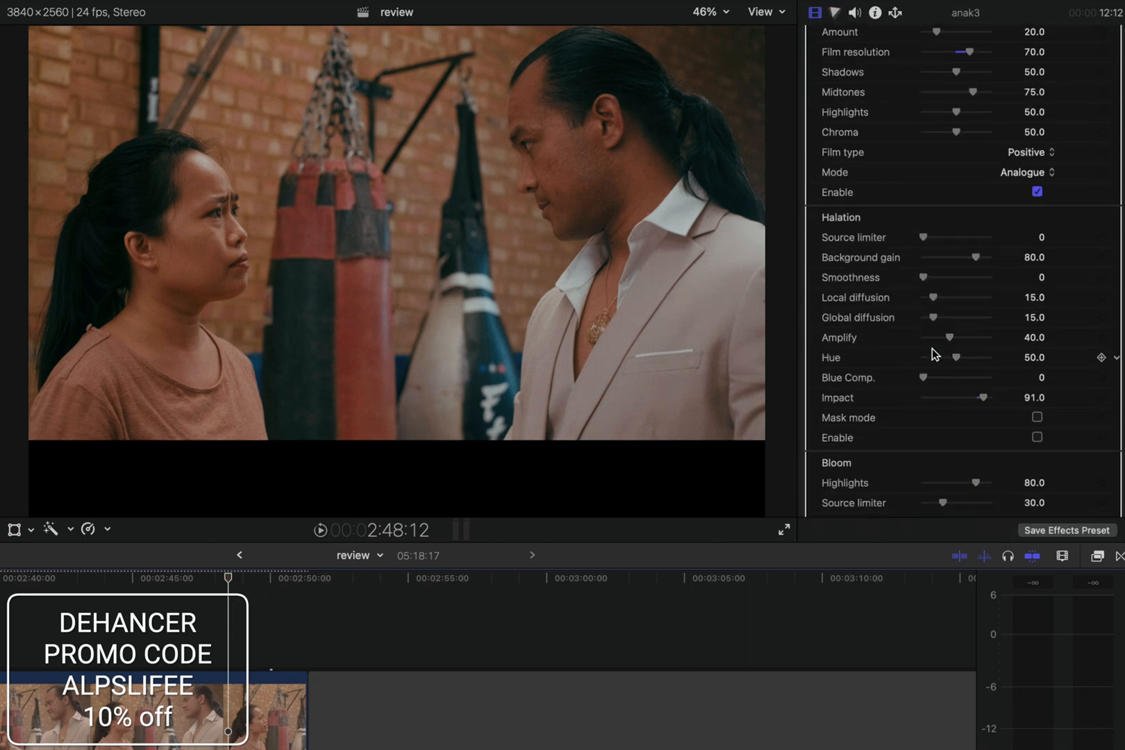
scroll(1016, 253, down, 20)
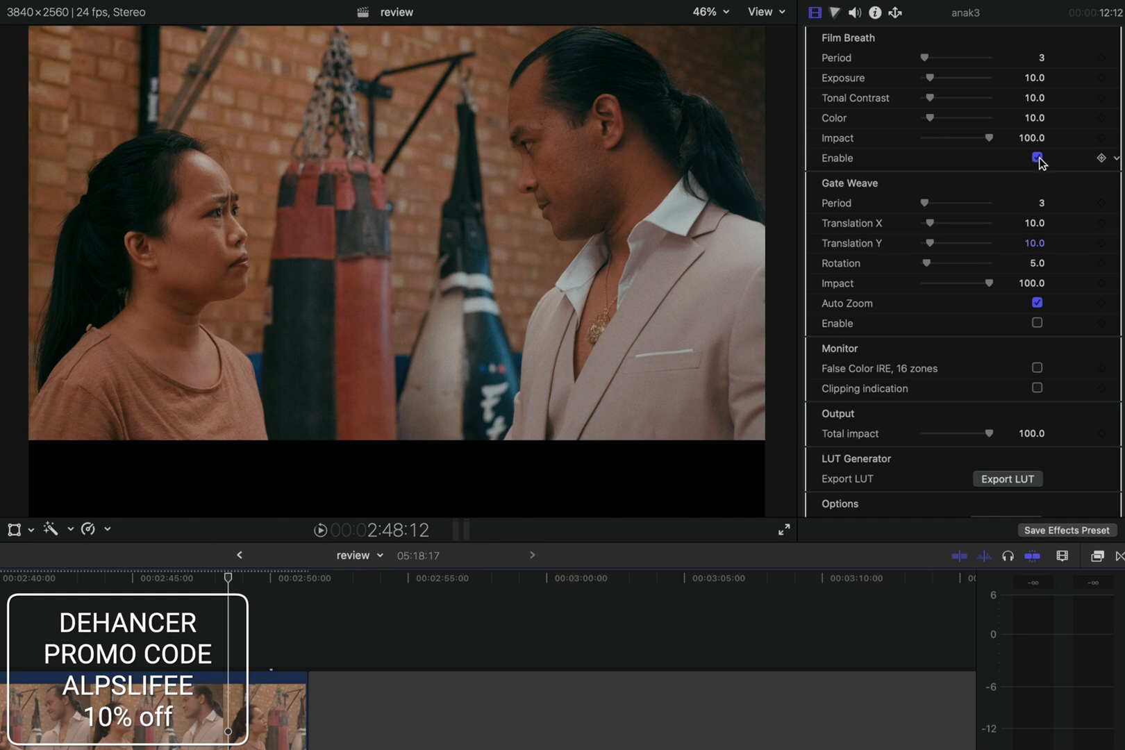
scroll(1040, 160, up, 1)
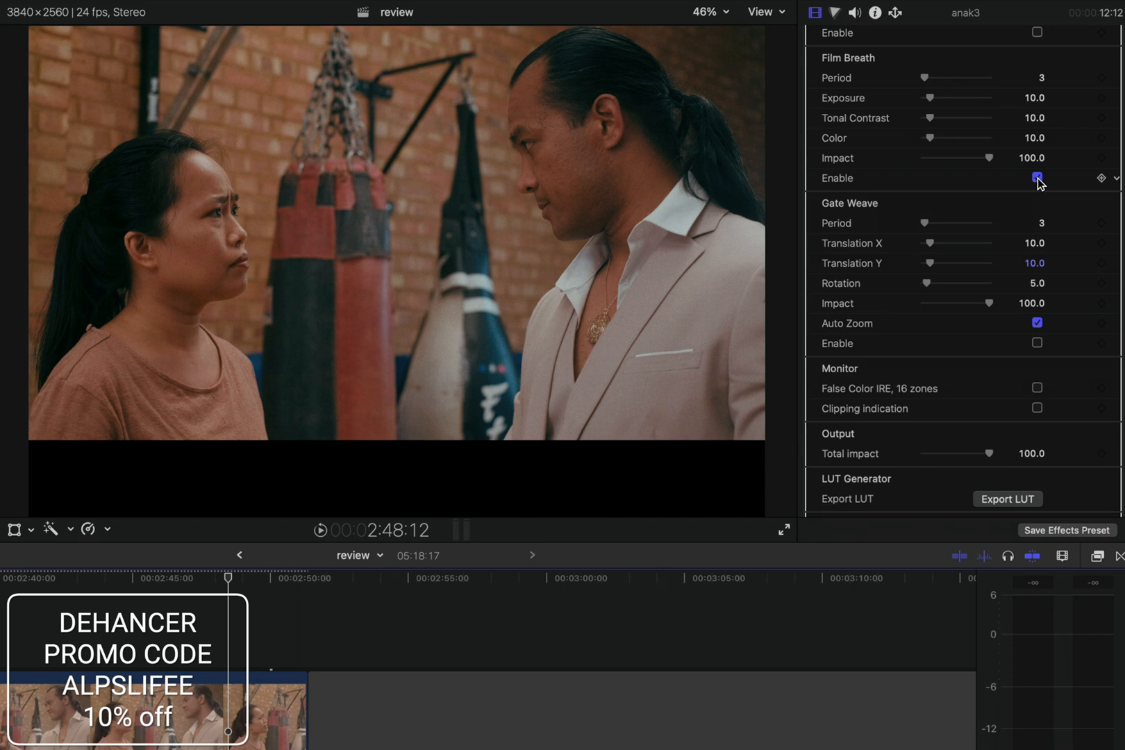
scroll(1040, 182, up, 1)
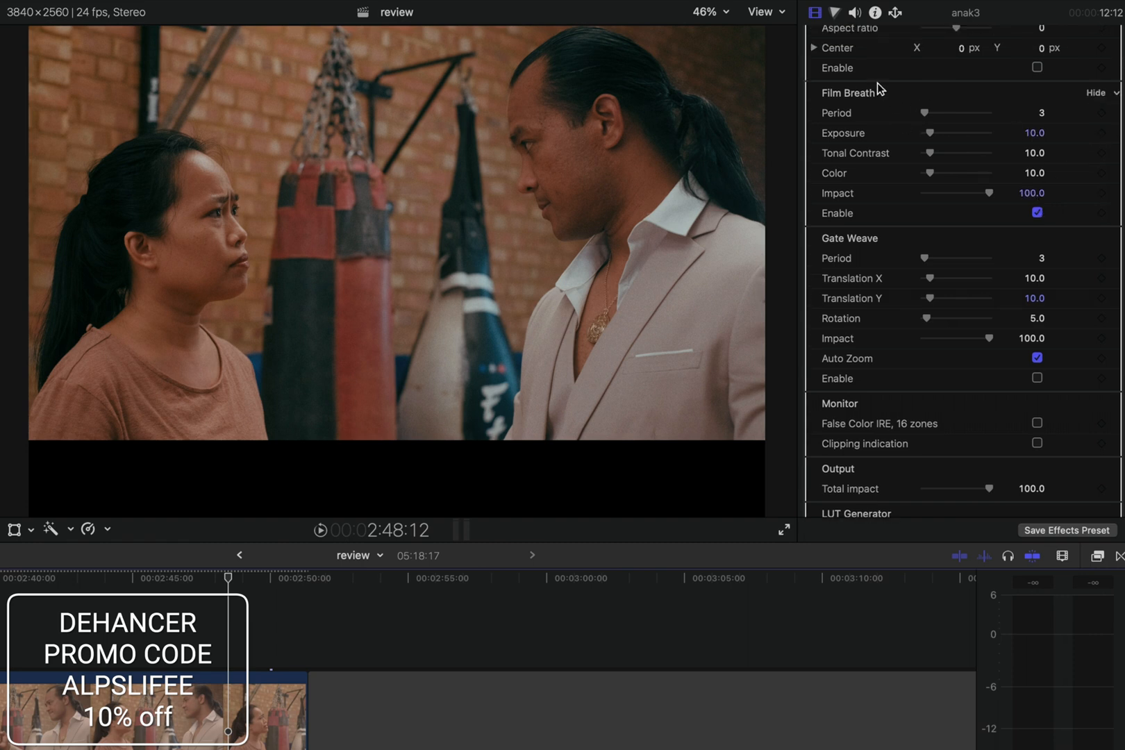
Toggle Film Breath off and on to compare the picture, and enable Gate Weave with Auto Zoom.
scroll(878, 83, up, 2)
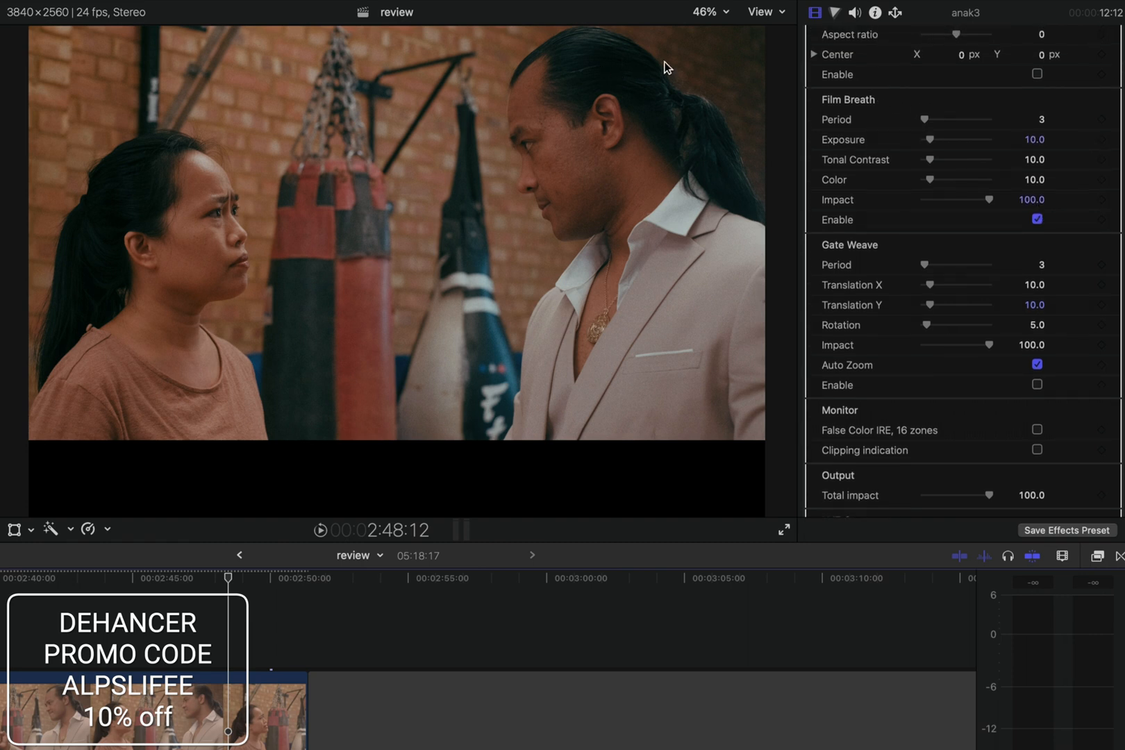
click(1037, 220)
click(1037, 220)
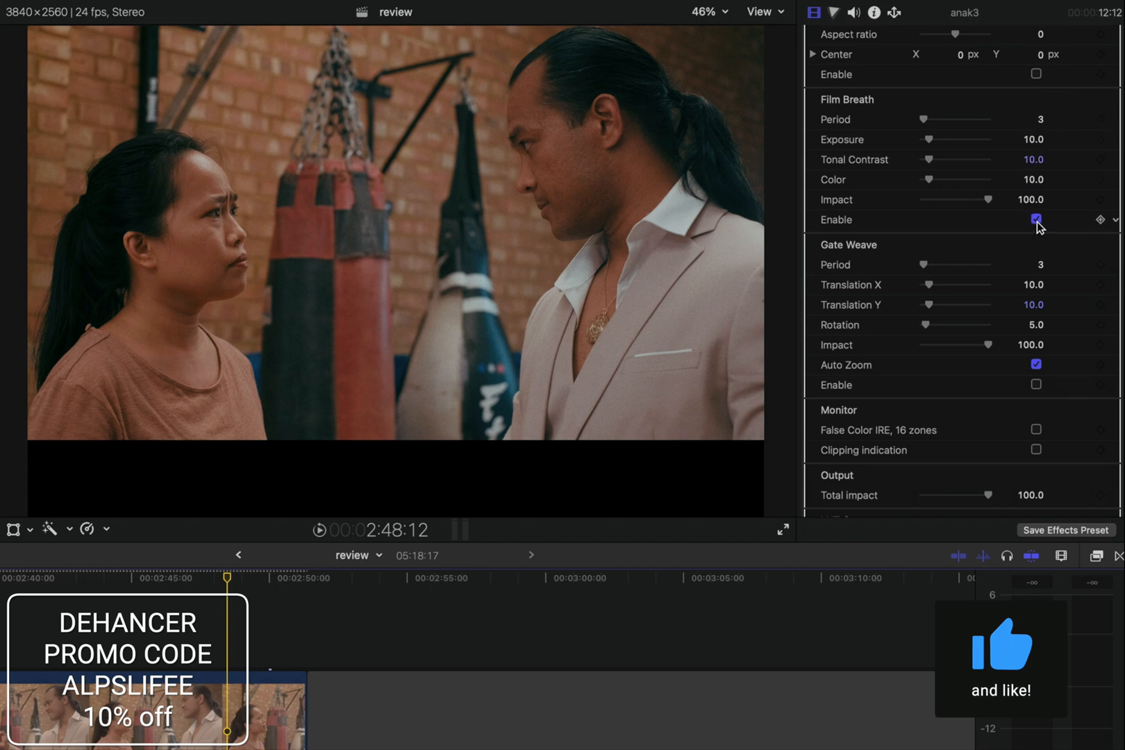
click(1038, 385)
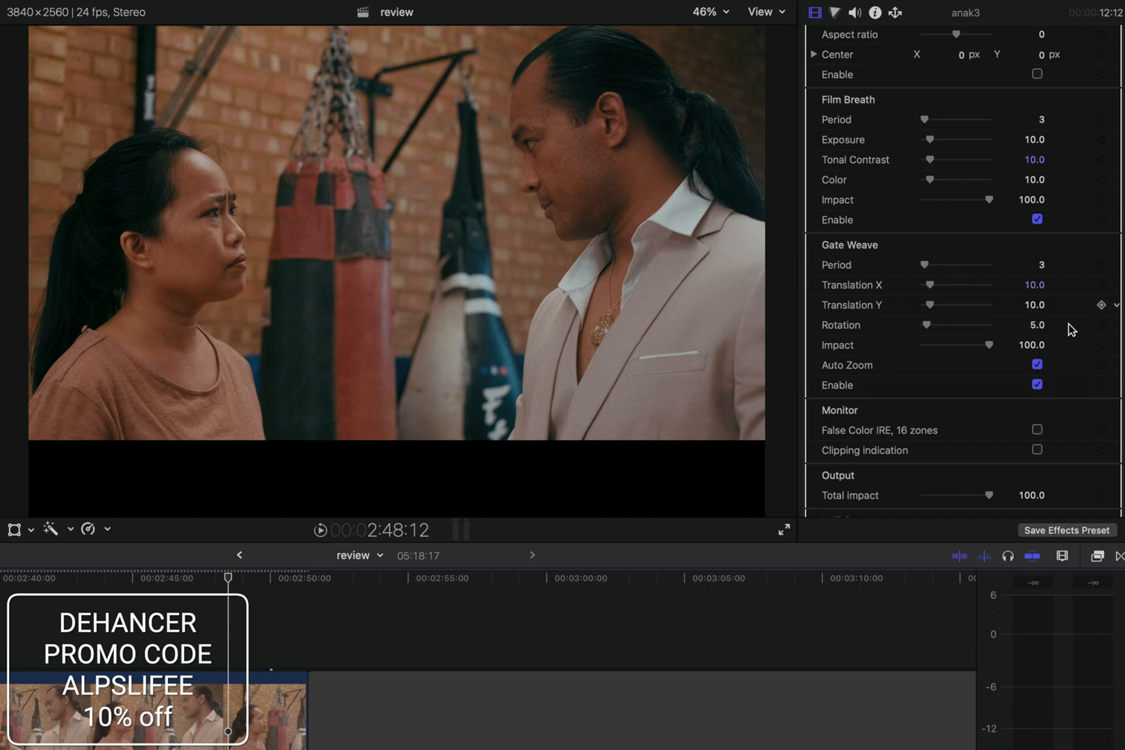
Play the clip from 2:40:17 and again from 2:45:22 to preview Gate Weave with Film Breath, stopping at 2:47:15.
click(14, 610)
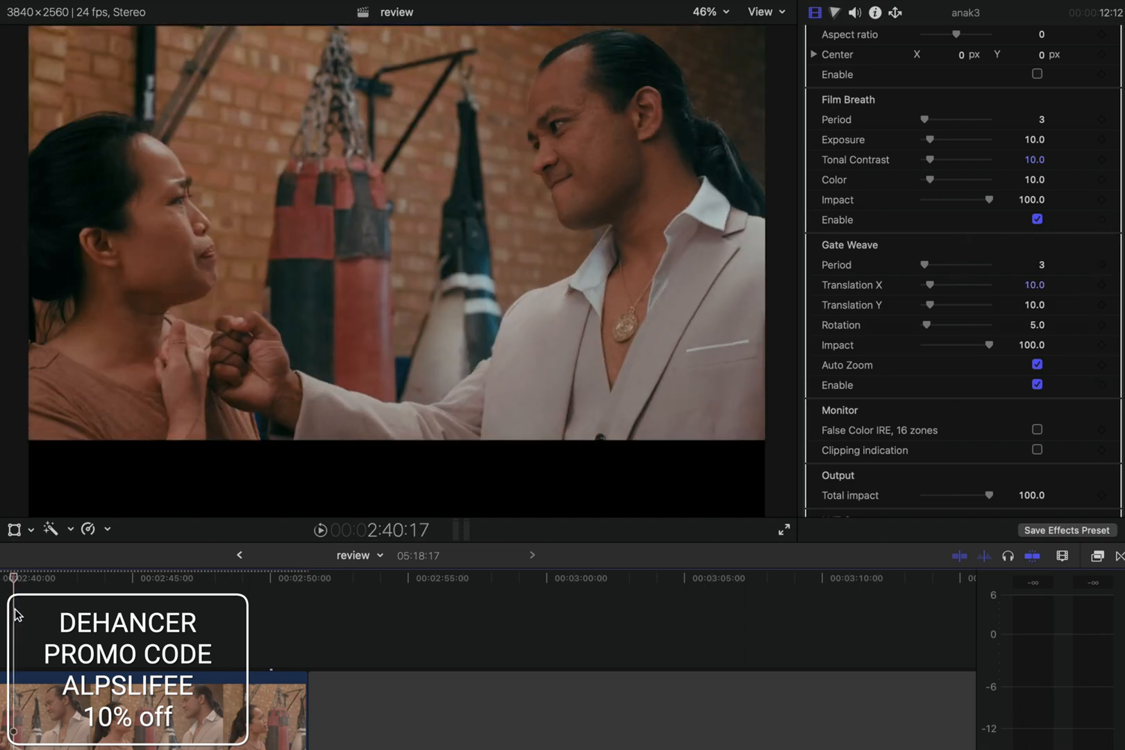
key(space)
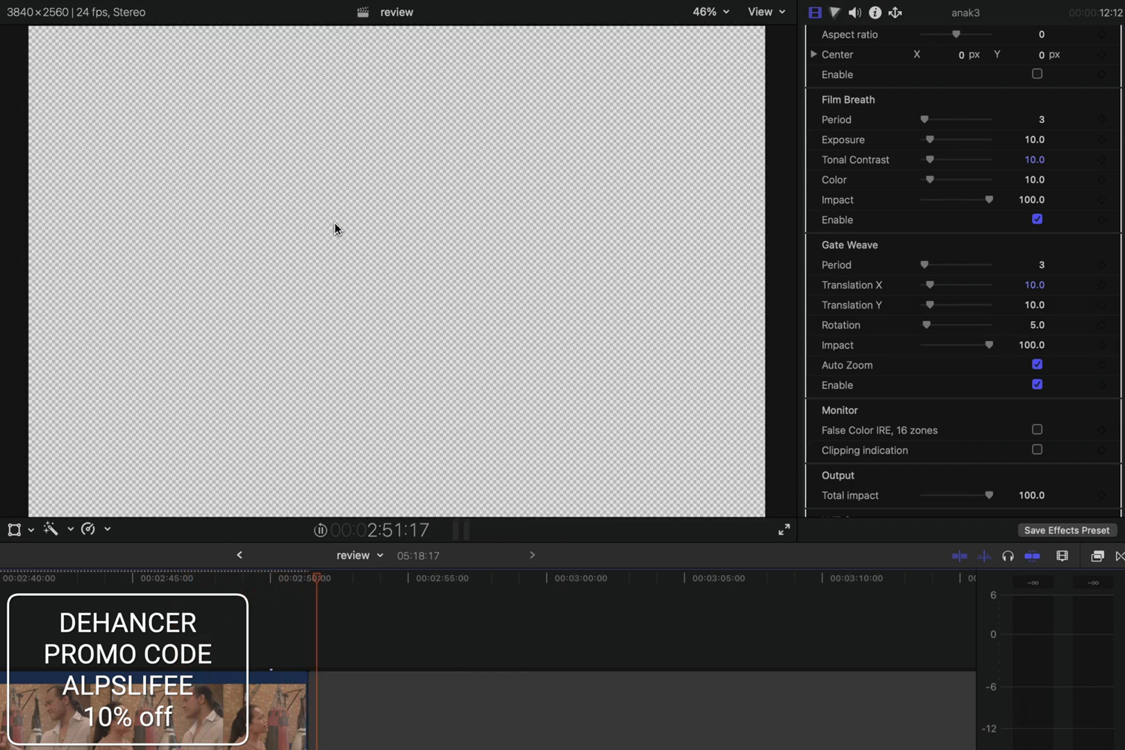
drag(142, 578, 160, 597)
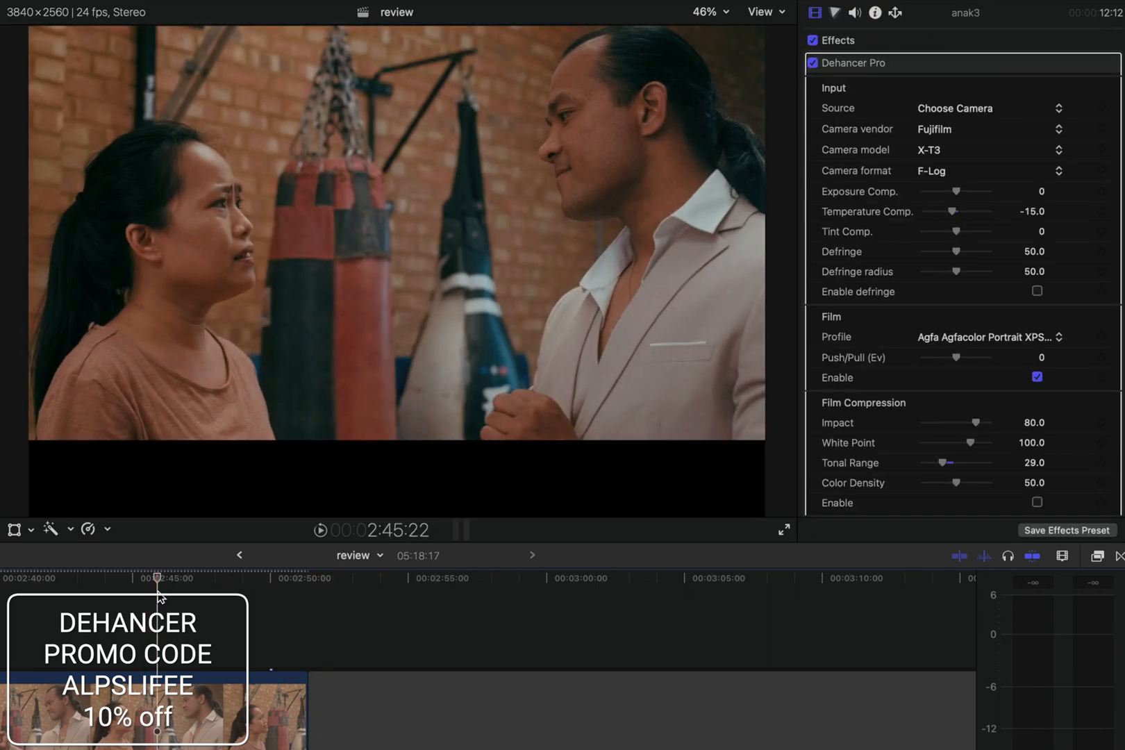
key(space)
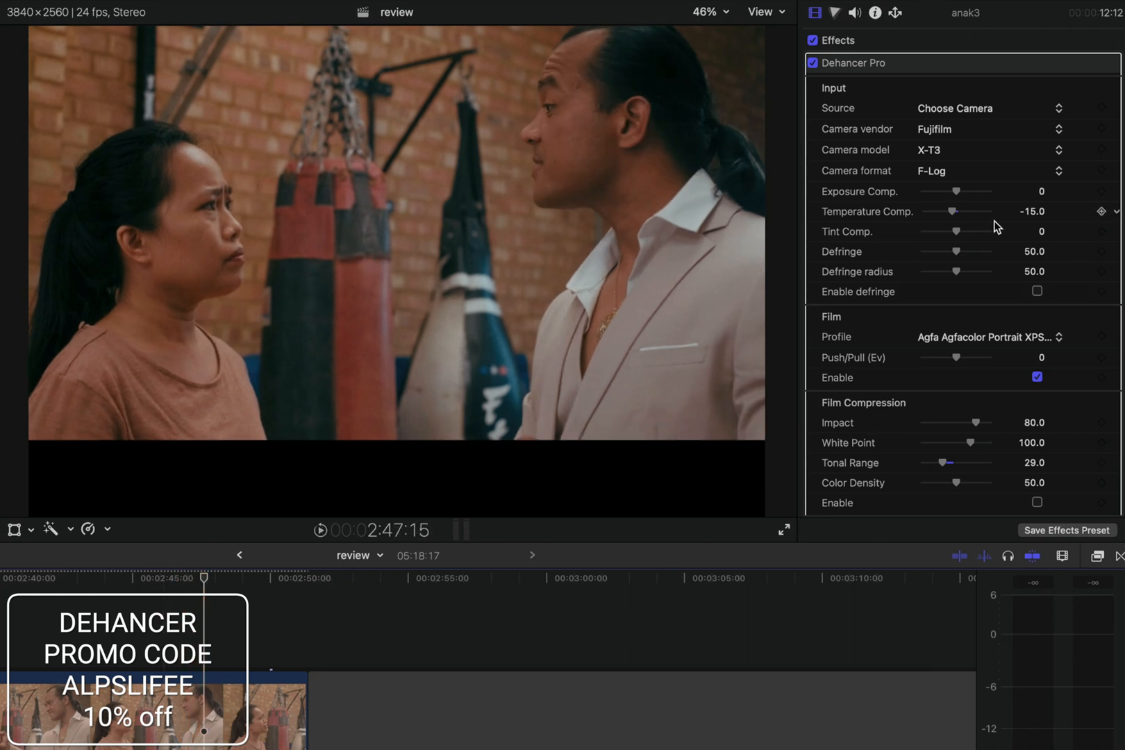
Turn off both Film Breath and Gate Weave in the Dehancer Pro effect.
scroll(1120, 281, down, 15)
scroll(1119, 282, up, 10)
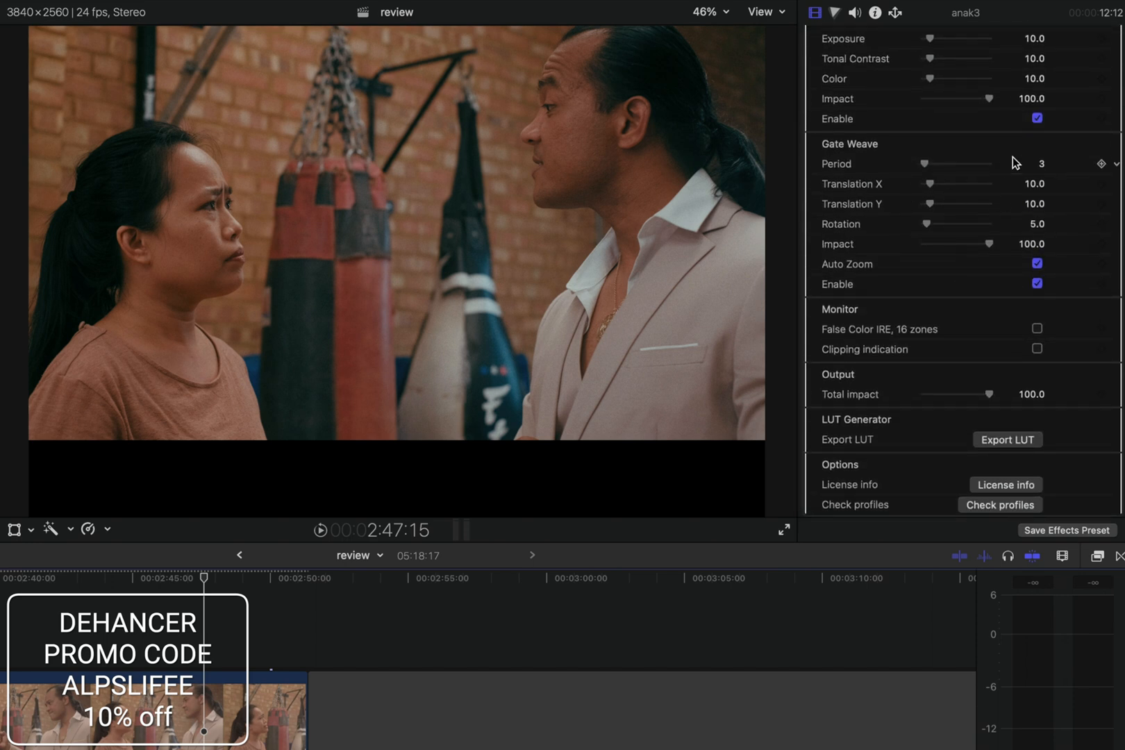
scroll(1021, 159, up, 3)
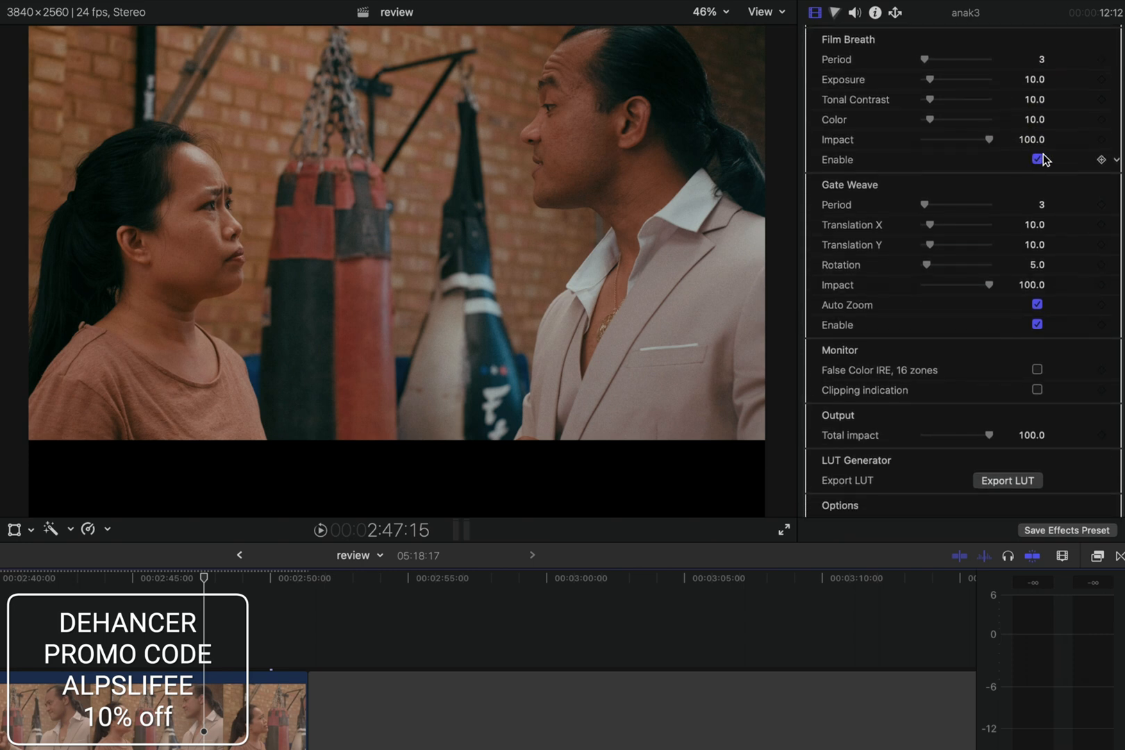
click(1038, 160)
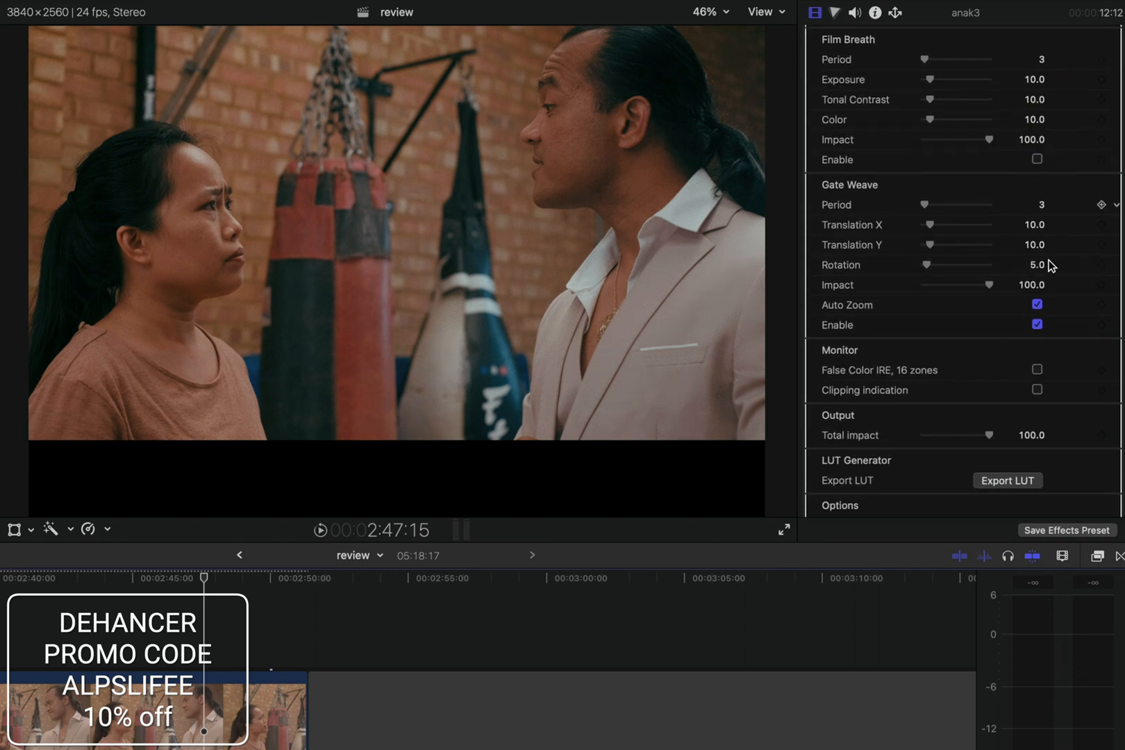
click(1037, 324)
scroll(1014, 328, down, 2)
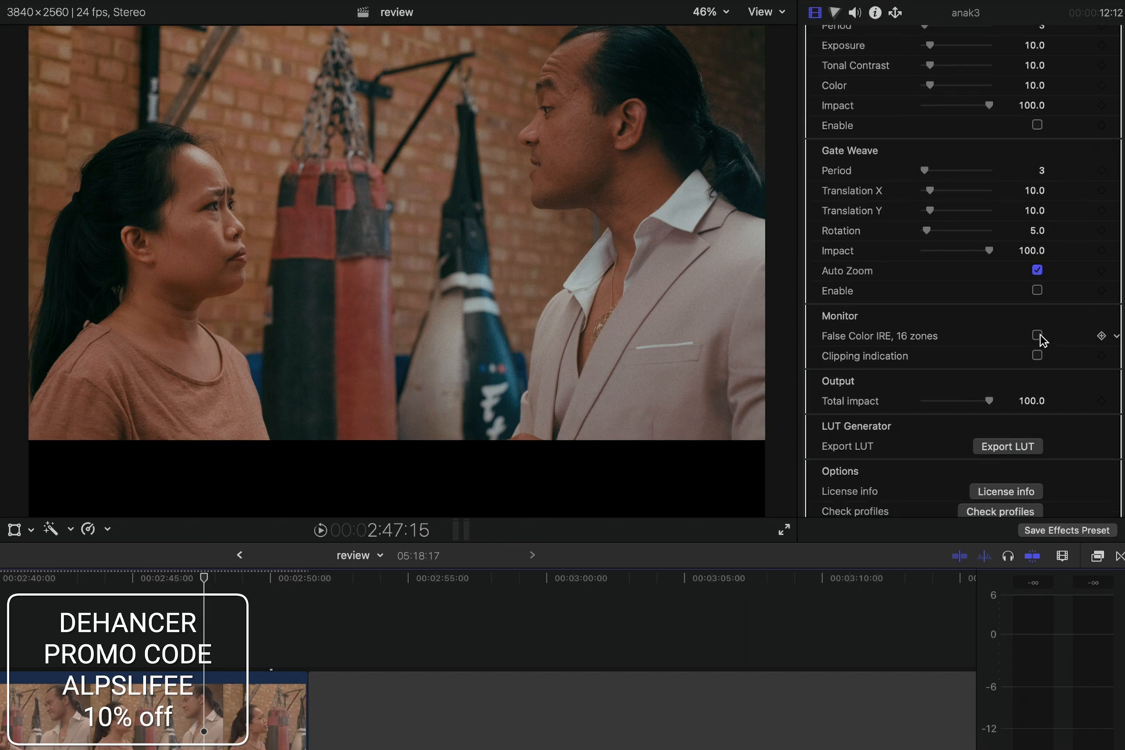
Check the exposure in False Color IRE, 16 zones with Exposure Comp. raised to 0.19, and switch False Color off.
click(1037, 336)
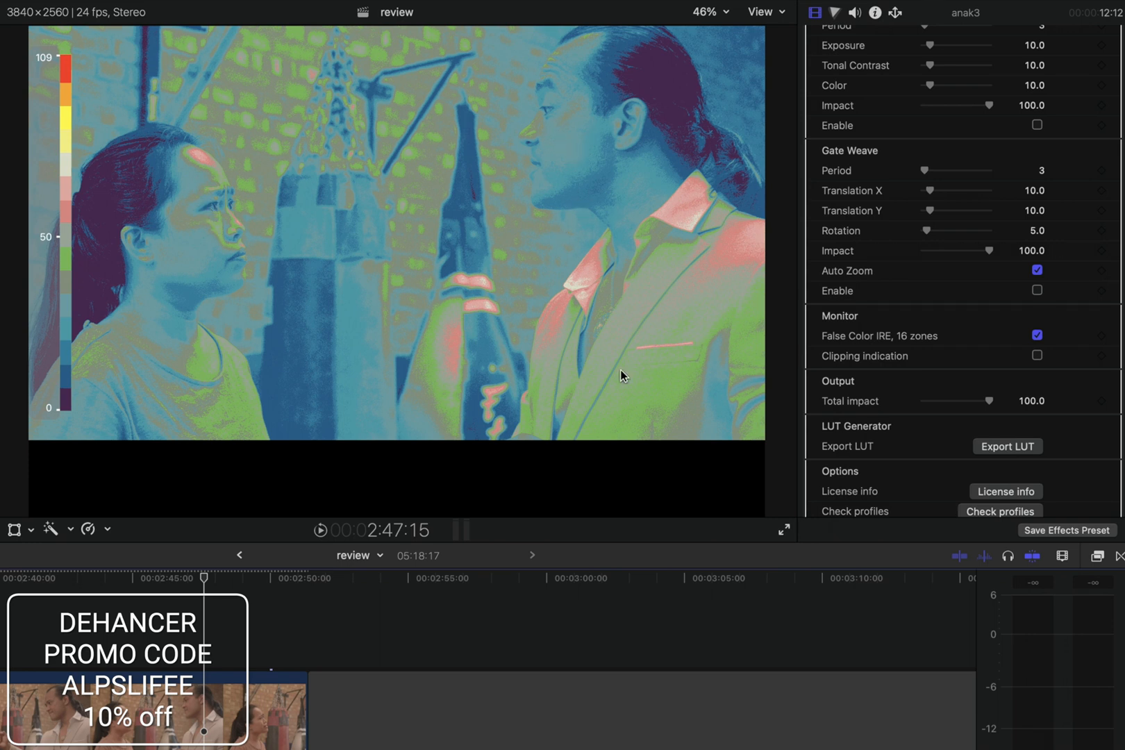
scroll(1048, 336, up, 10)
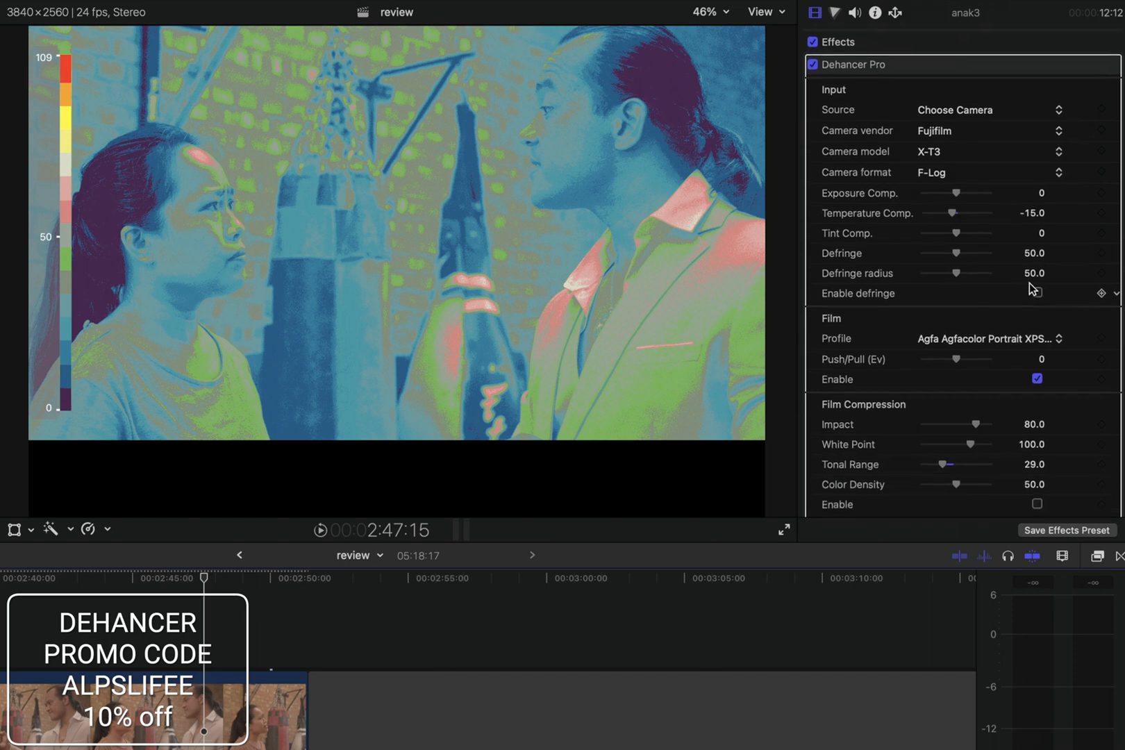
drag(958, 194, 961, 195)
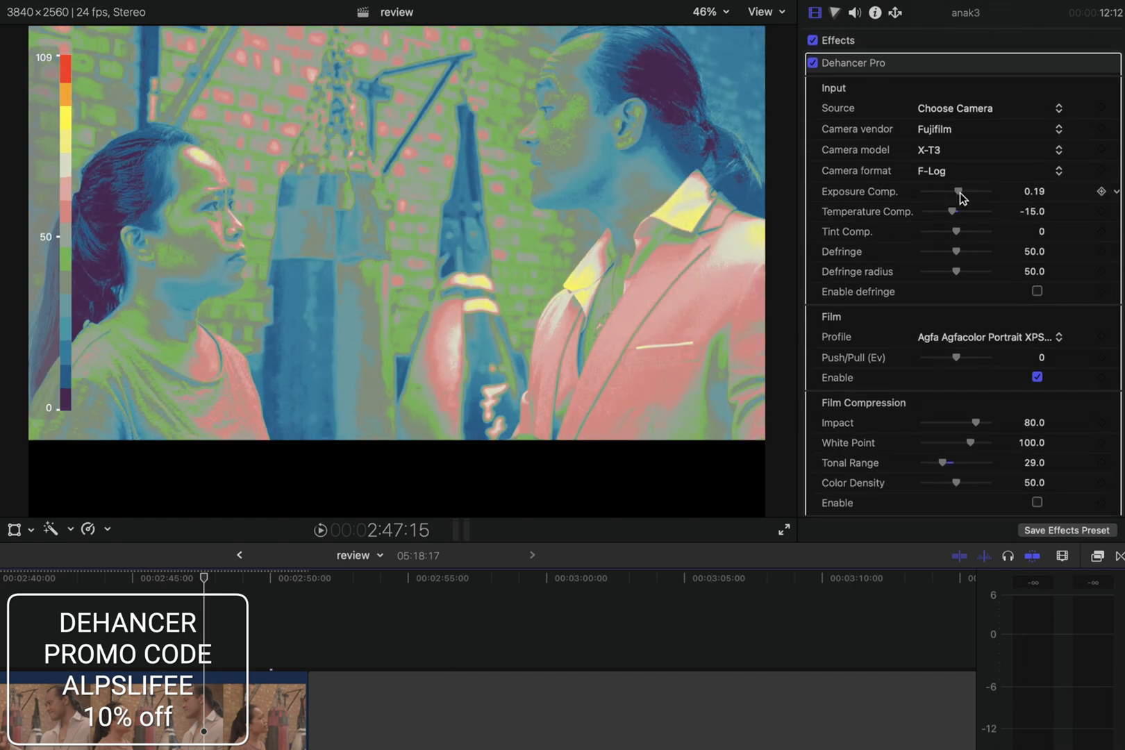
scroll(1067, 253, down, 20)
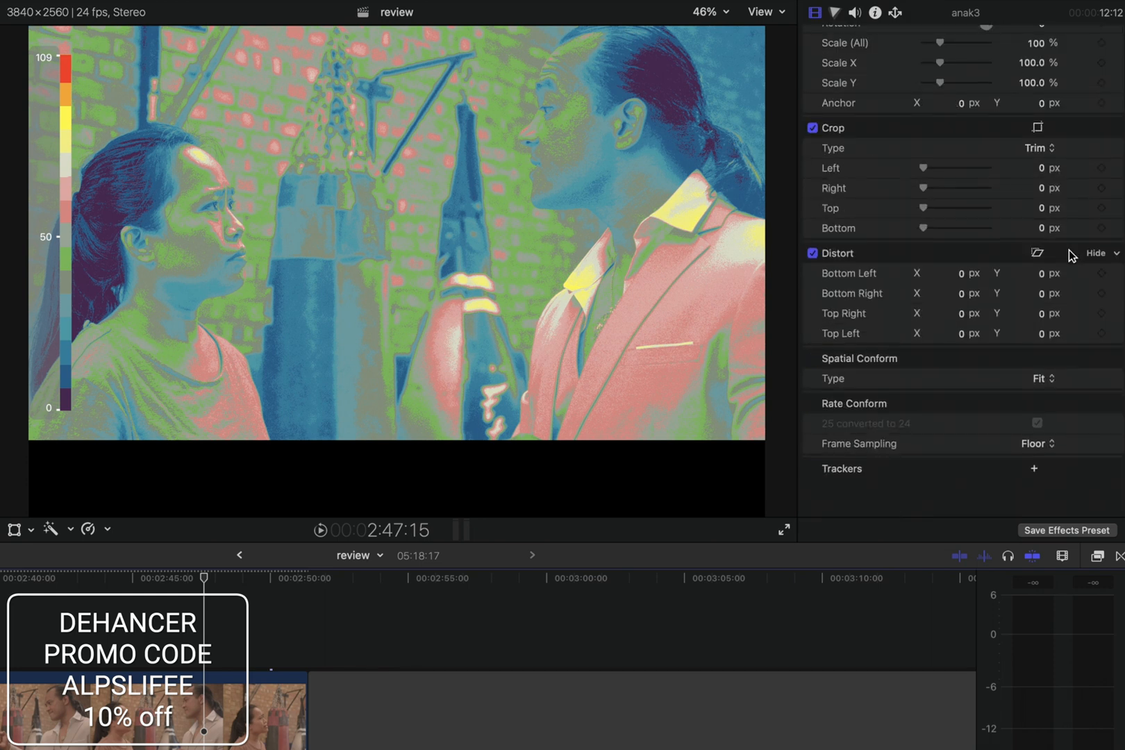
scroll(1011, 257, up, 10)
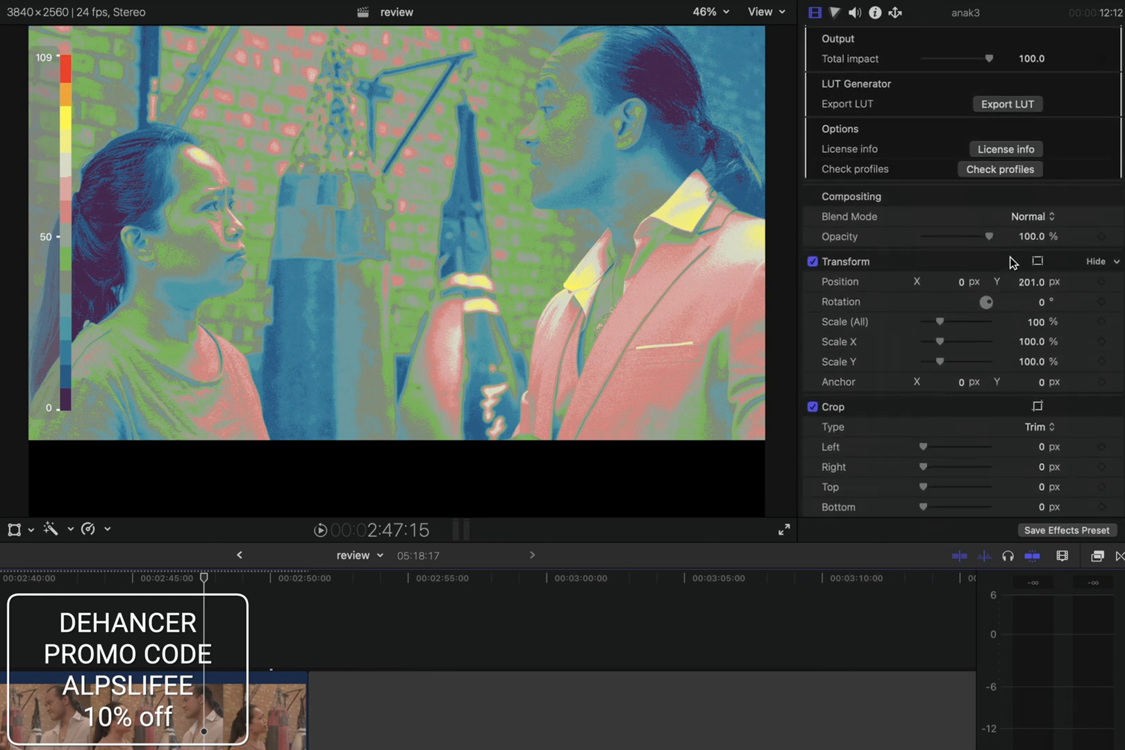
click(1039, 186)
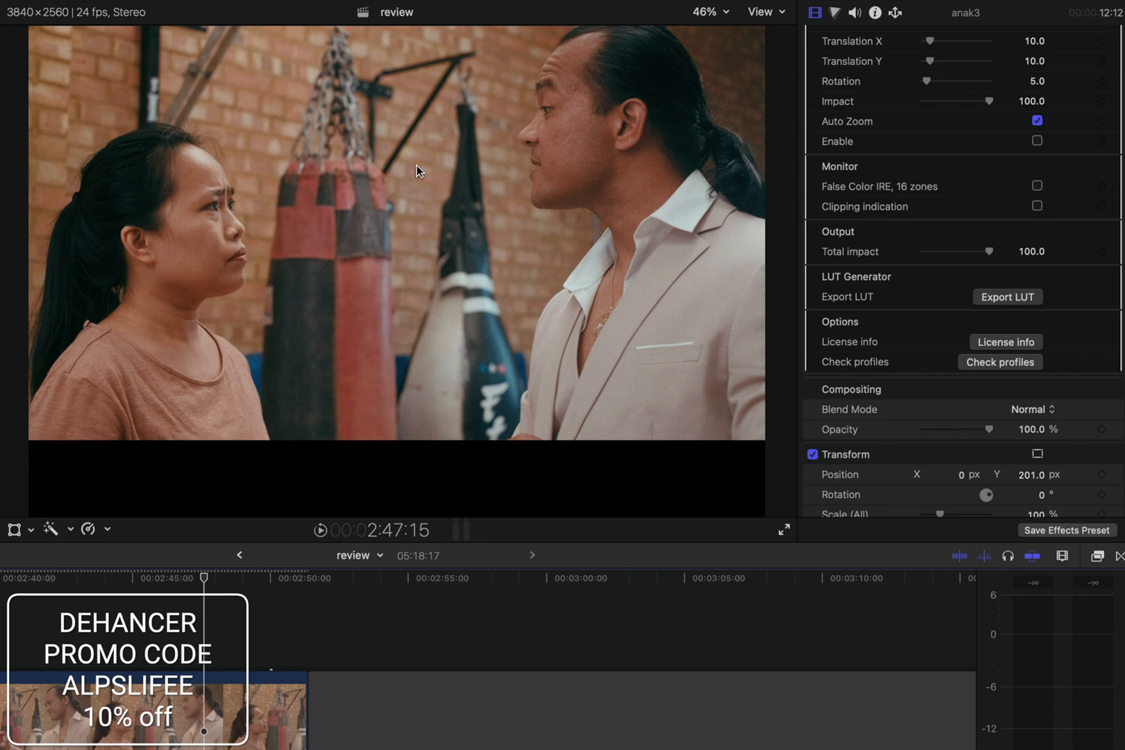
Try the Total impact output setting, returning it to 100.0, and review the LUT Generator option.
scroll(1071, 230, up, 1)
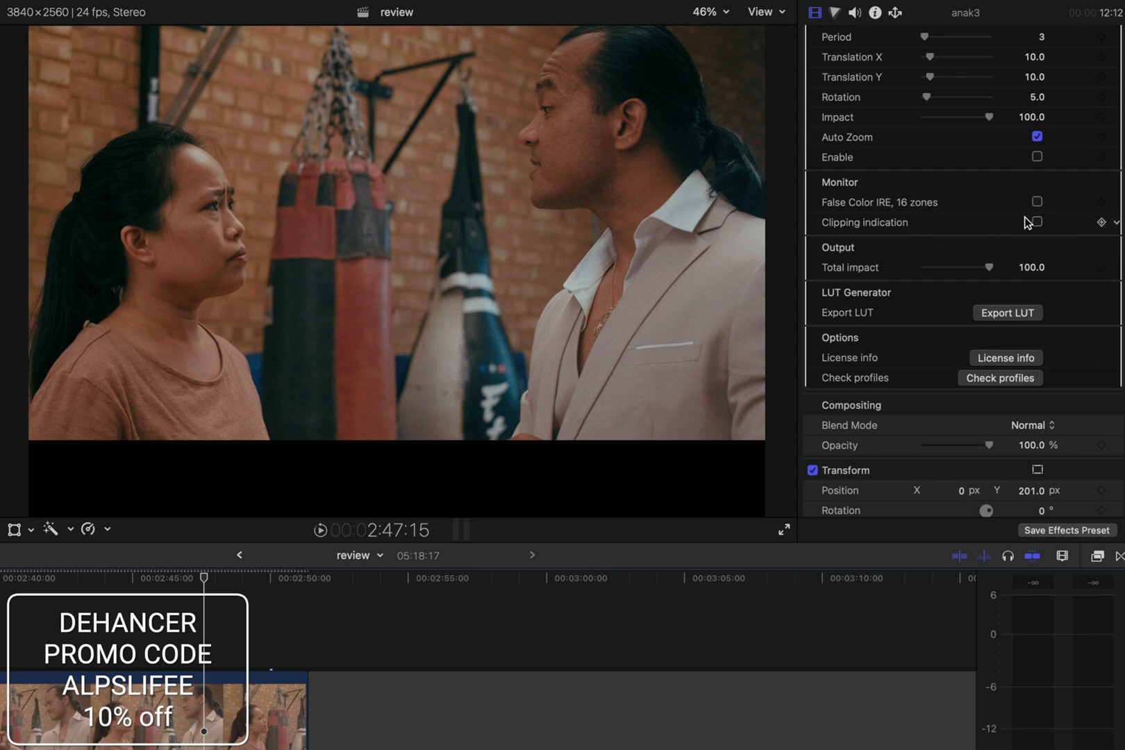
scroll(955, 252, down, 2)
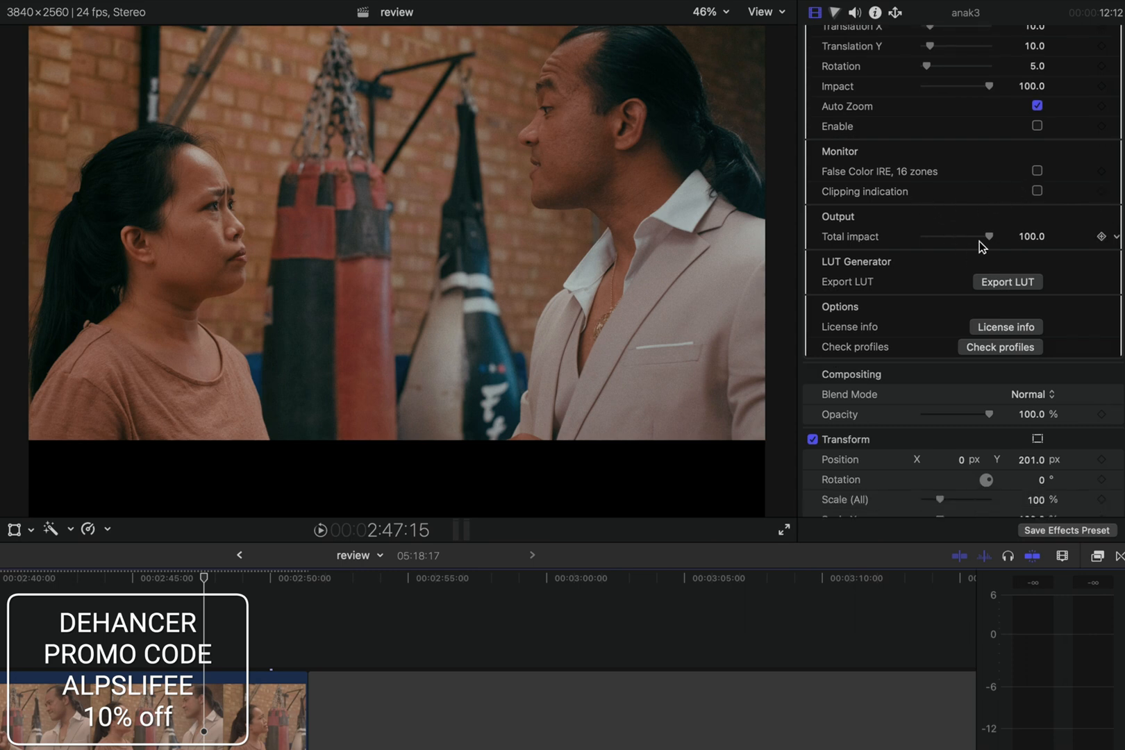
drag(992, 239, 1033, 243)
scroll(962, 243, down, 2)
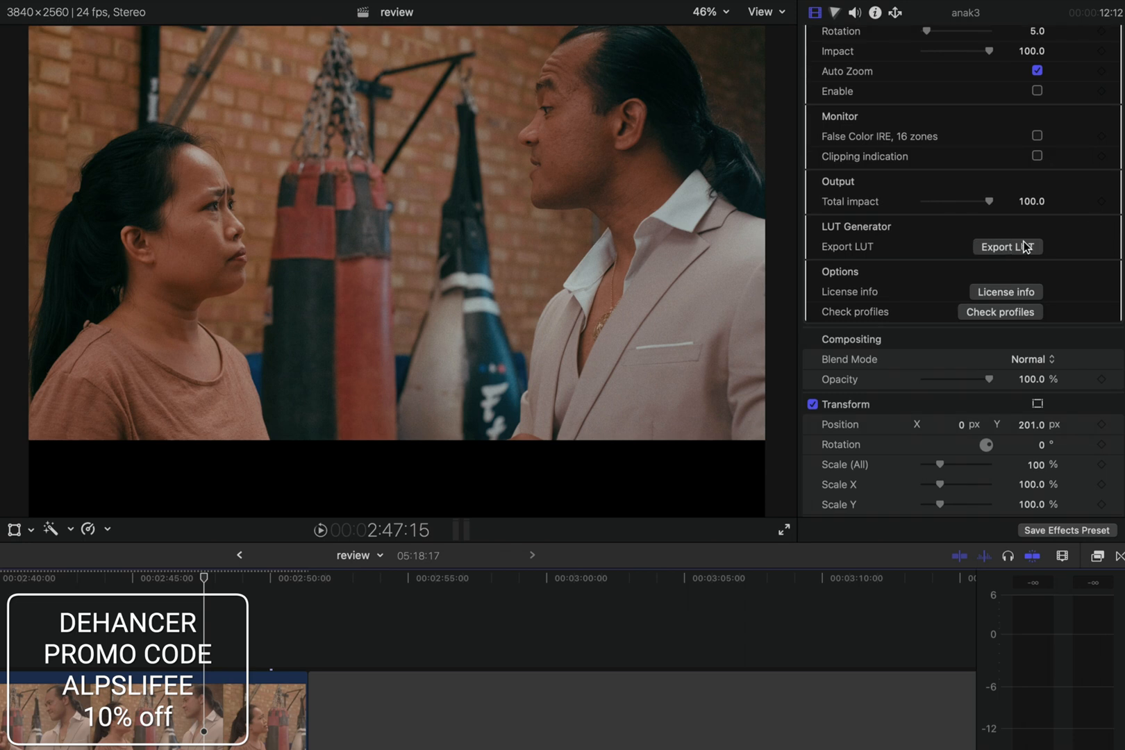